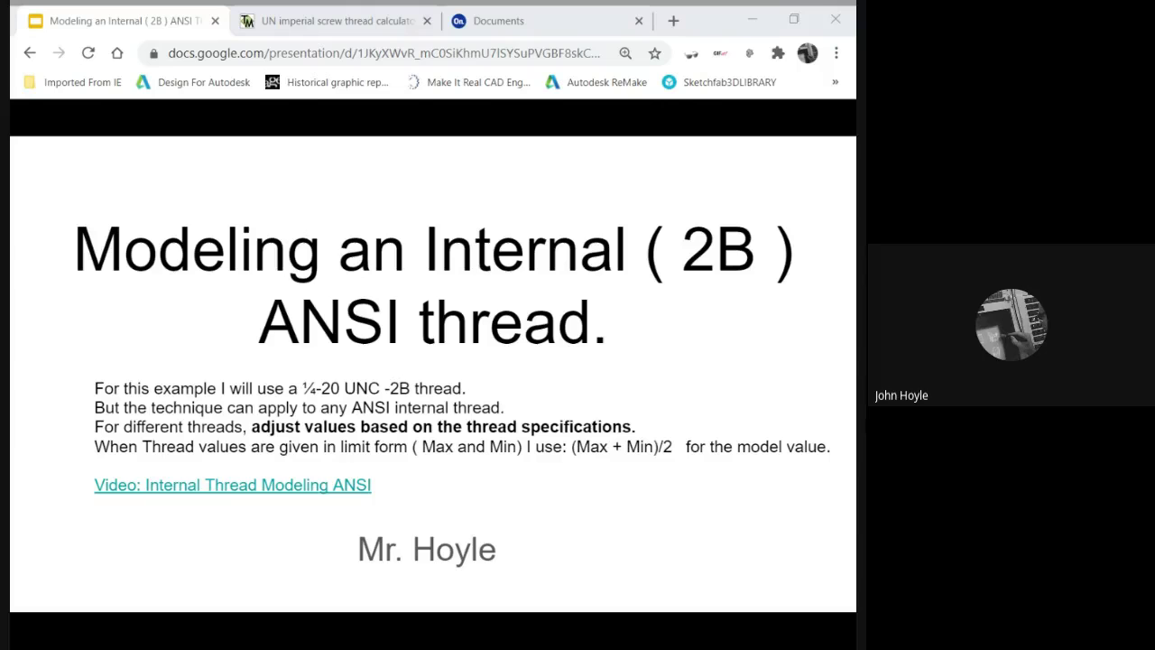
# Advance to the 'Values we will need' slide with the 1/4-20 UNC 2B data table
pyautogui.click(592, 191)
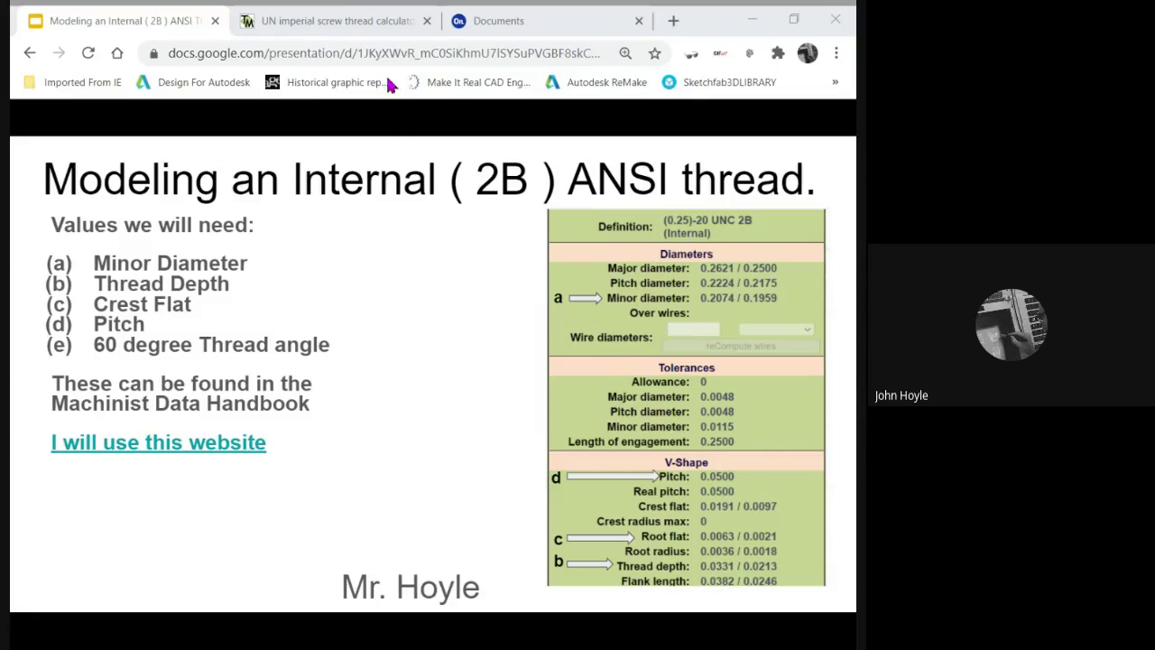
# Switch to the UN imperial thread calculator and review its 1/4-20 UNC 2B thread data and diagrams
pyautogui.click(338, 20)
pyautogui.scroll(5, 395, 352)
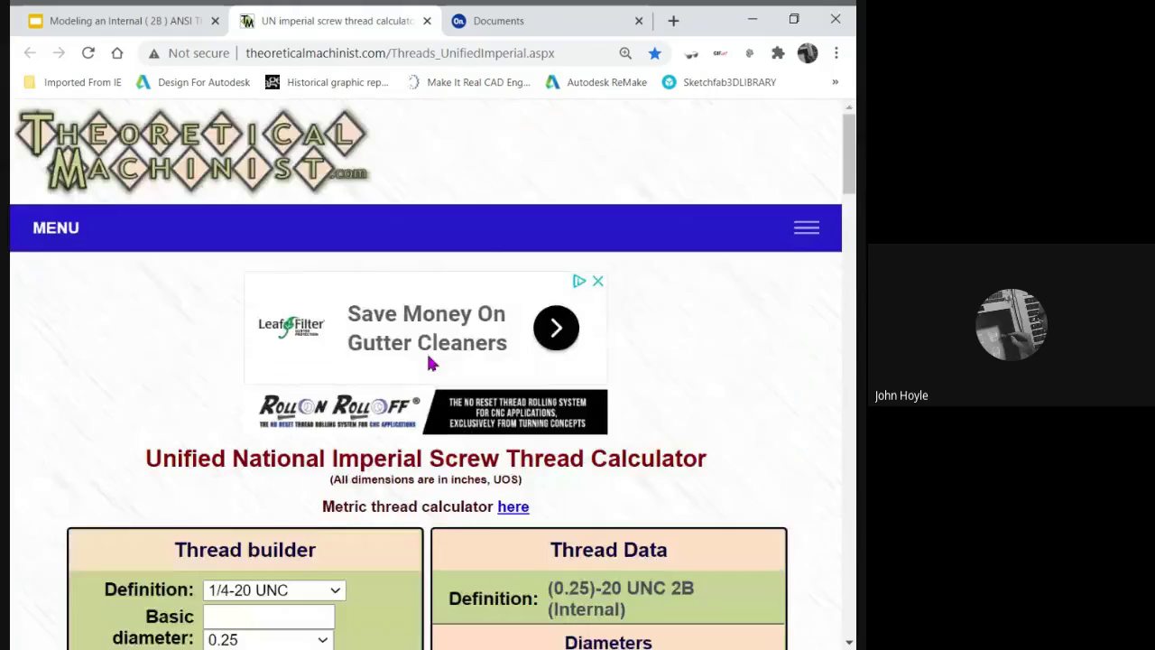
pyautogui.scroll(-3, 431, 356)
pyautogui.scroll(1, 449, 341)
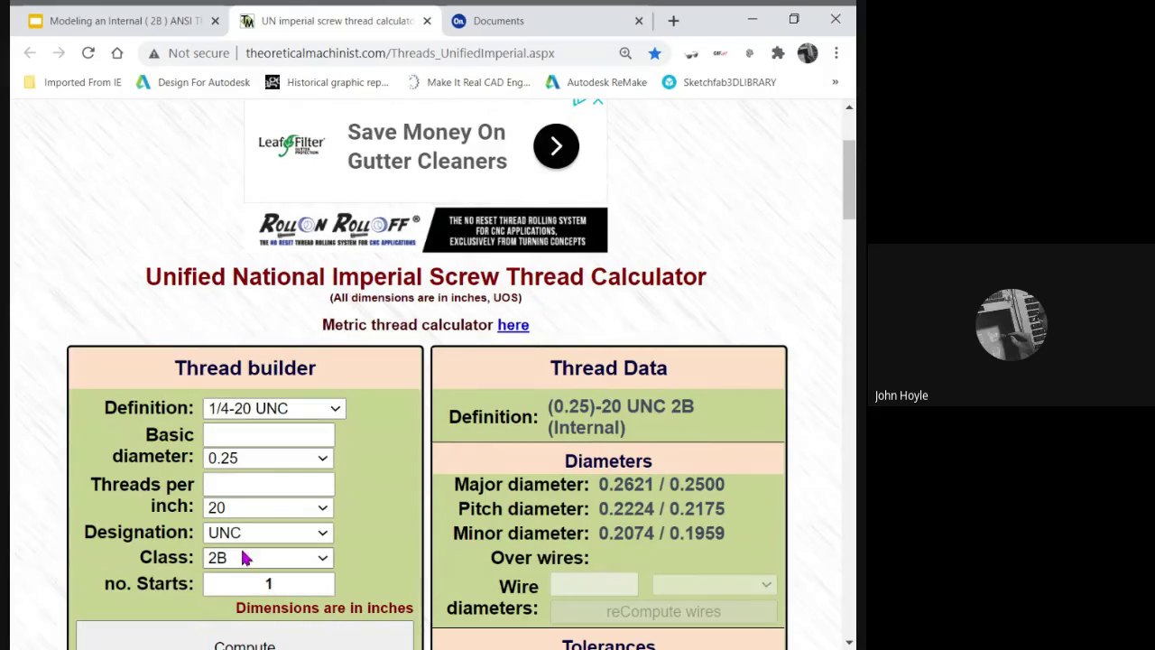
pyautogui.scroll(-1, 390, 426)
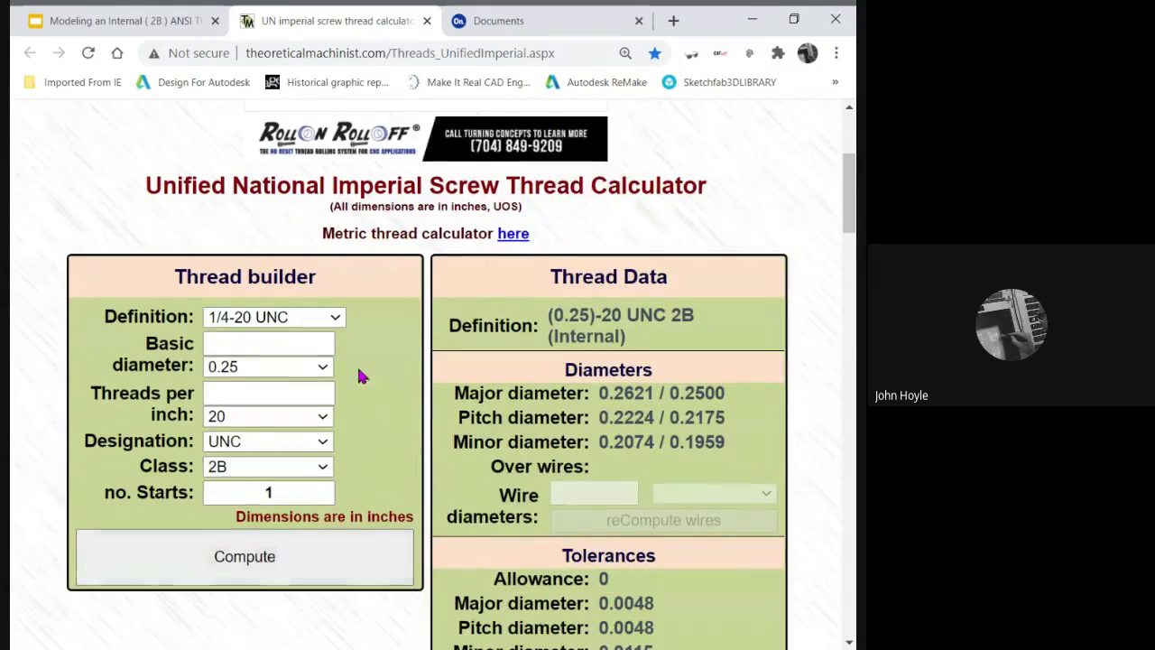
pyautogui.scroll(-9, 519, 370)
pyautogui.scroll(-3, 520, 370)
pyautogui.scroll(1, 528, 381)
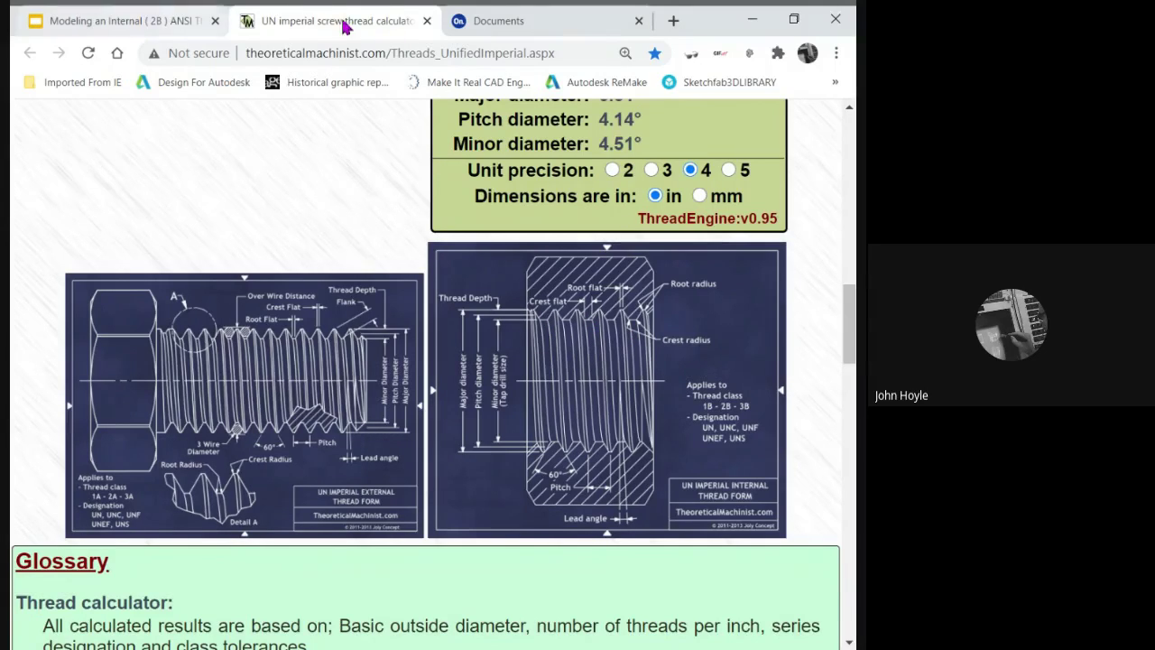
# Create a new Onshape document named '1/4-20UNC-2B'
pyautogui.click(492, 20)
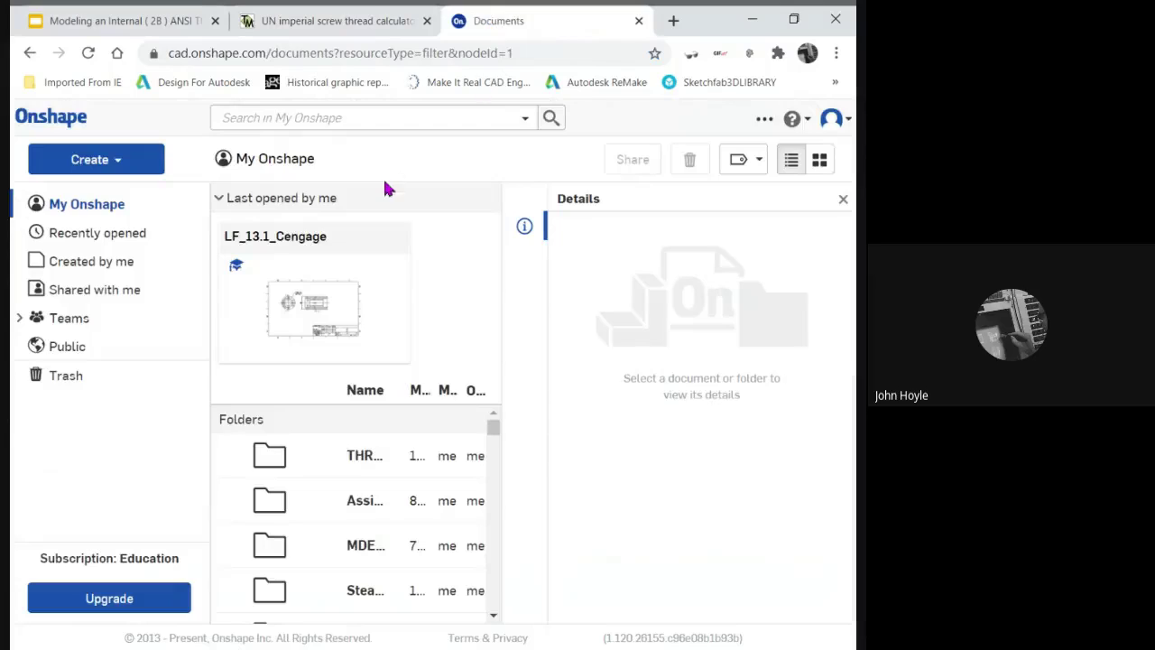
pyautogui.click(114, 168)
pyautogui.click(101, 194)
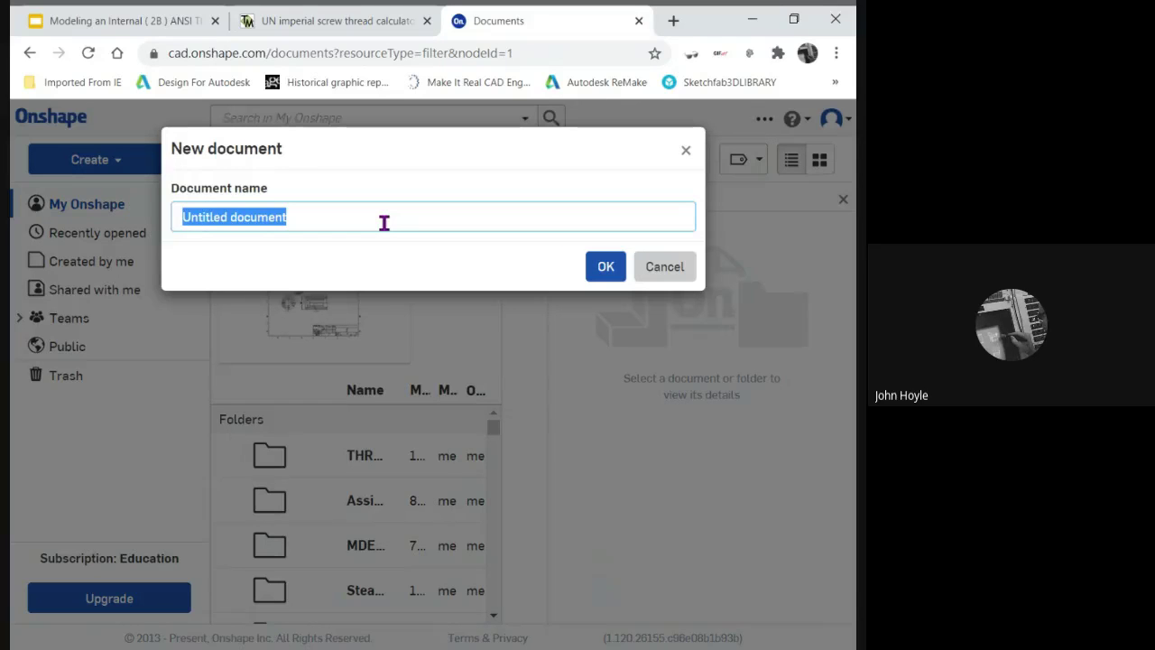
pyautogui.write('1/4')
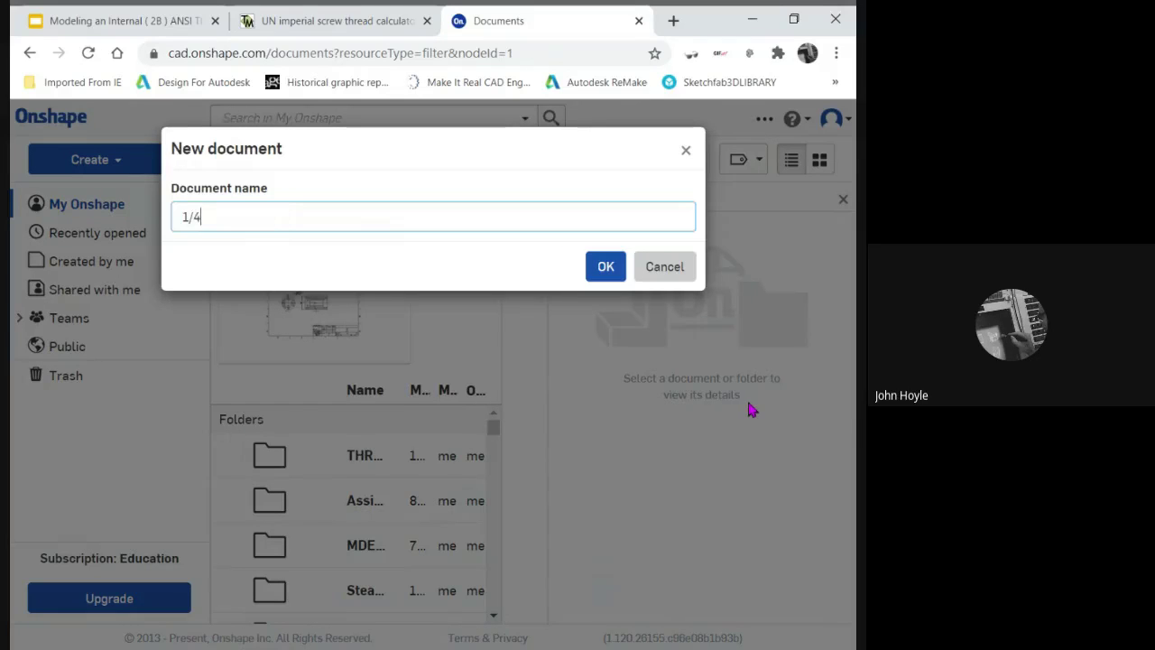
pyautogui.write('-20UNC-2B')
pyautogui.click(604, 264)
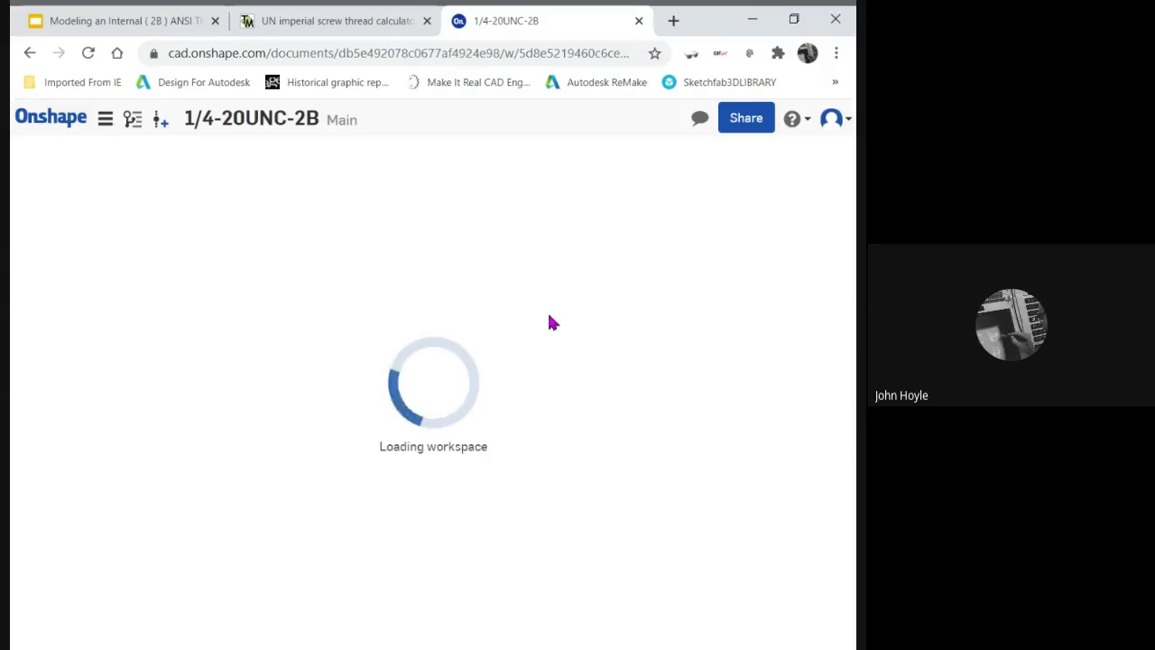
# Set workspace display precision to six decimals for length and angle, seven for mass
pyautogui.click(105, 119)
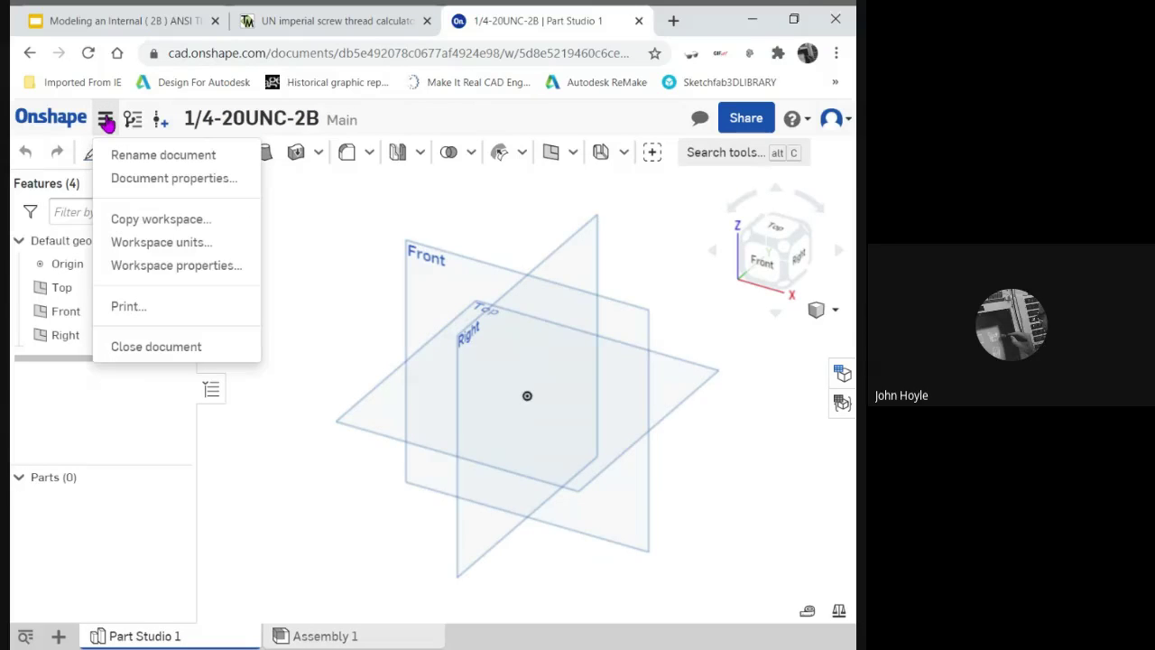
pyautogui.click(152, 242)
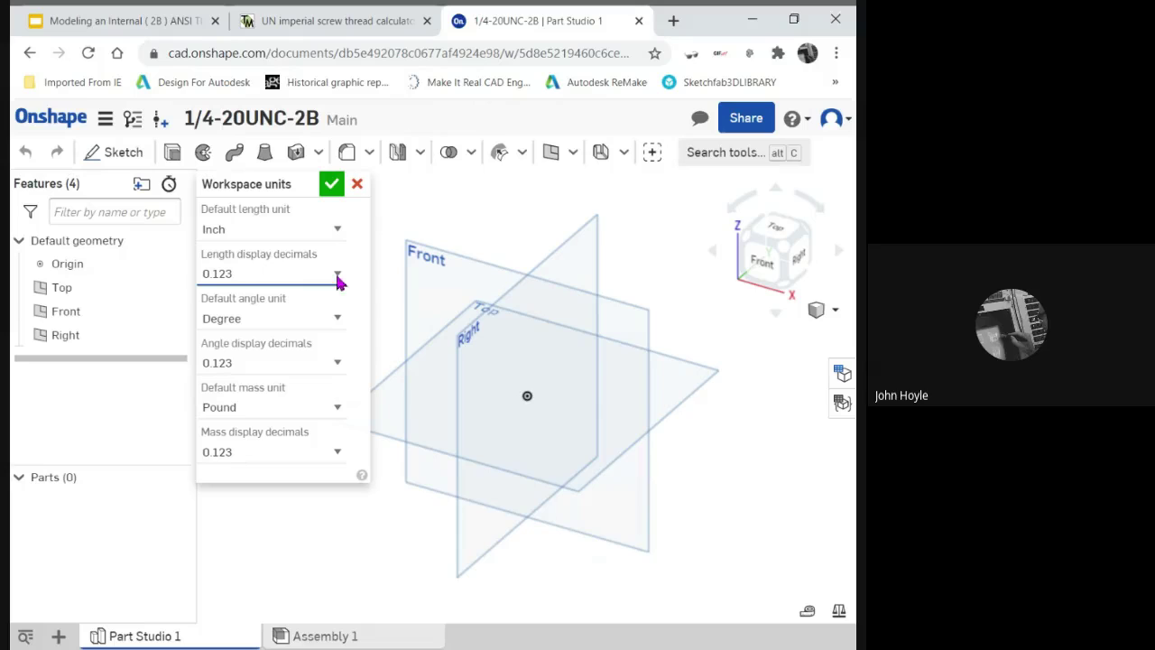
pyautogui.click(325, 287)
pyautogui.click(323, 289)
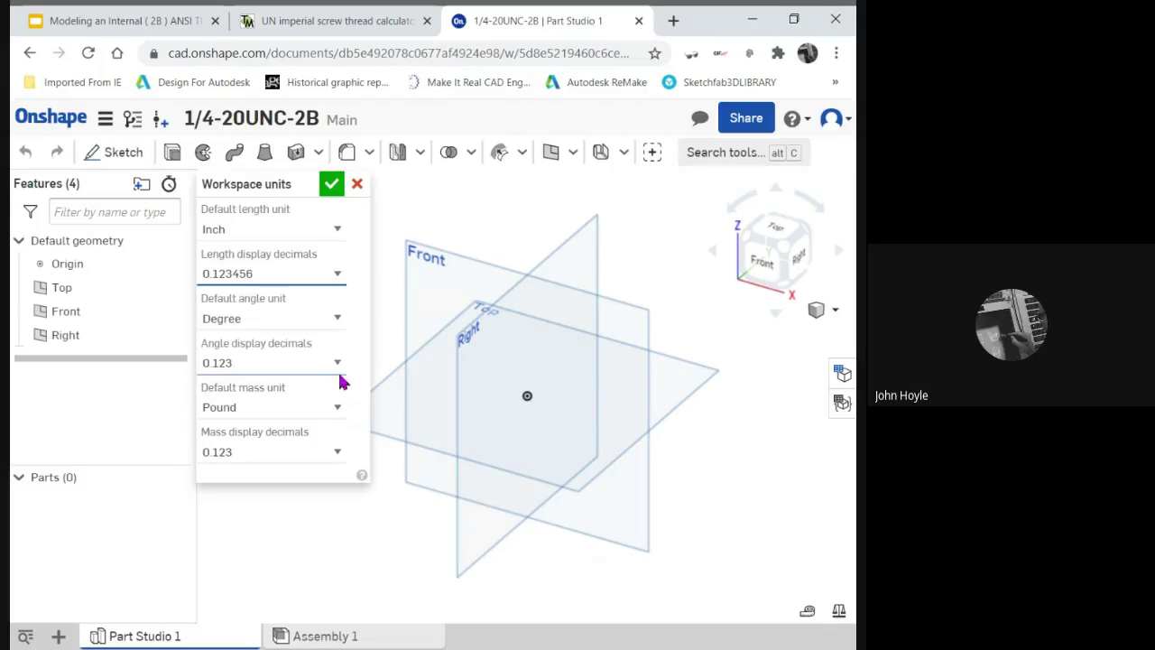
pyautogui.click(309, 365)
pyautogui.click(310, 384)
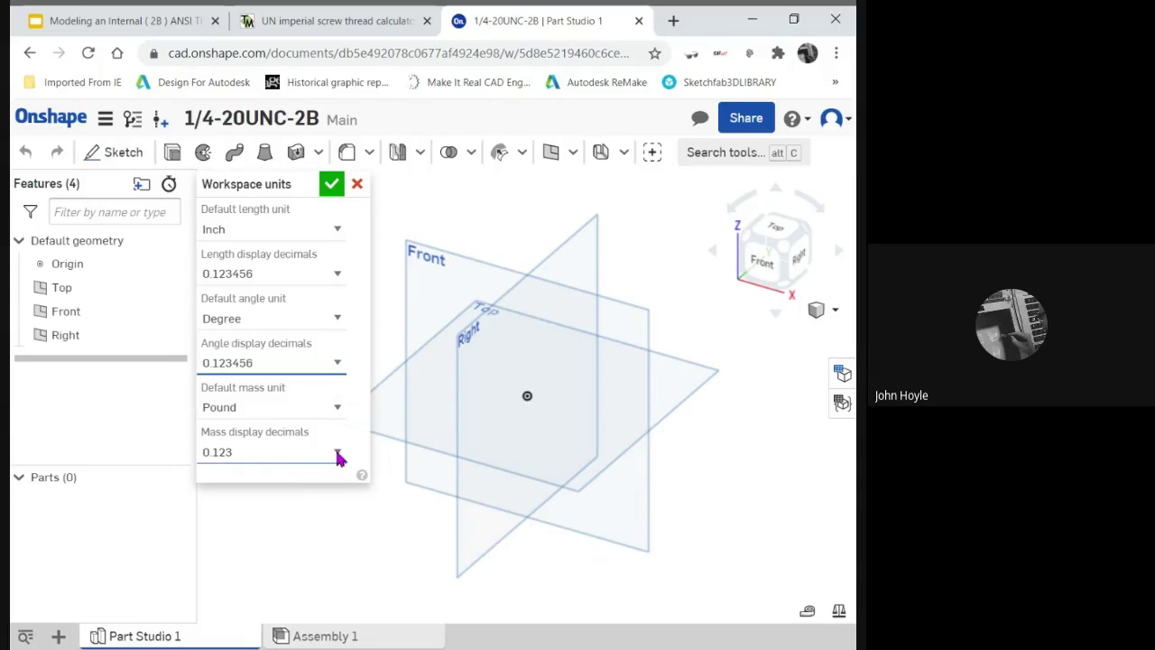
pyautogui.click(273, 454)
pyautogui.click(273, 477)
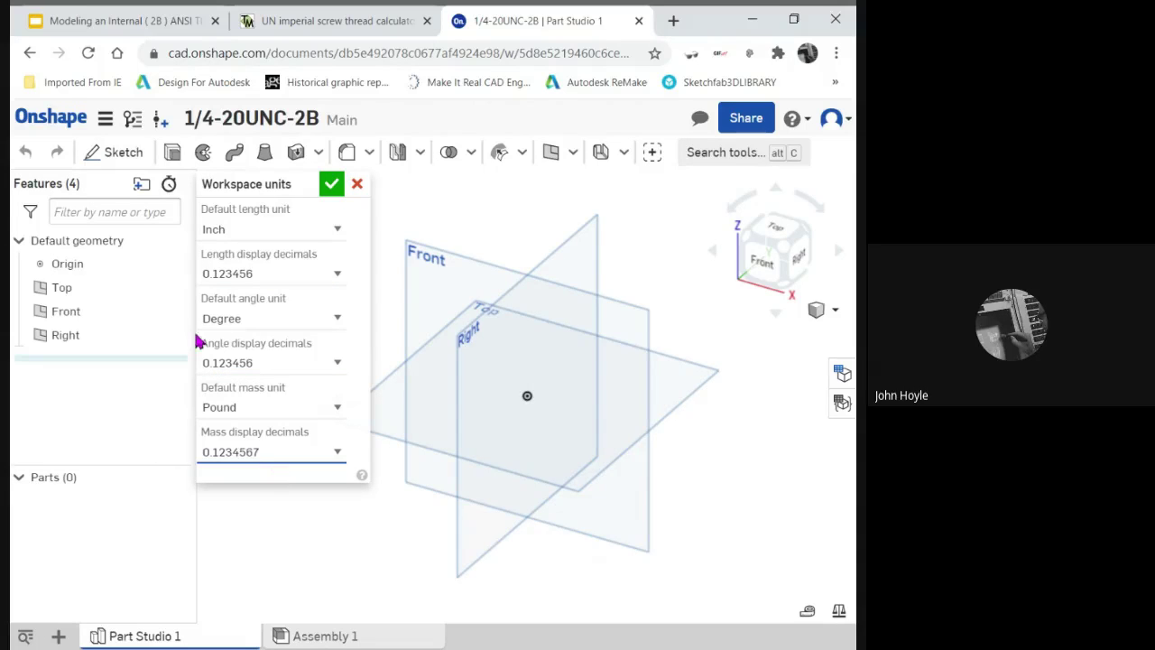
pyautogui.click(332, 186)
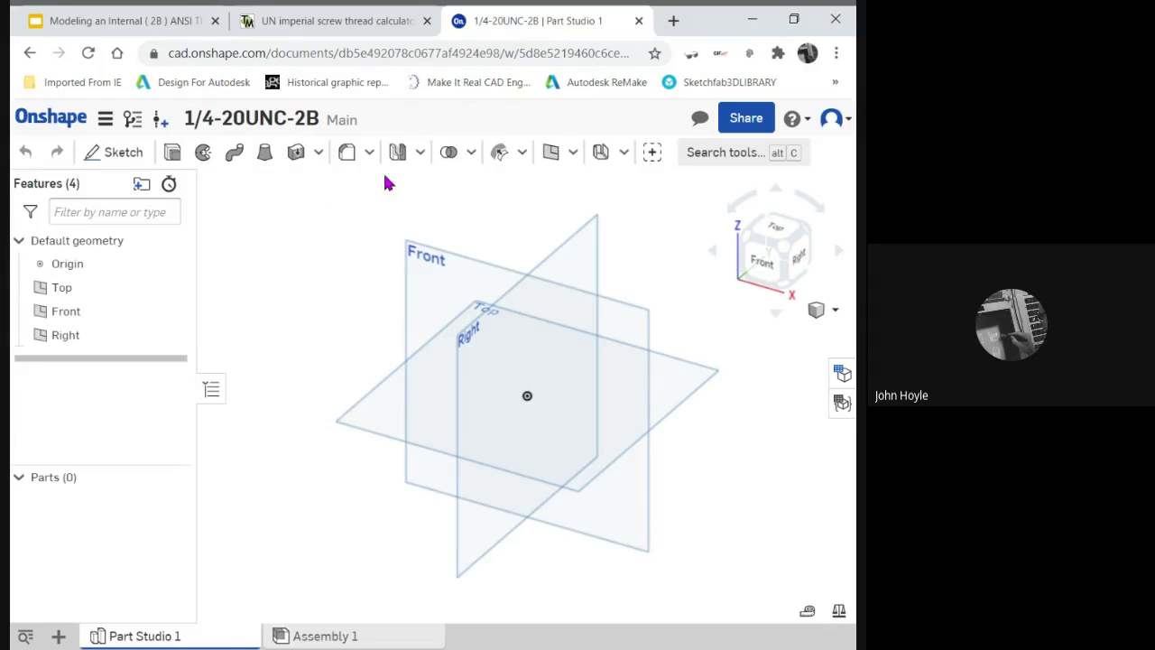
# Start a sketch on the Front plane and draw a center-point rectangle on the origin
pyautogui.click(440, 279)
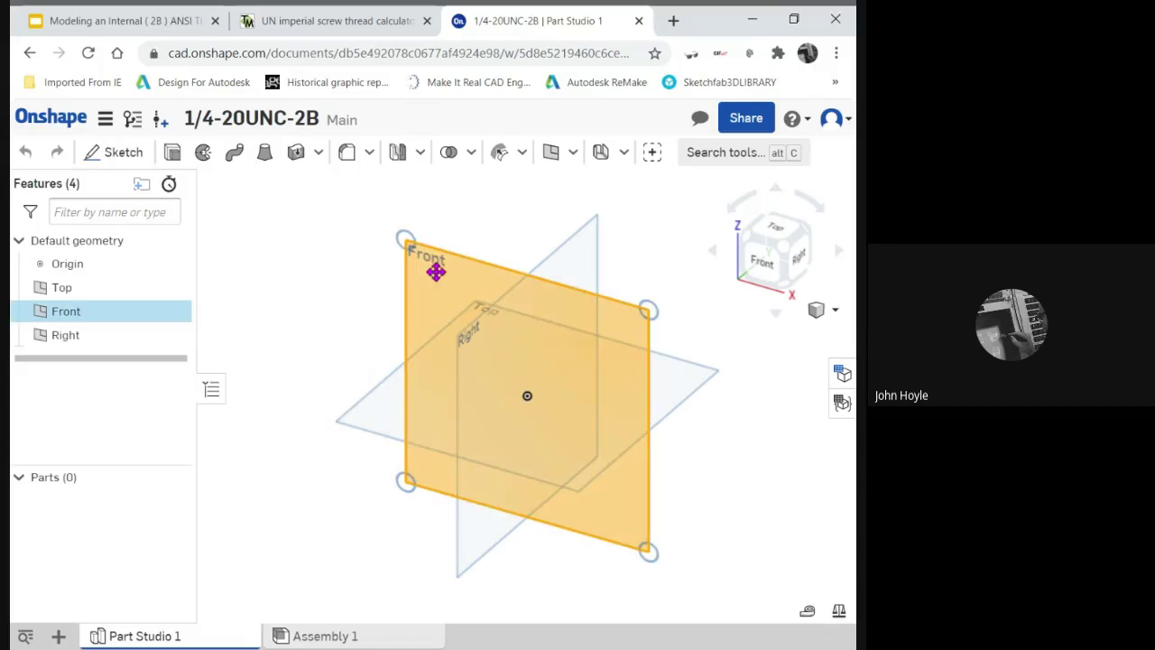
pyautogui.click(119, 153)
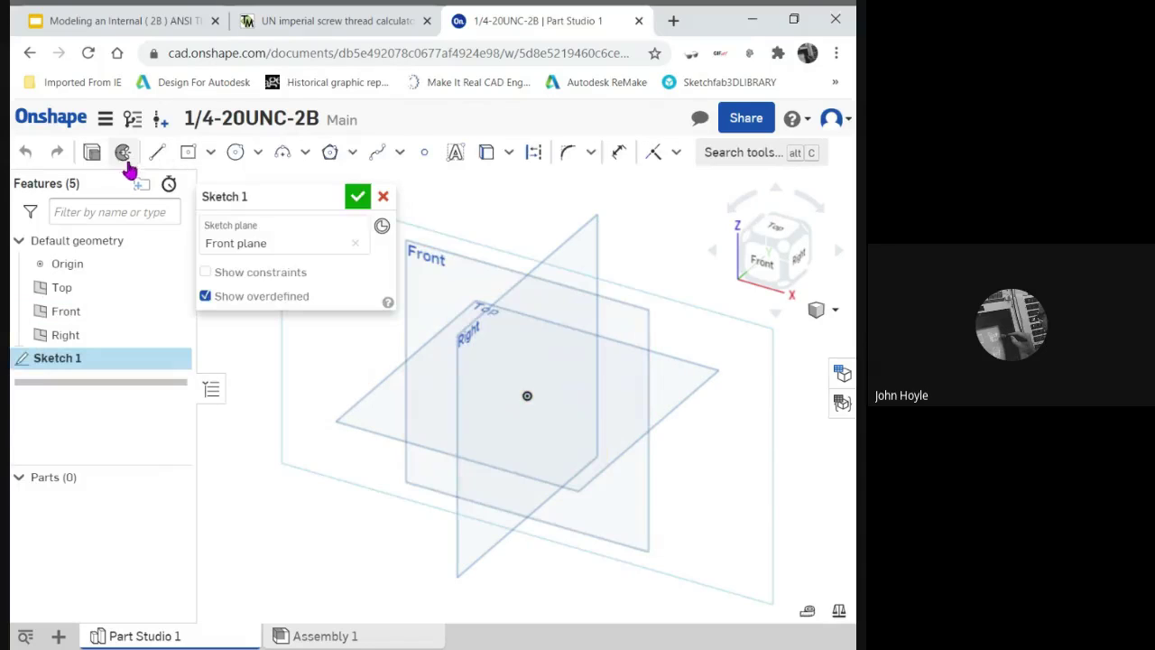
pyautogui.click(763, 262)
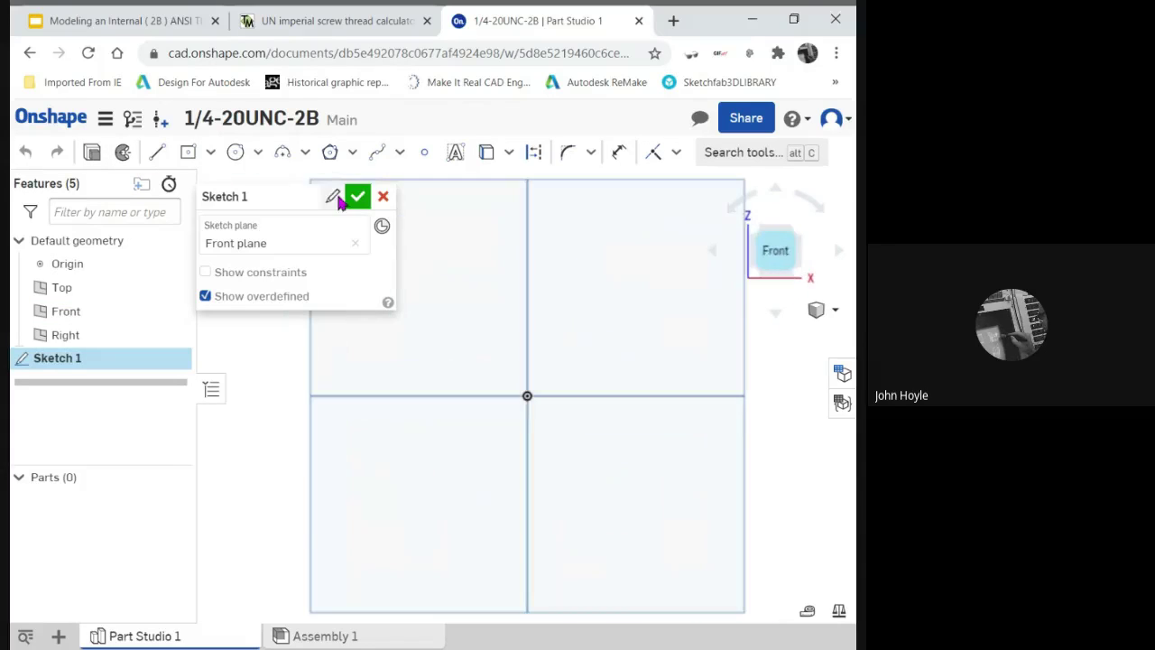
pyautogui.click(209, 153)
pyautogui.click(188, 217)
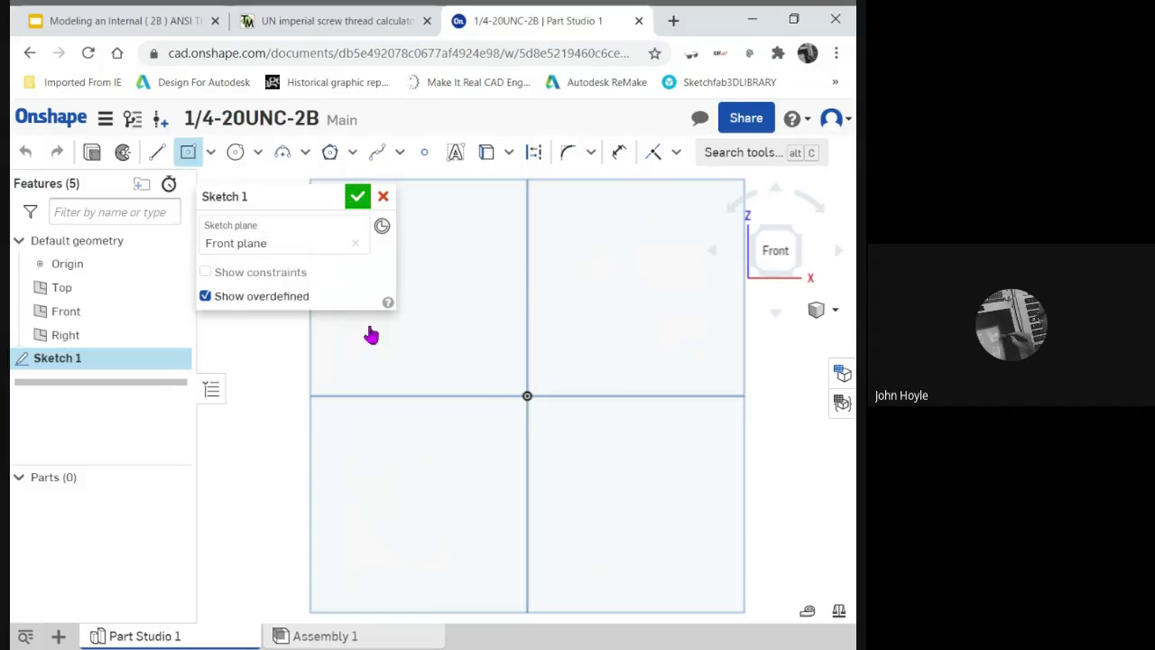
pyautogui.click(526, 396)
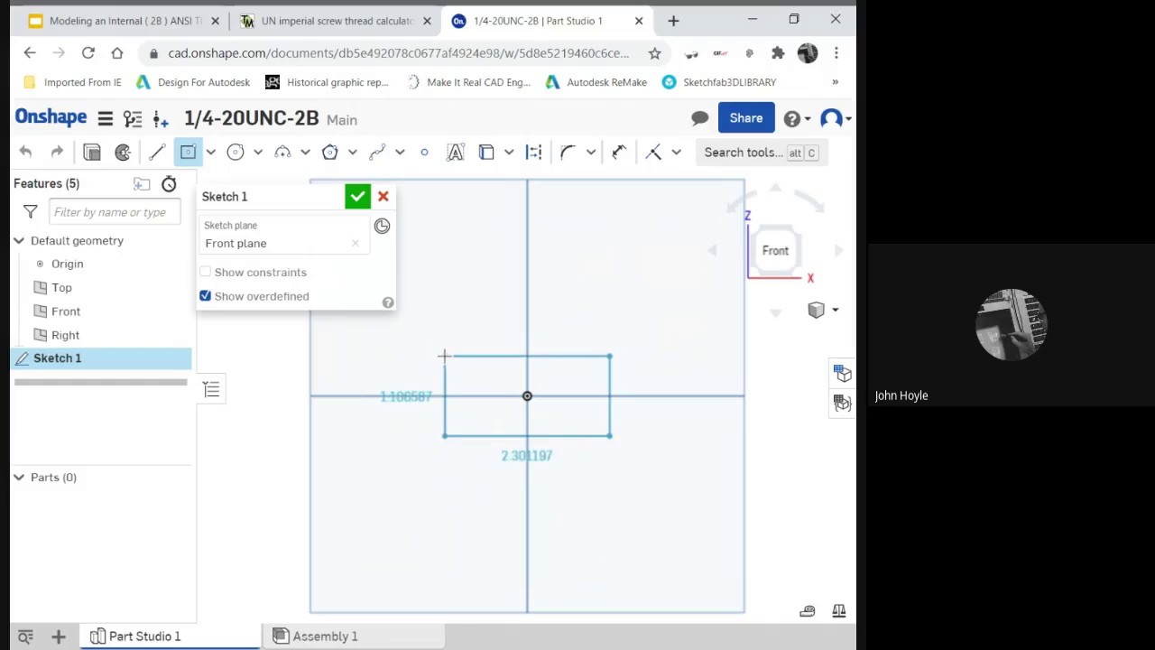
pyautogui.click(445, 356)
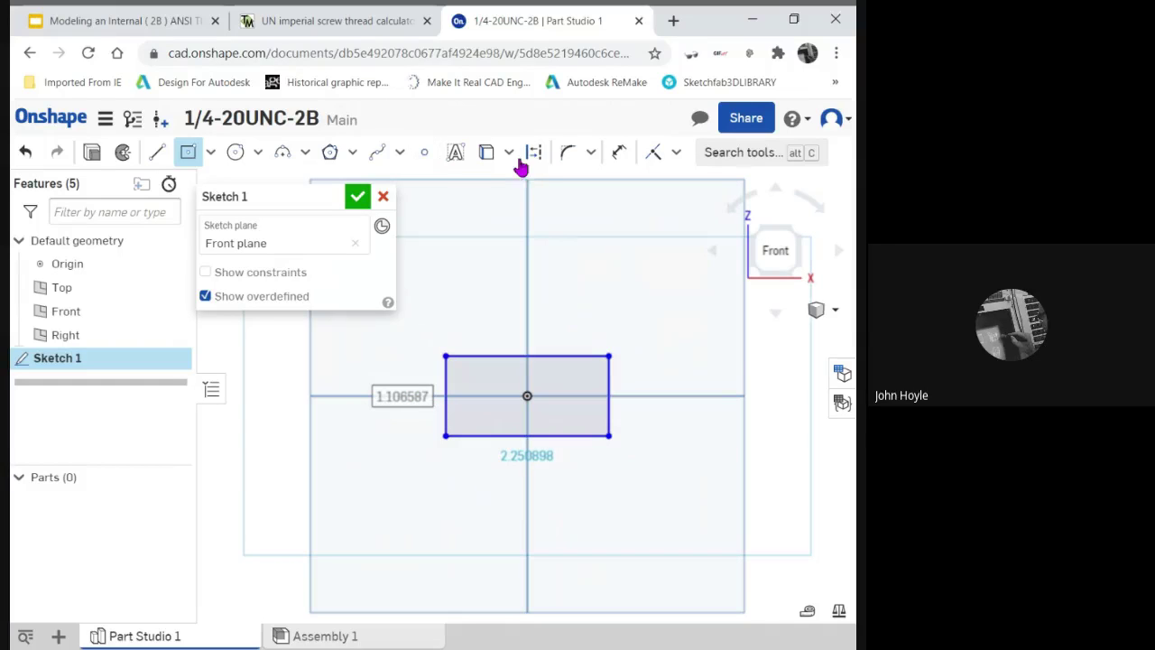
# Dimension the rectangle 1.5 wide and 1 tall, then finish Sketch 1
pyautogui.click(619, 151)
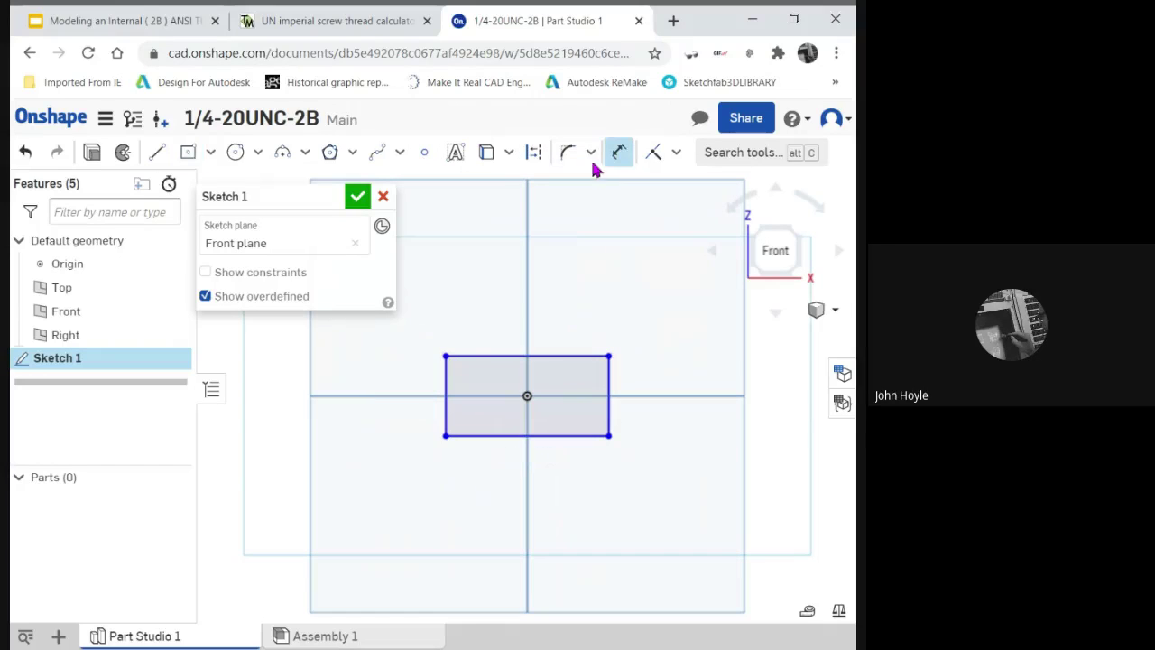
pyautogui.click(479, 356)
pyautogui.click(501, 304)
pyautogui.press('Return')
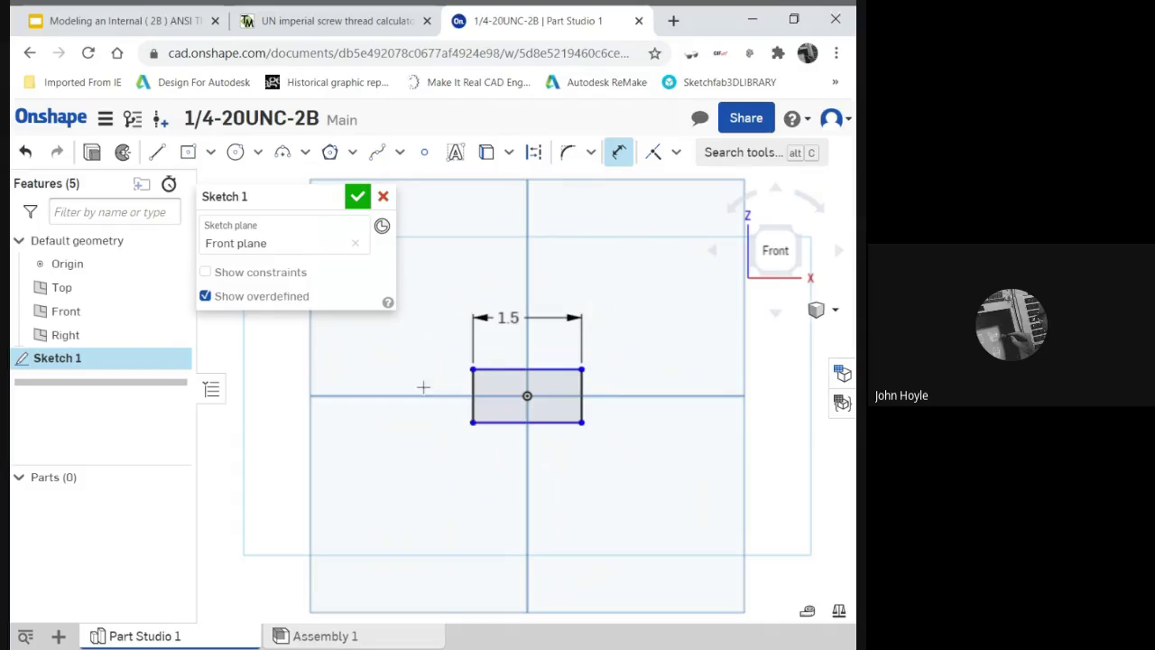
pyautogui.click(472, 390)
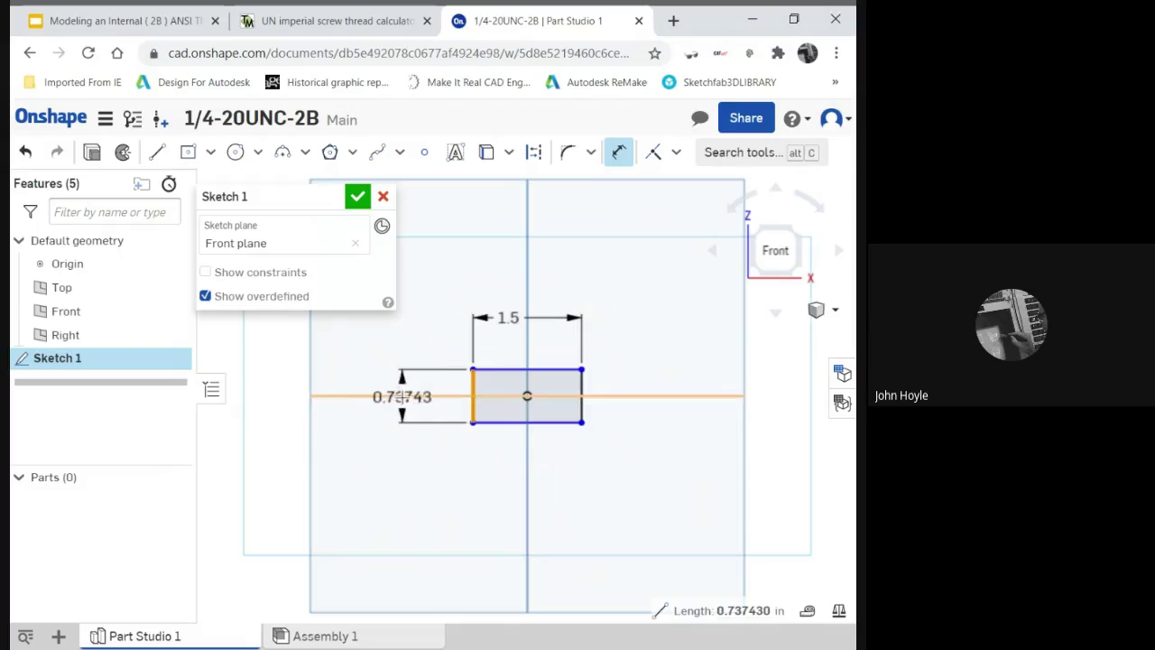
pyautogui.click(411, 395)
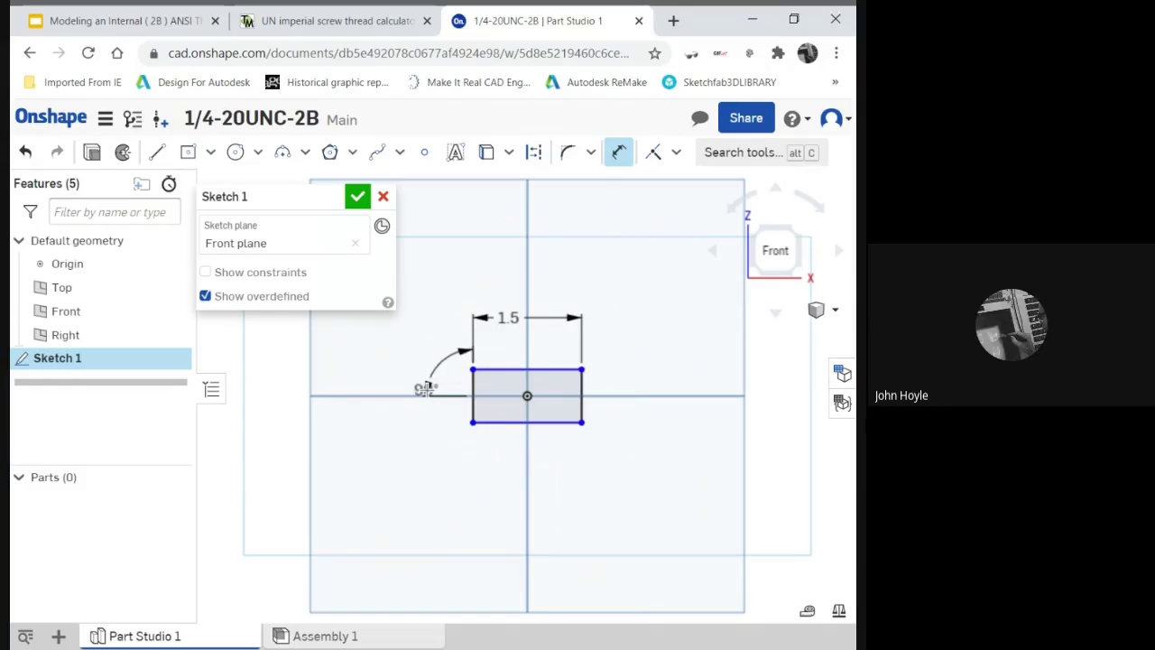
pyautogui.press('Escape')
pyautogui.click(619, 152)
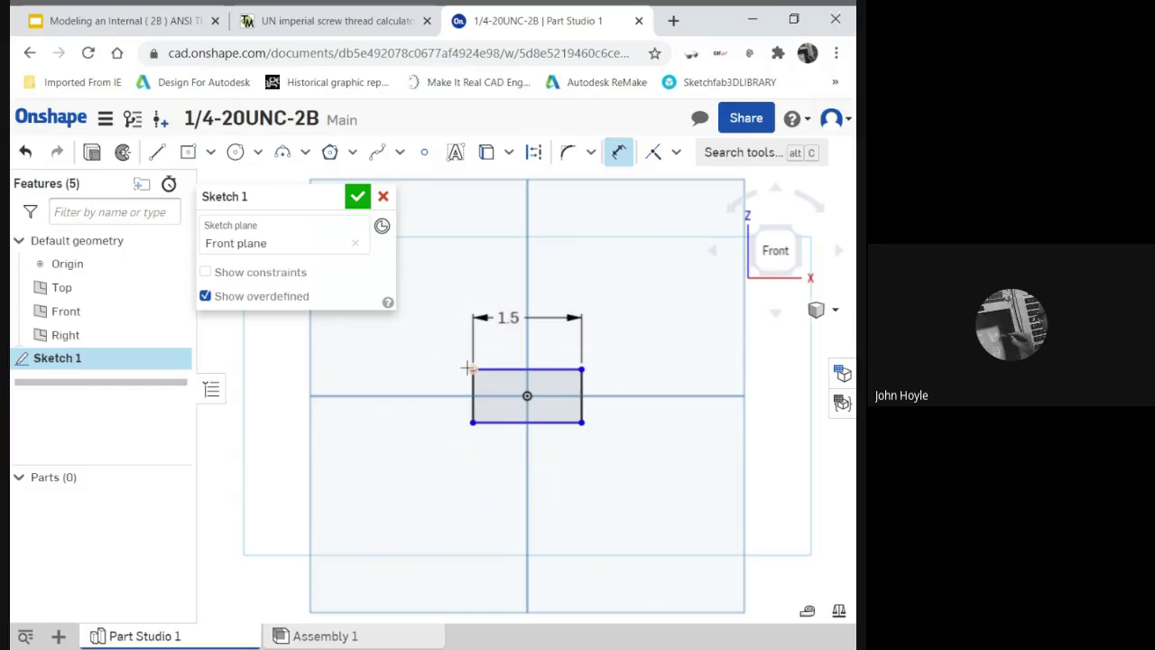
pyautogui.click(469, 368)
pyautogui.click(459, 323)
pyautogui.write('1')
pyautogui.press('Return')
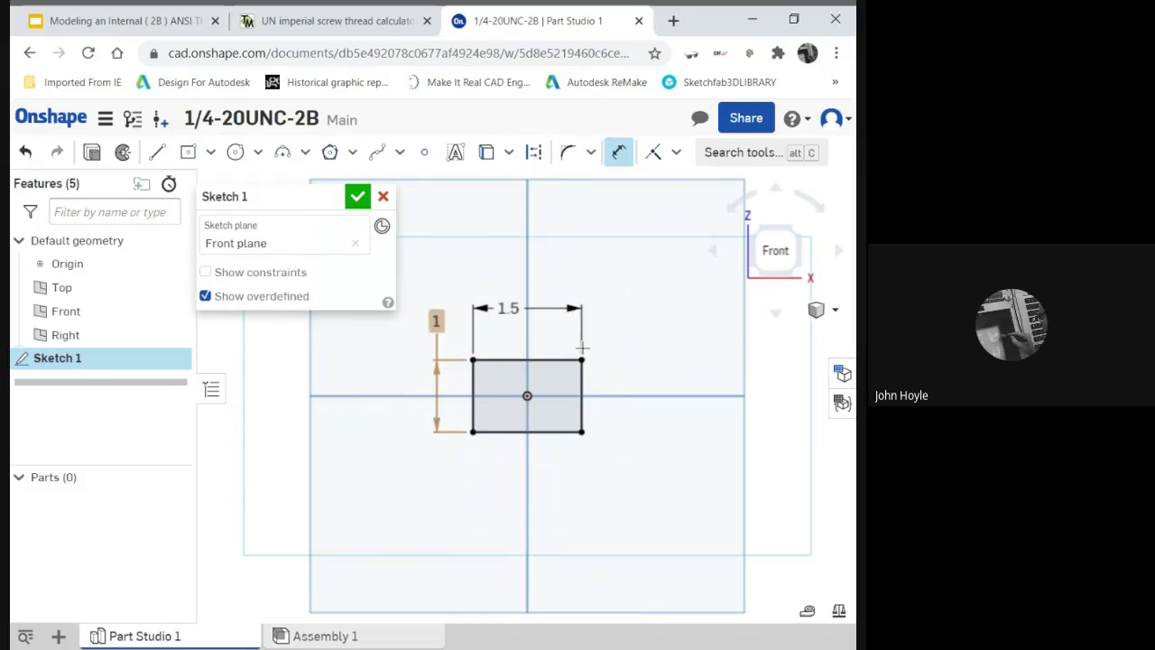
pyautogui.click(357, 196)
# Extrude Sketch 1 to the opposite side, 1.25 in deep, forming the solid block
pyautogui.hotkey('shift', '7')
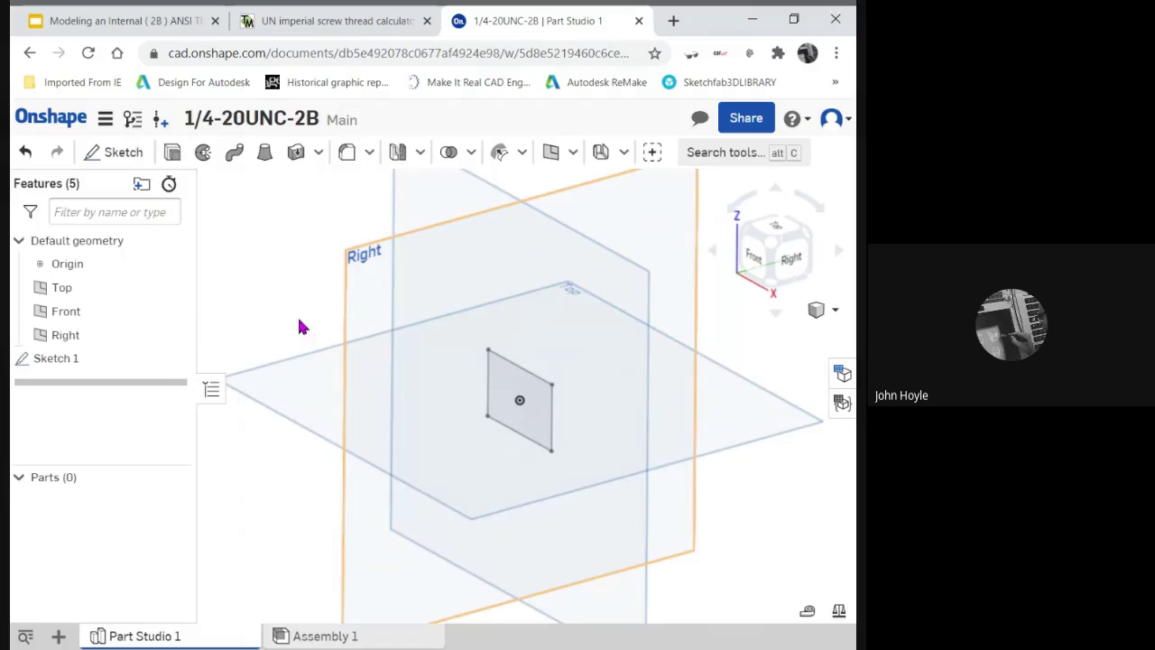
pyautogui.click(36, 358)
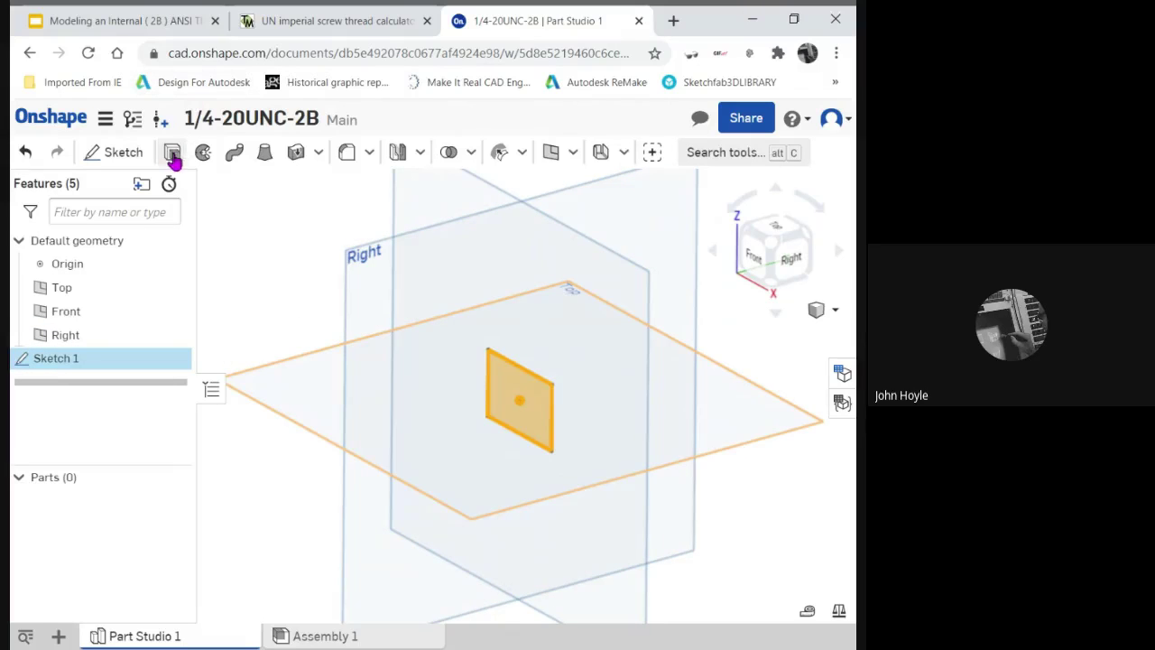
pyautogui.click(173, 154)
pyautogui.click(385, 321)
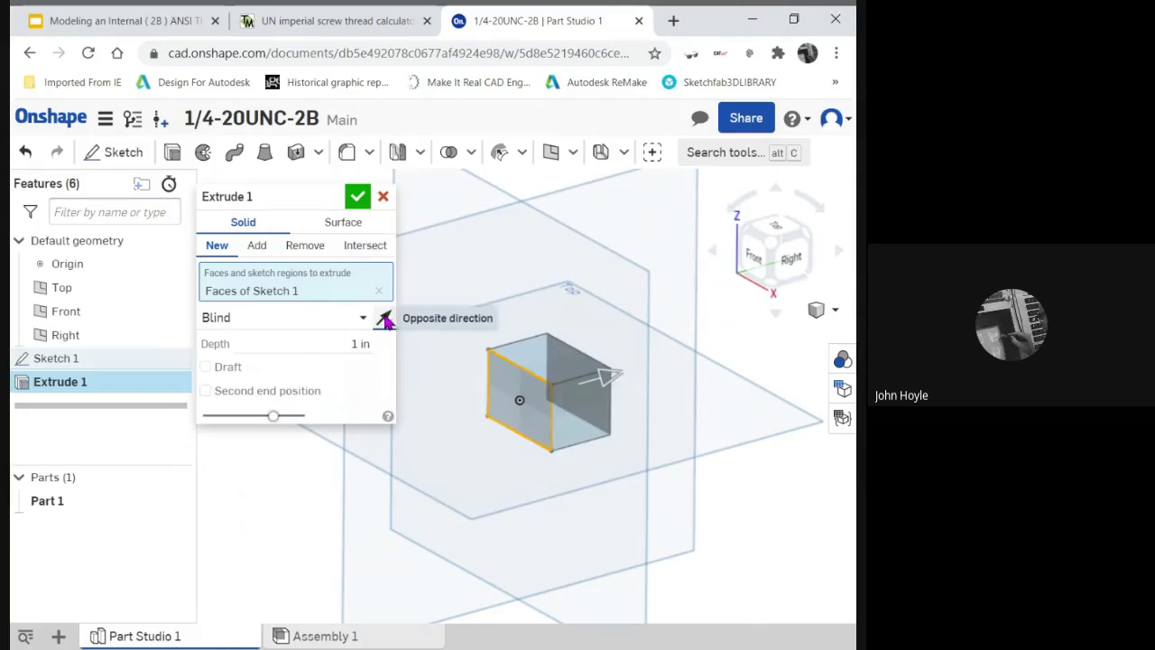
pyautogui.click(332, 343)
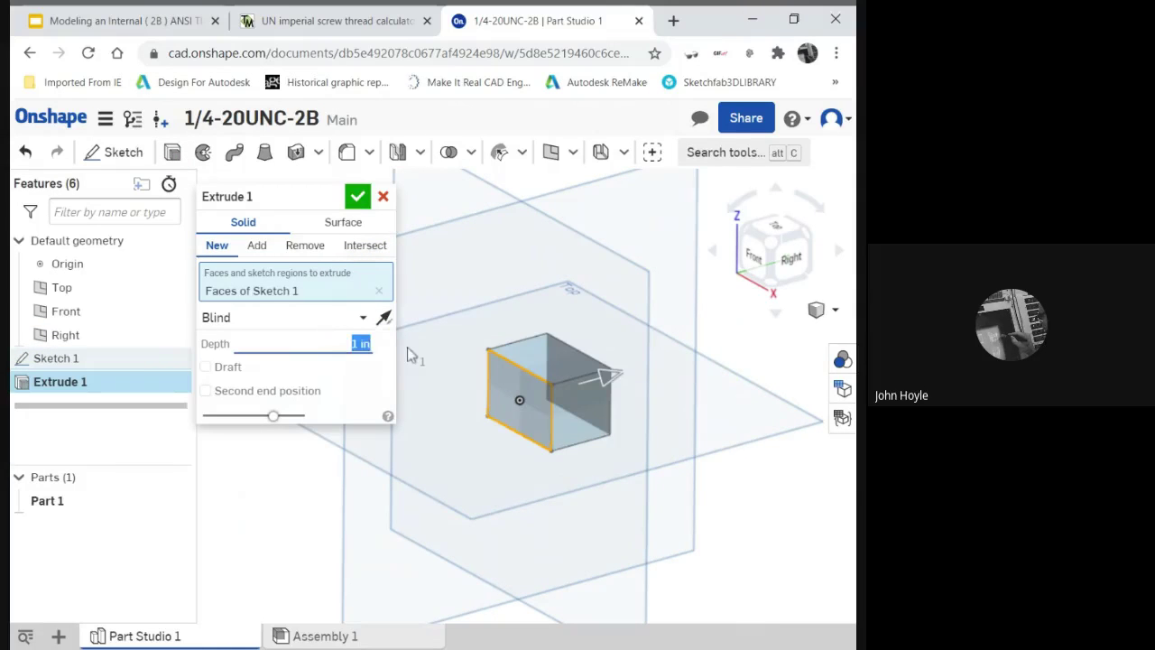
pyautogui.write('1.25')
pyautogui.press('Return')
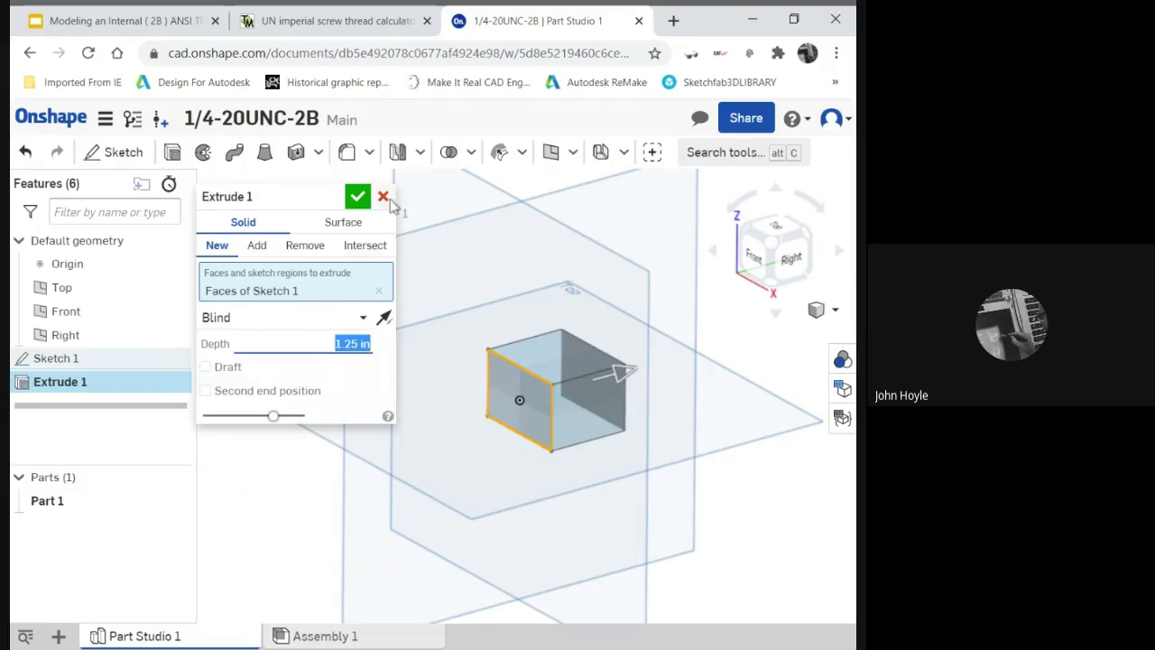
pyautogui.click(357, 196)
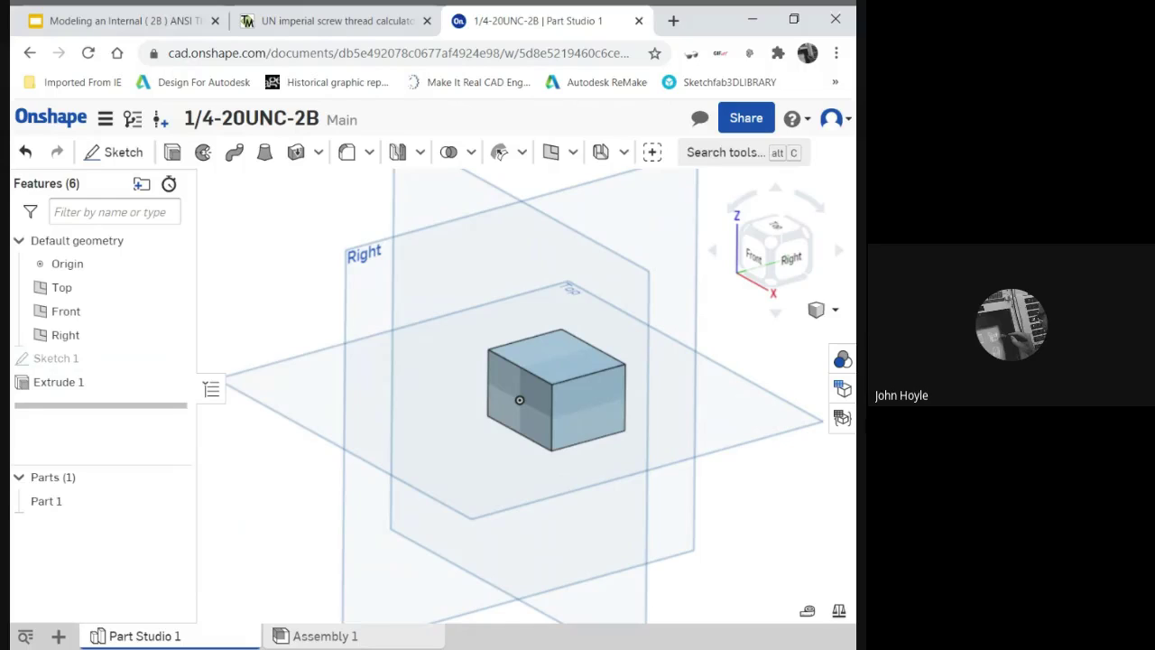
pyautogui.click(511, 388)
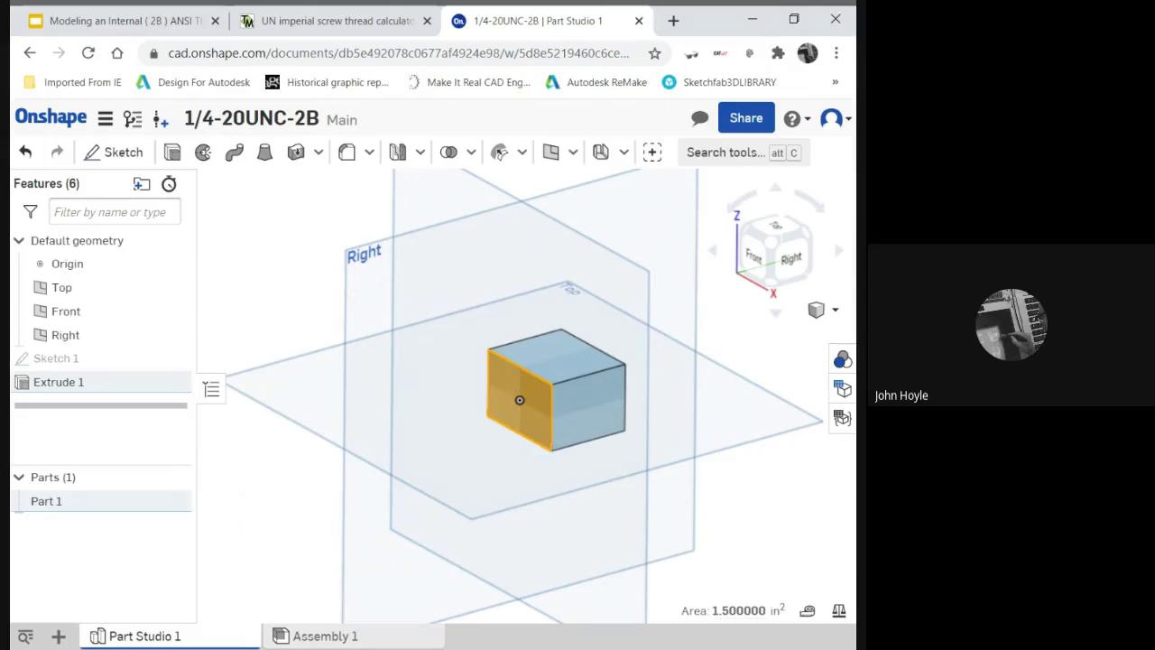
# Create Sketch 2 on the block's end face with a single point marking the hole
pyautogui.click(113, 152)
pyautogui.click(424, 152)
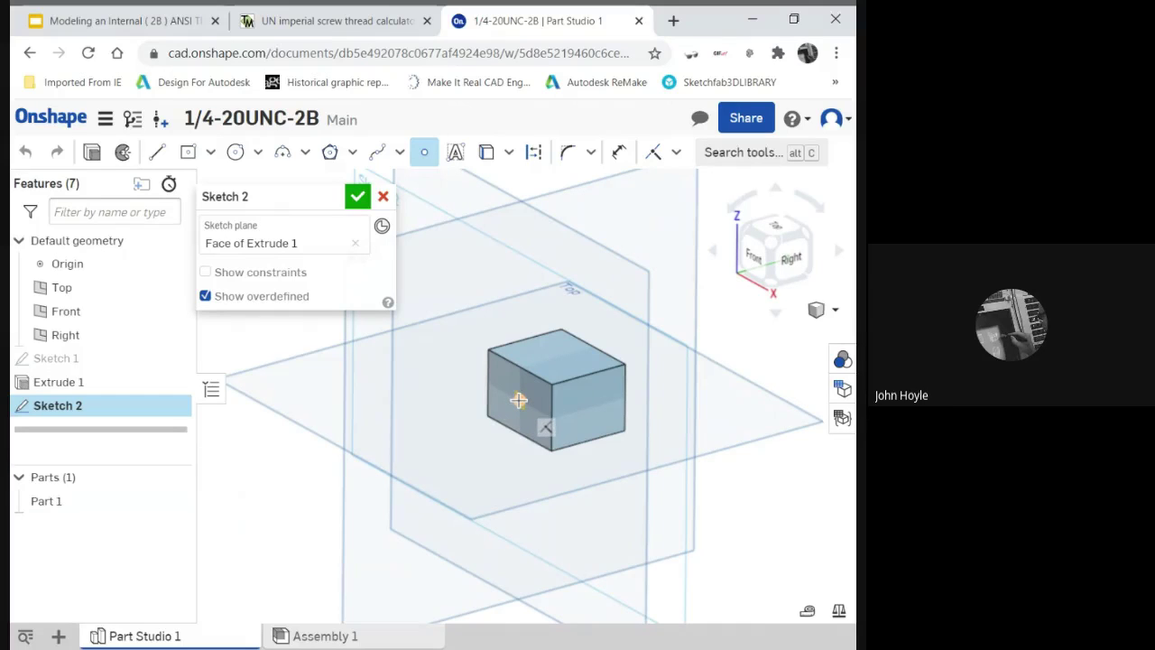
pyautogui.click(519, 400)
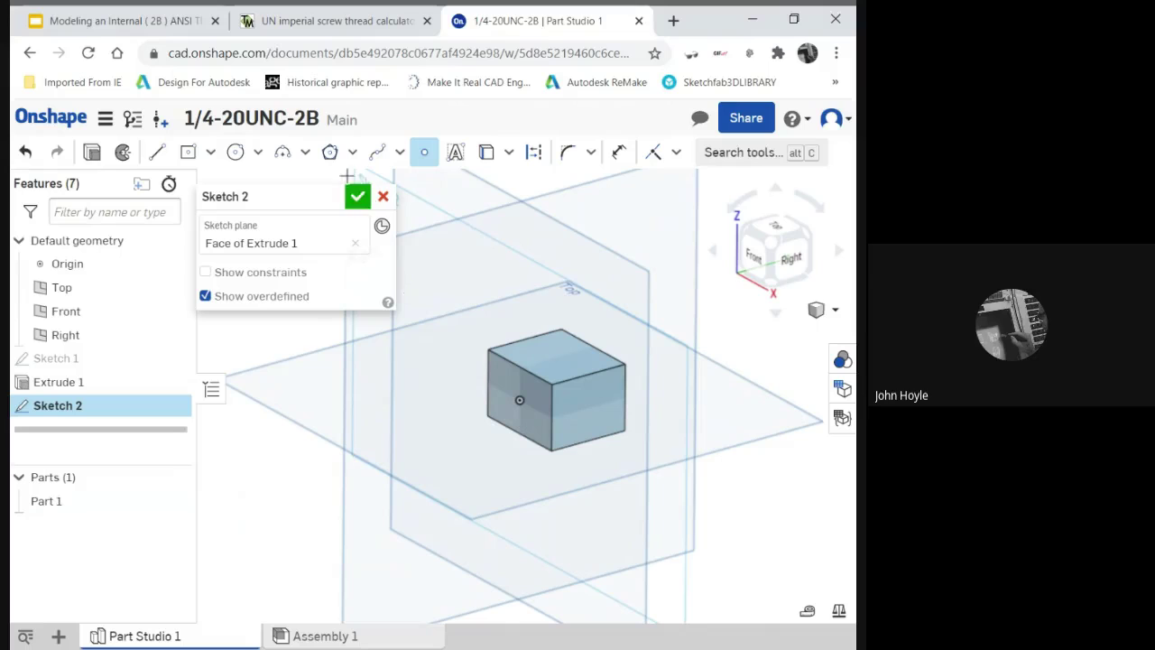
pyautogui.click(354, 195)
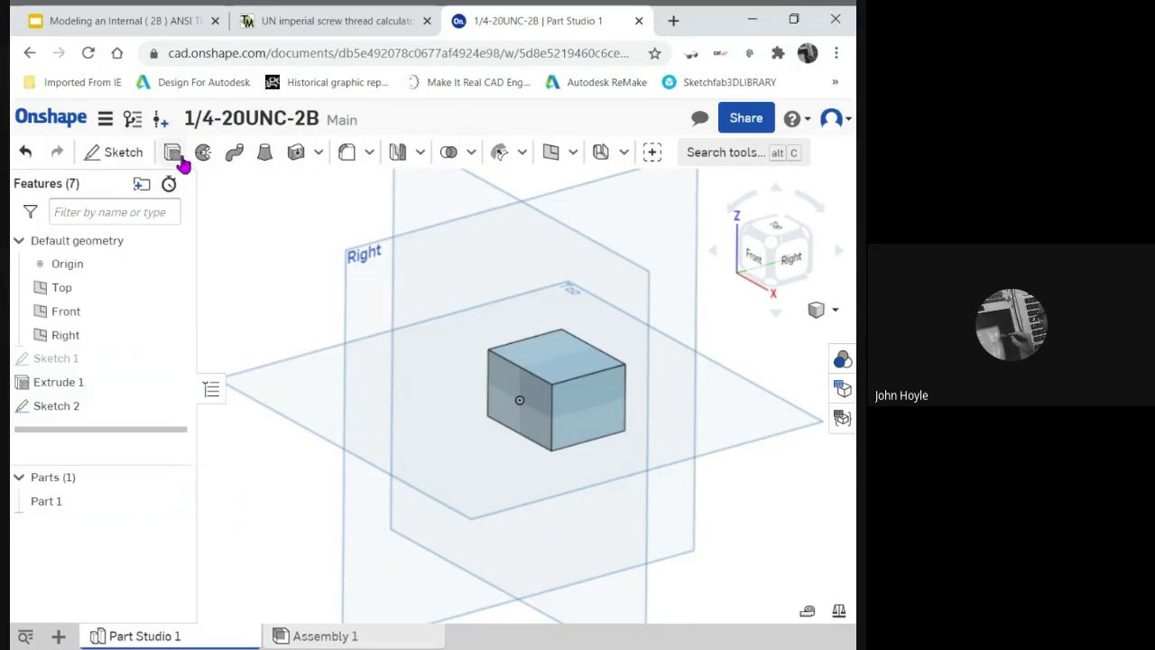
# Start a Hole feature and copy the 1/4-20 minor diameter limits from the calculator
pyautogui.click(369, 156)
pyautogui.click(373, 337)
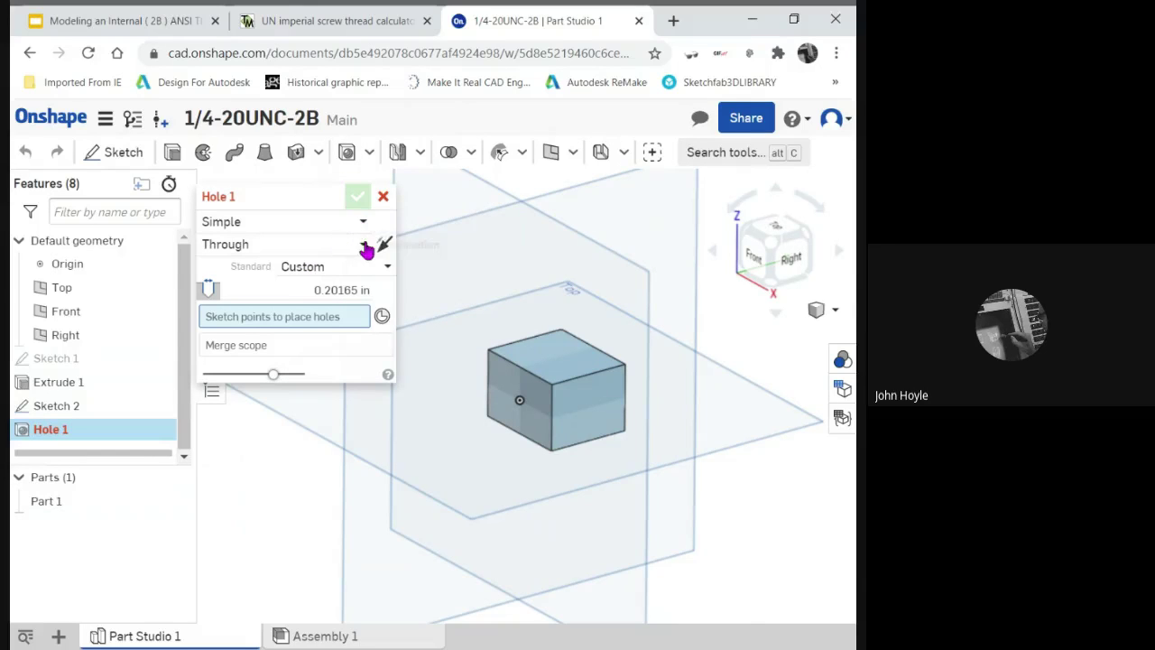
pyautogui.click(305, 21)
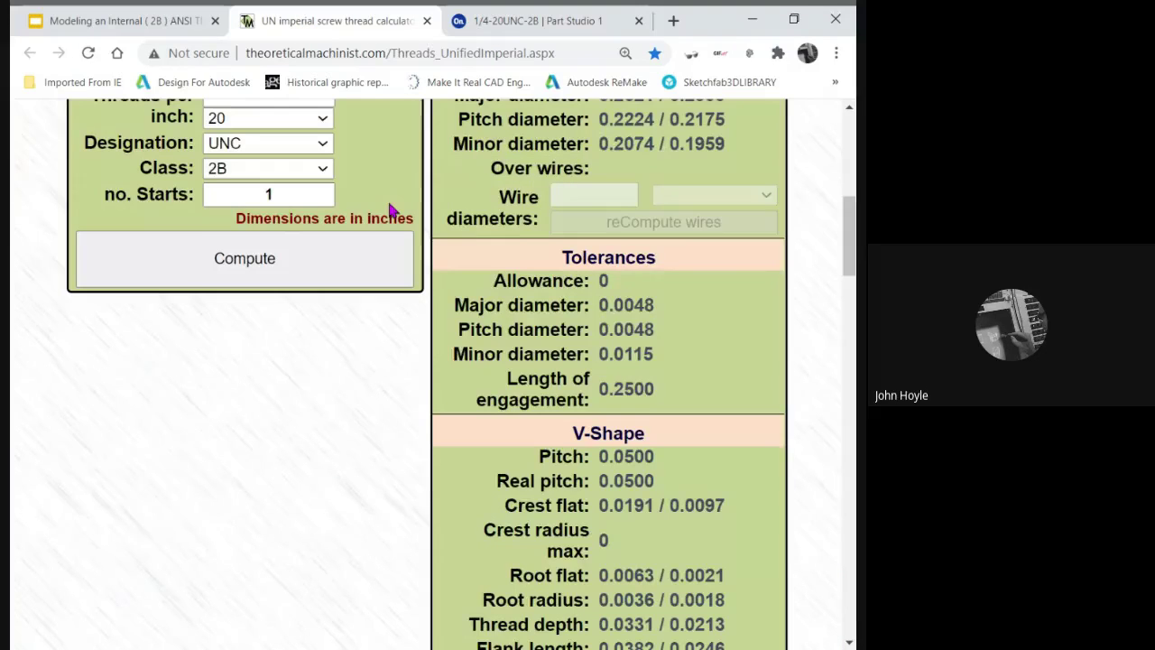
pyautogui.scroll(1, 391, 209)
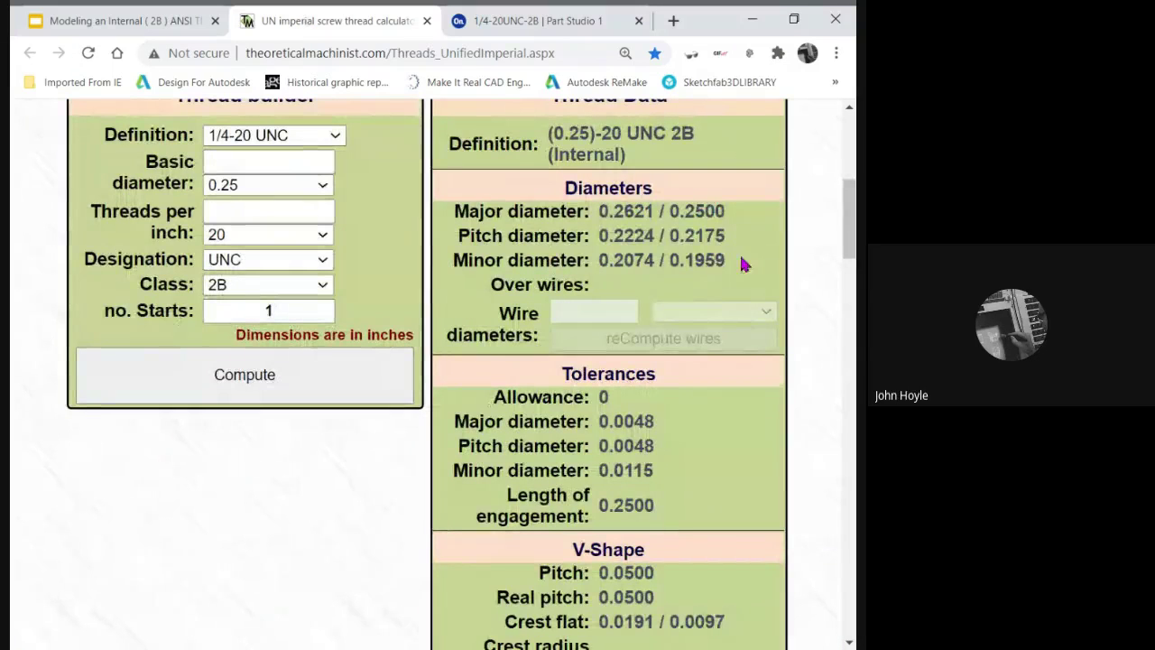
pyautogui.moveTo(742, 263); pyautogui.dragTo(599, 258)
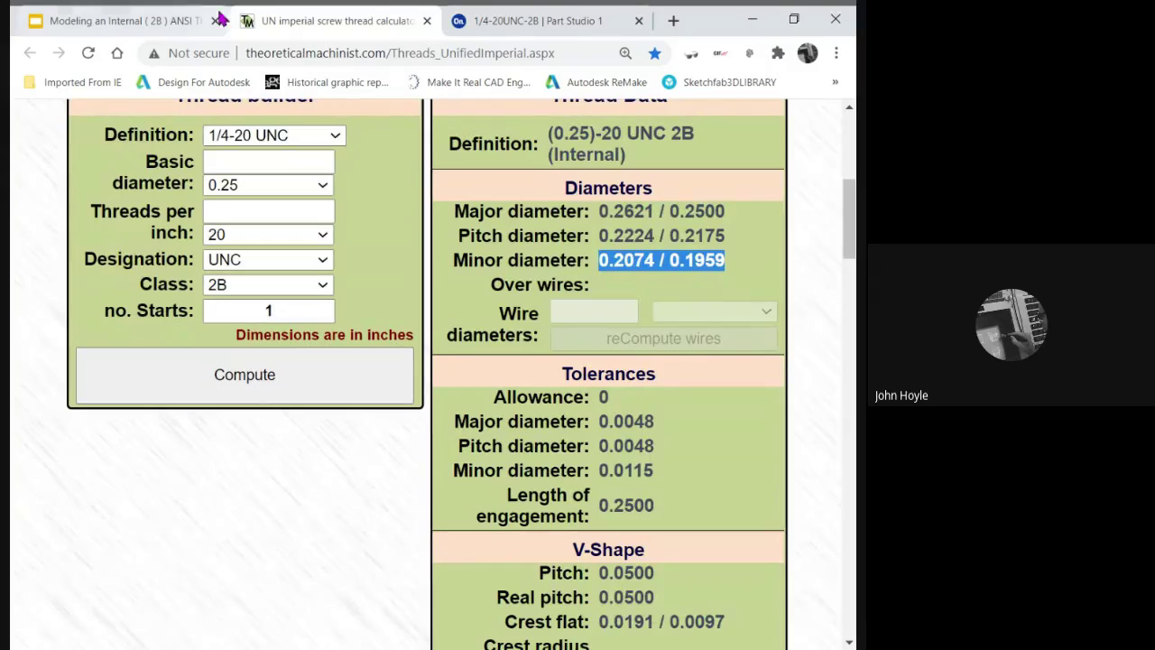
pyautogui.click(487, 18)
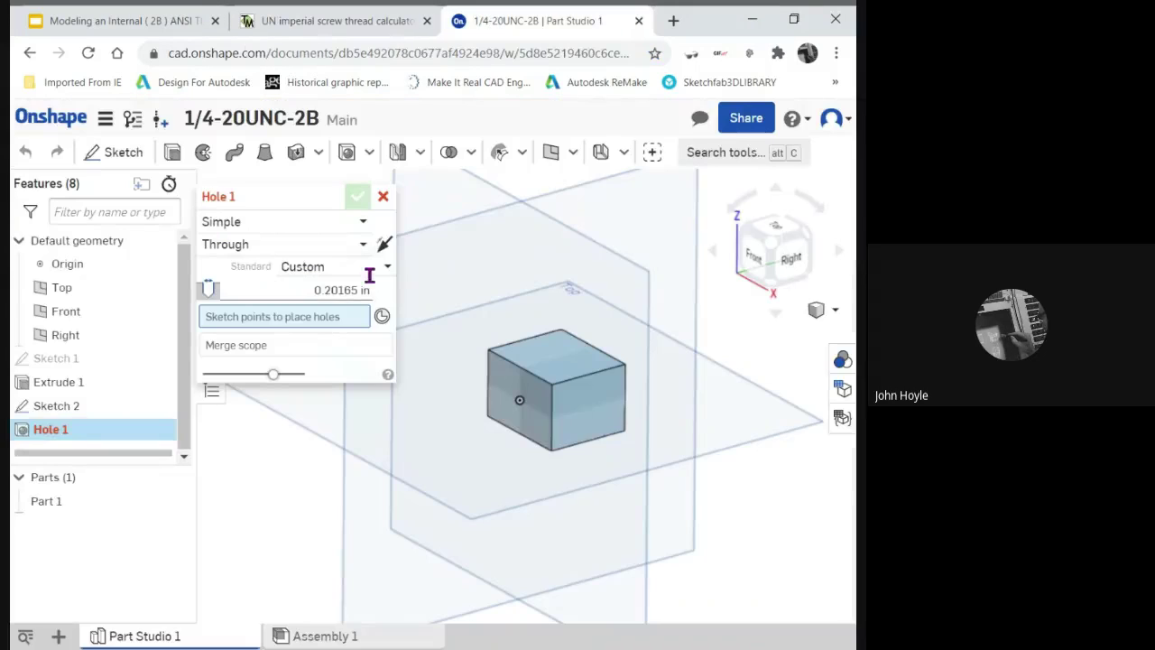
# Cut a simple through hole of diameter (0.2074+0.1959)/2 = 0.20165 in at the Sketch 2 point
pyautogui.click(304, 289)
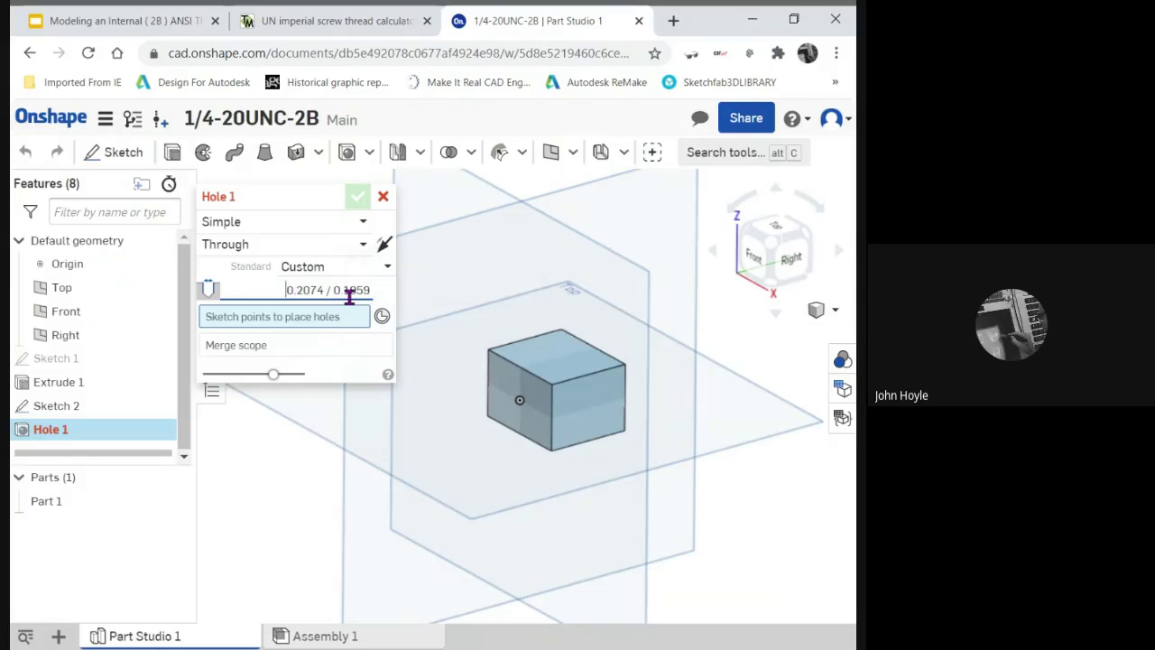
pyautogui.press('Right')
pyautogui.press('BackSpace')
pyautogui.press('BackSpace')
pyautogui.write('+')
pyautogui.write(')/2')
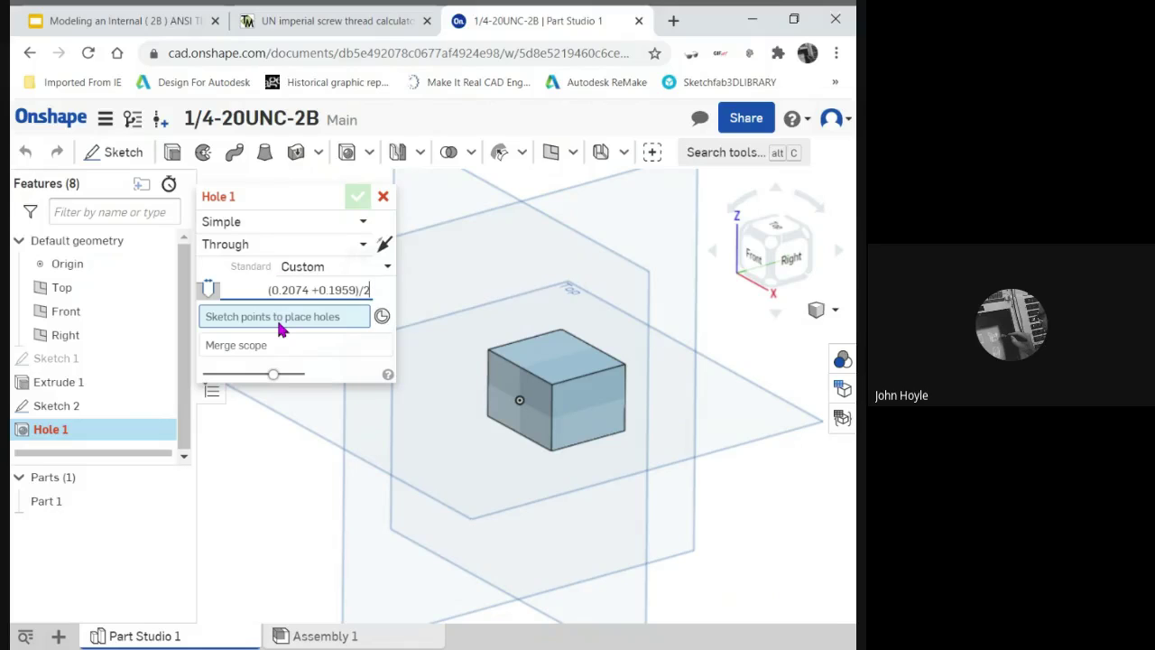
pyautogui.press('Return')
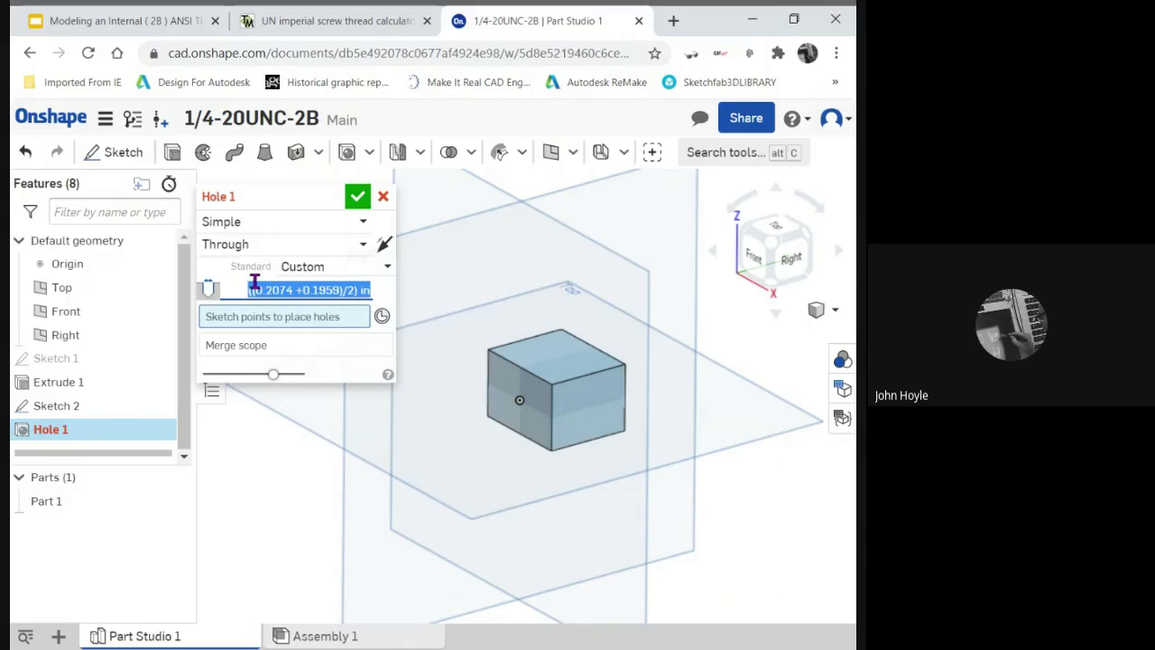
pyautogui.click(519, 400)
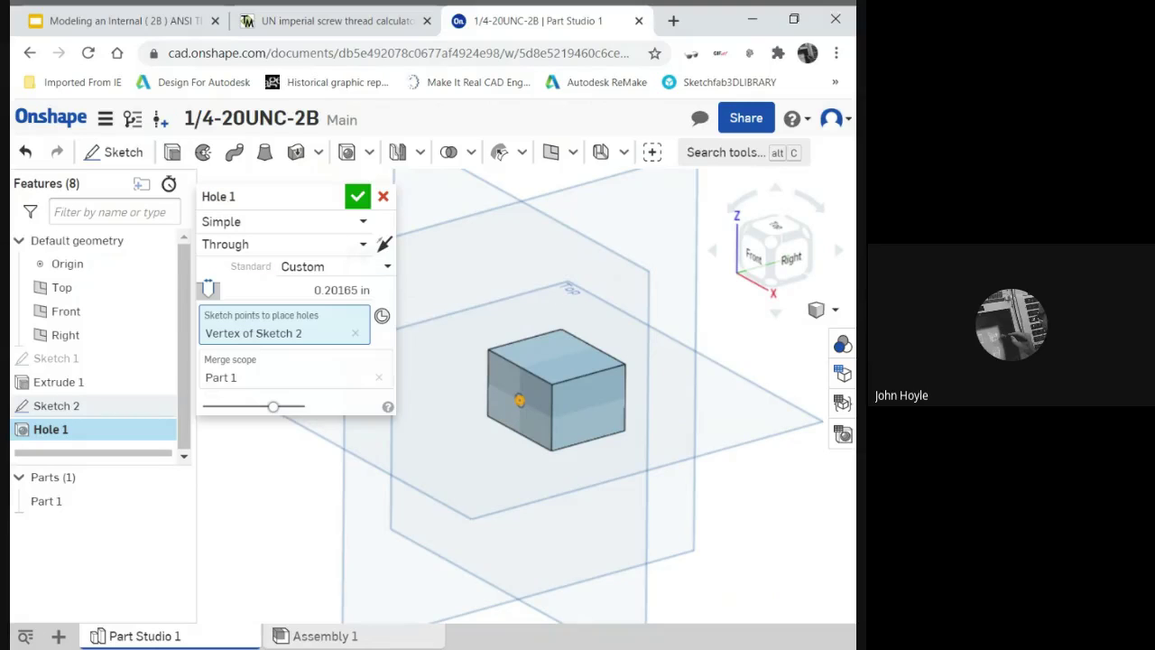
pyautogui.moveTo(510, 406); pyautogui.dragTo(541, 411, button='right')
pyautogui.scroll(4, 525, 390)
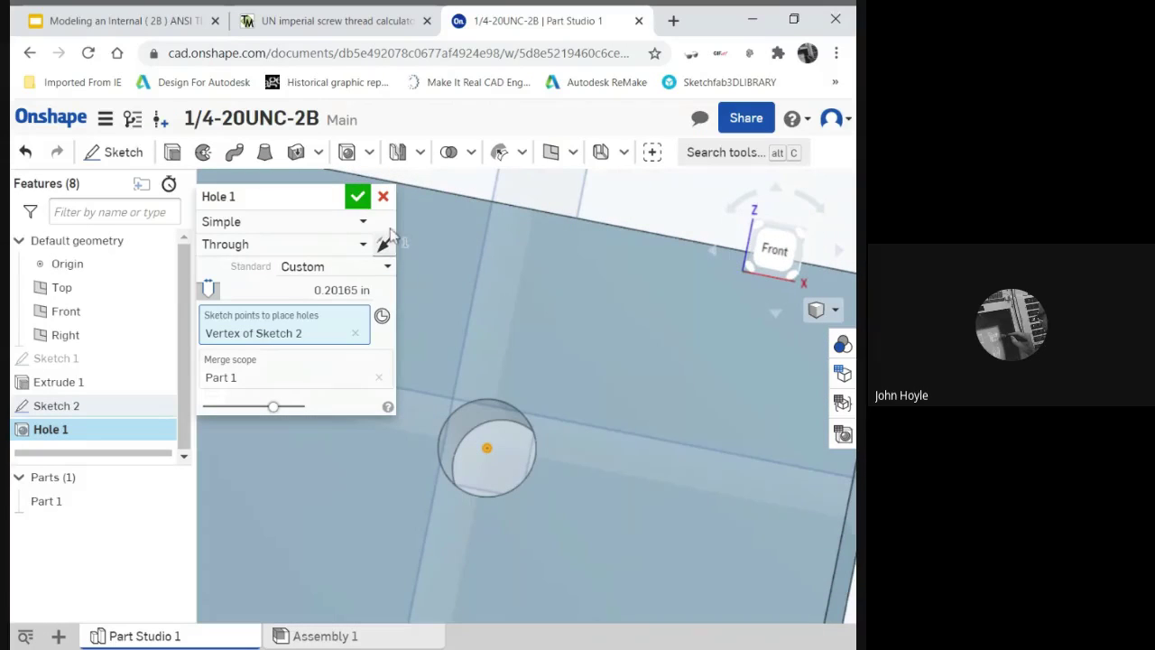
pyautogui.click(358, 199)
pyautogui.scroll(-5, 399, 268)
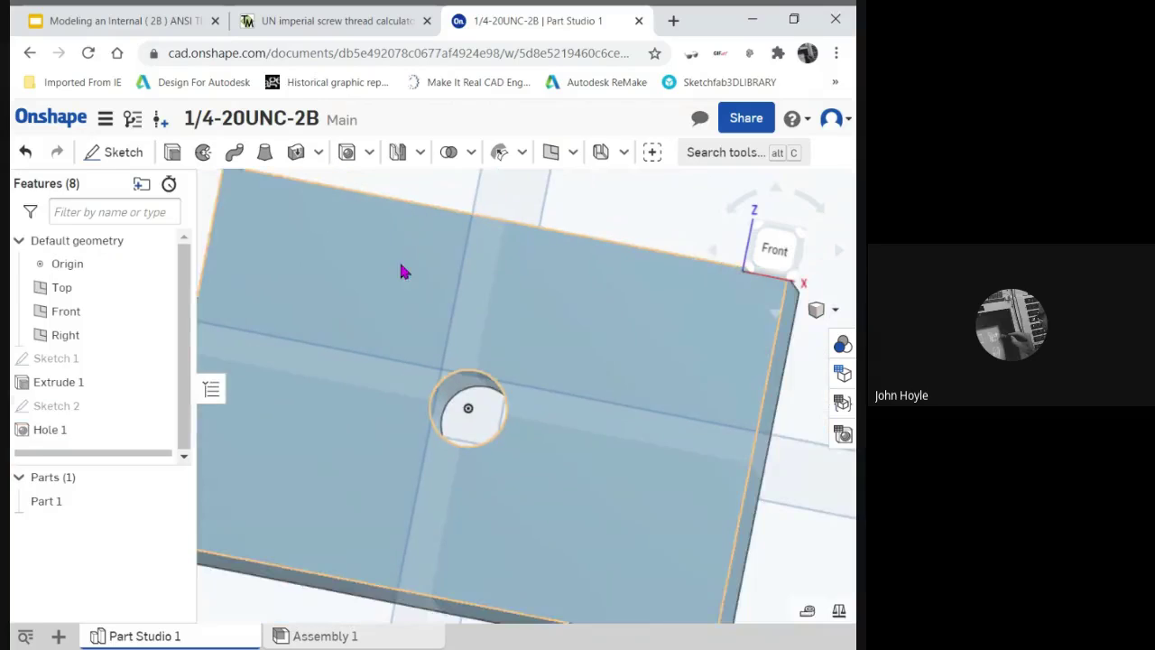
pyautogui.moveTo(490, 307); pyautogui.dragTo(449, 323, button='right')
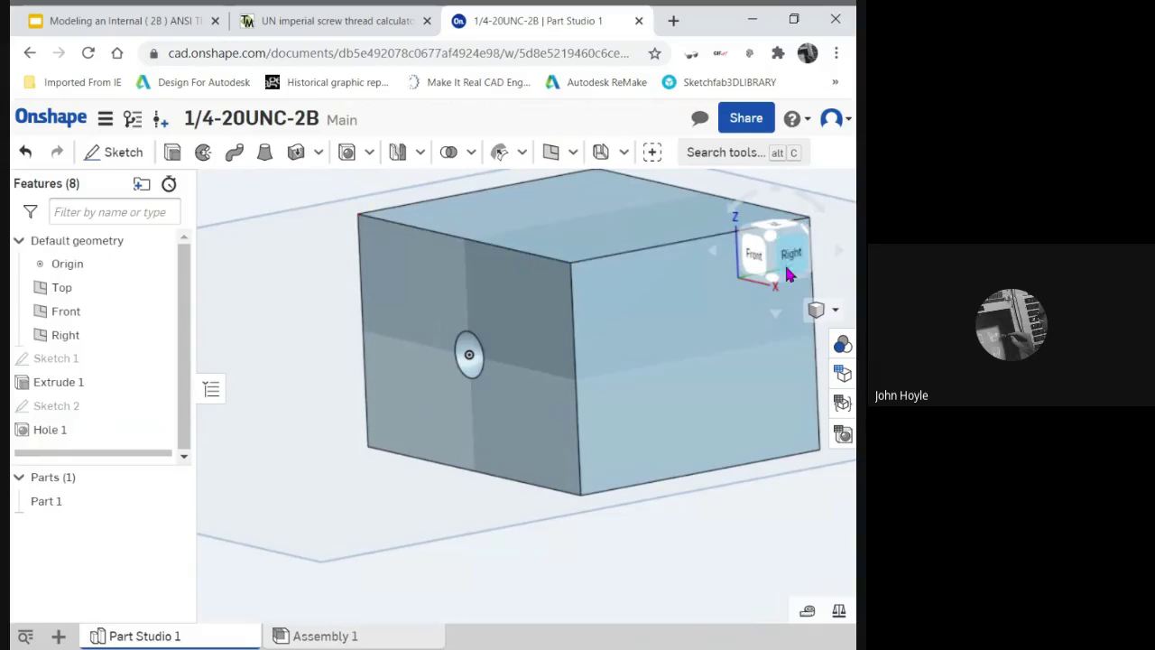
pyautogui.scroll(-5, 611, 318)
pyautogui.scroll(-3, 611, 324)
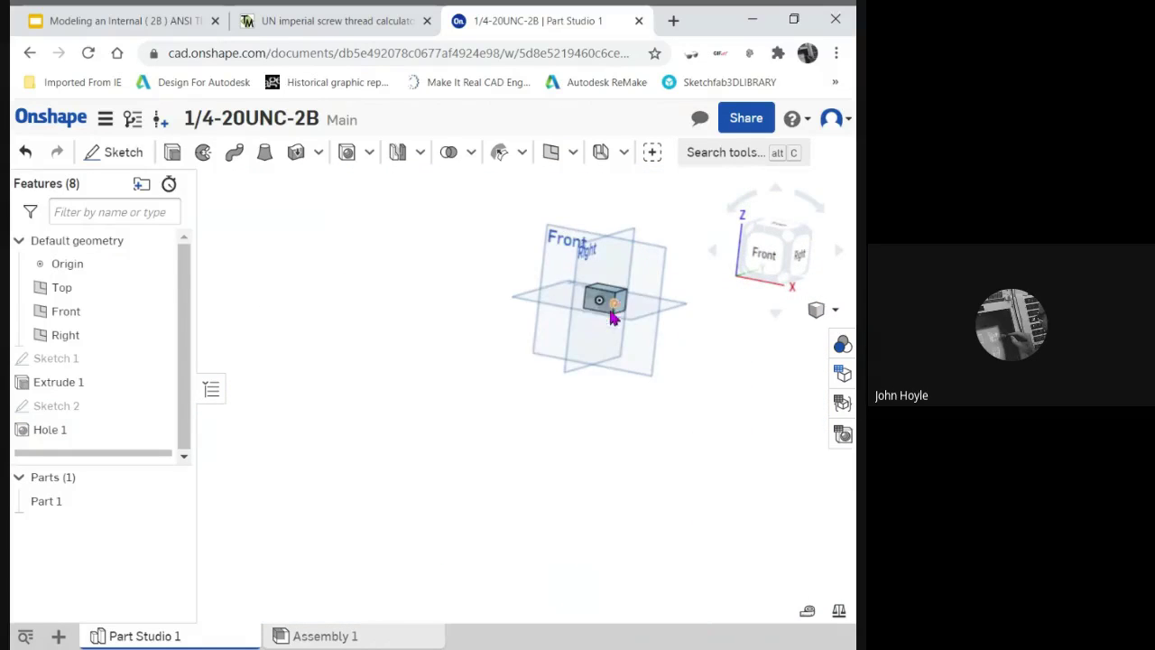
pyautogui.moveTo(607, 307); pyautogui.dragTo(582, 272, button='right')
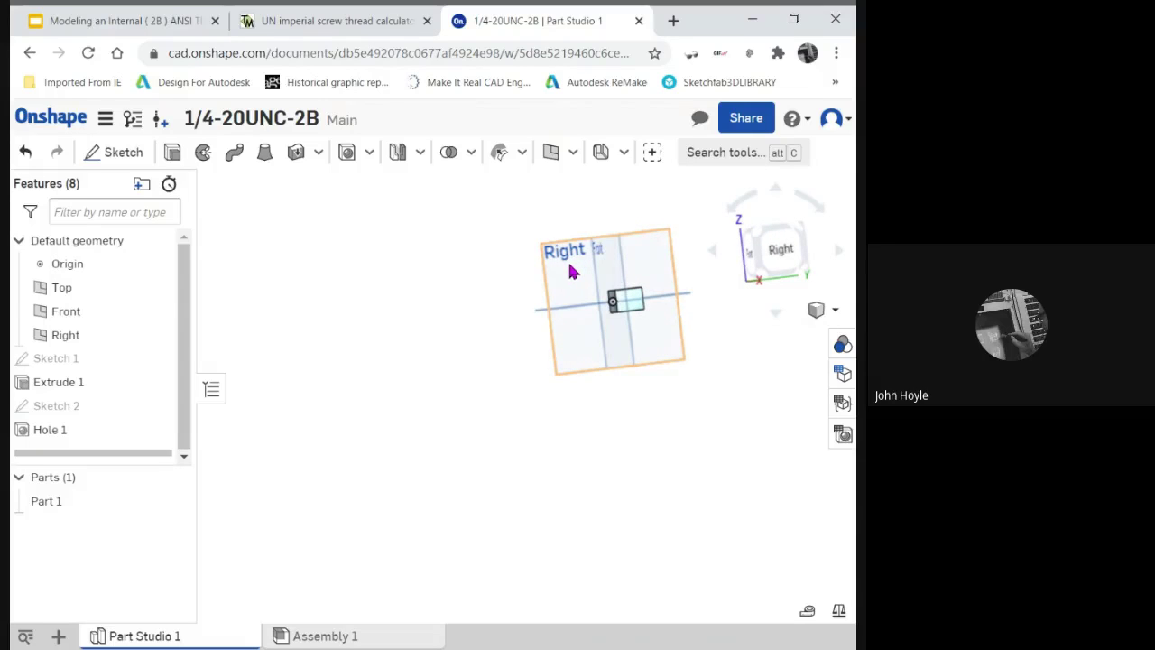
# Start Sketch 3 on the Right plane, viewed normal to it
pyautogui.click(119, 156)
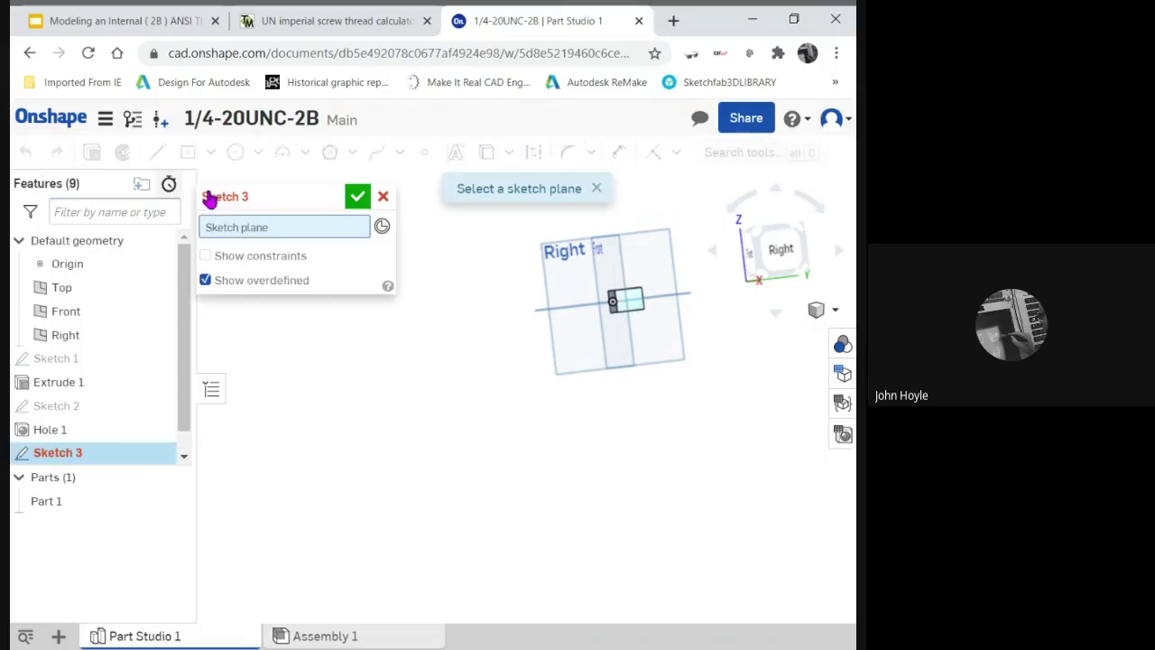
pyautogui.click(598, 272)
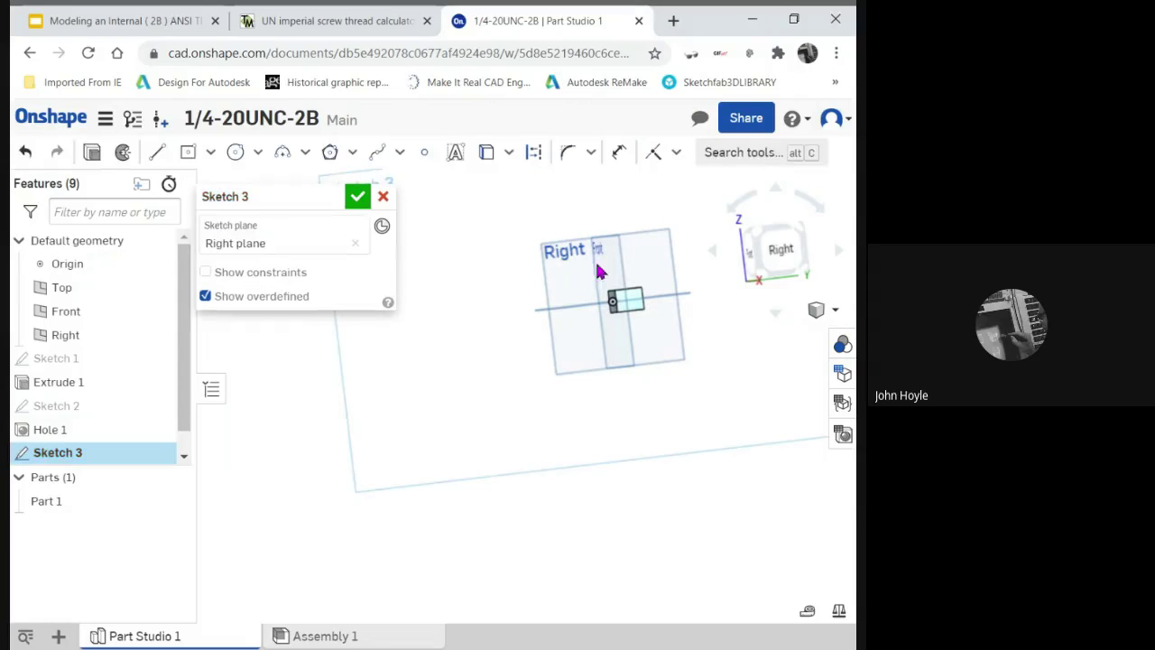
pyautogui.click(749, 257)
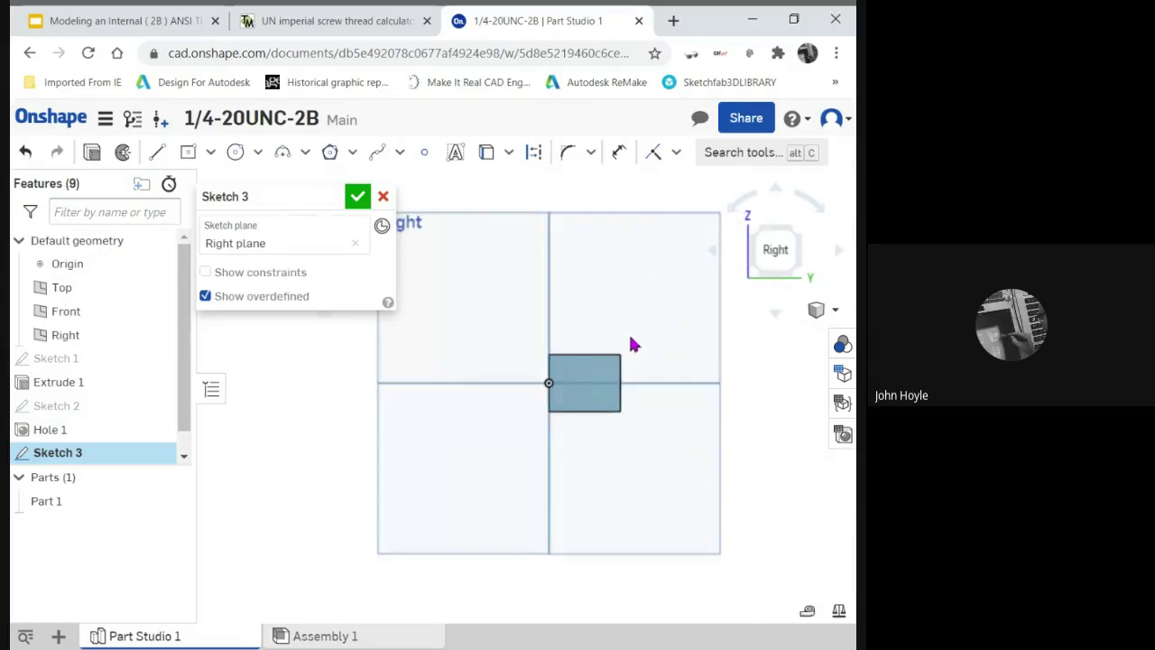
# Switch the part to translucent display to reveal the hidden hole edge
pyautogui.click(834, 311)
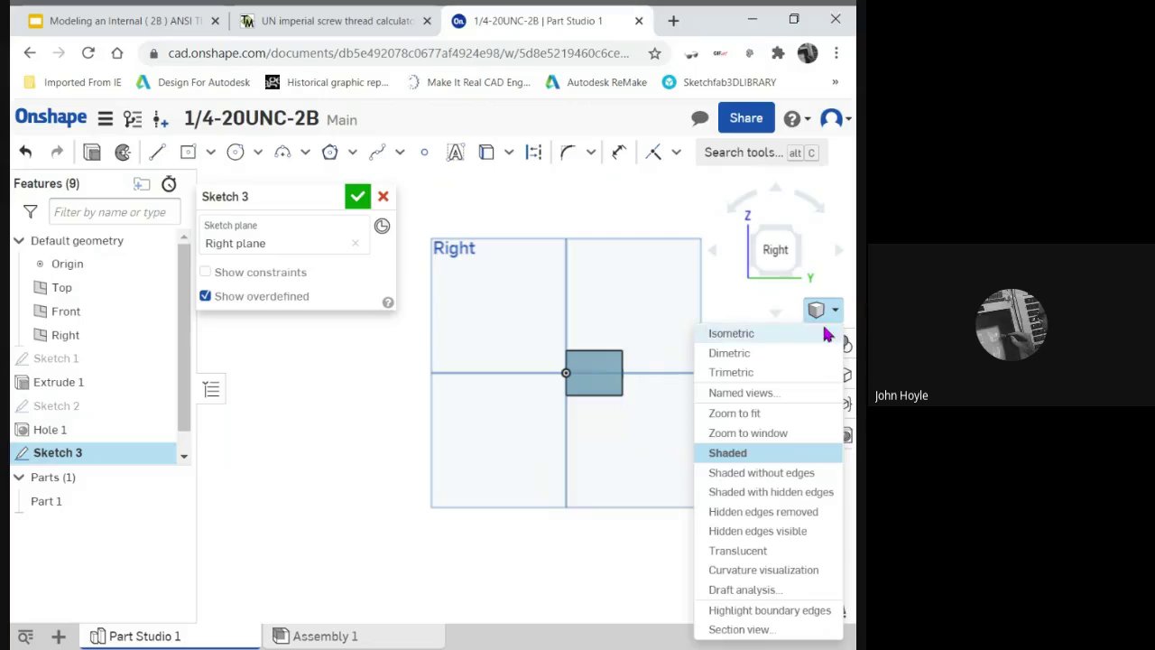
pyautogui.click(737, 550)
pyautogui.scroll(5, 547, 369)
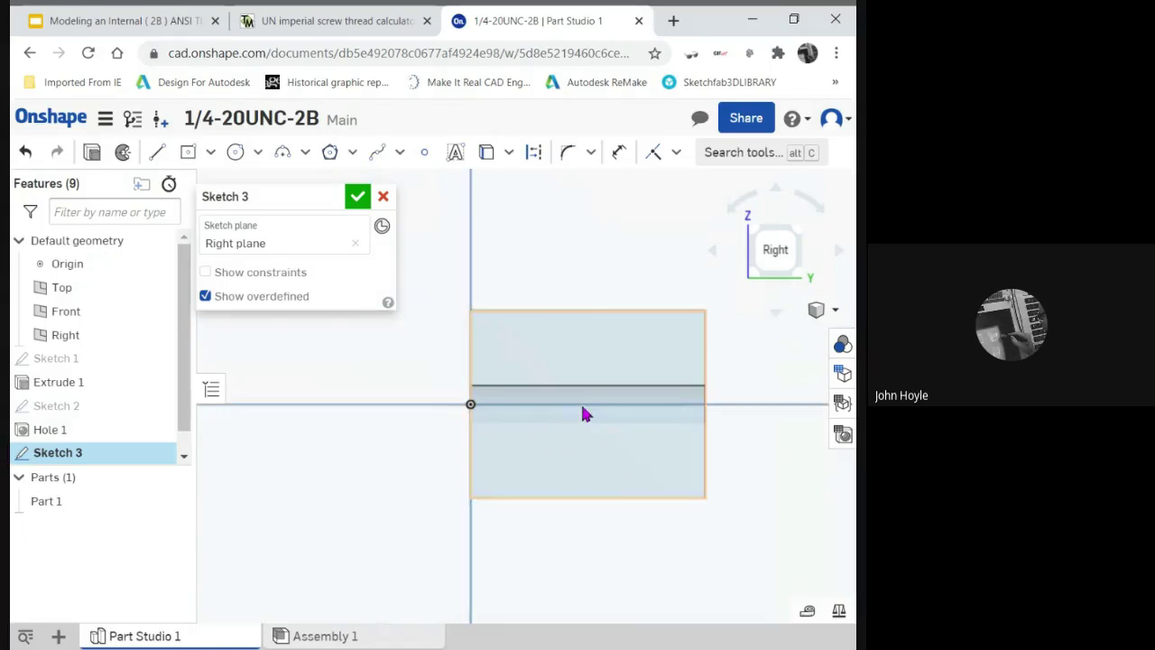
pyautogui.scroll(-2, 544, 311)
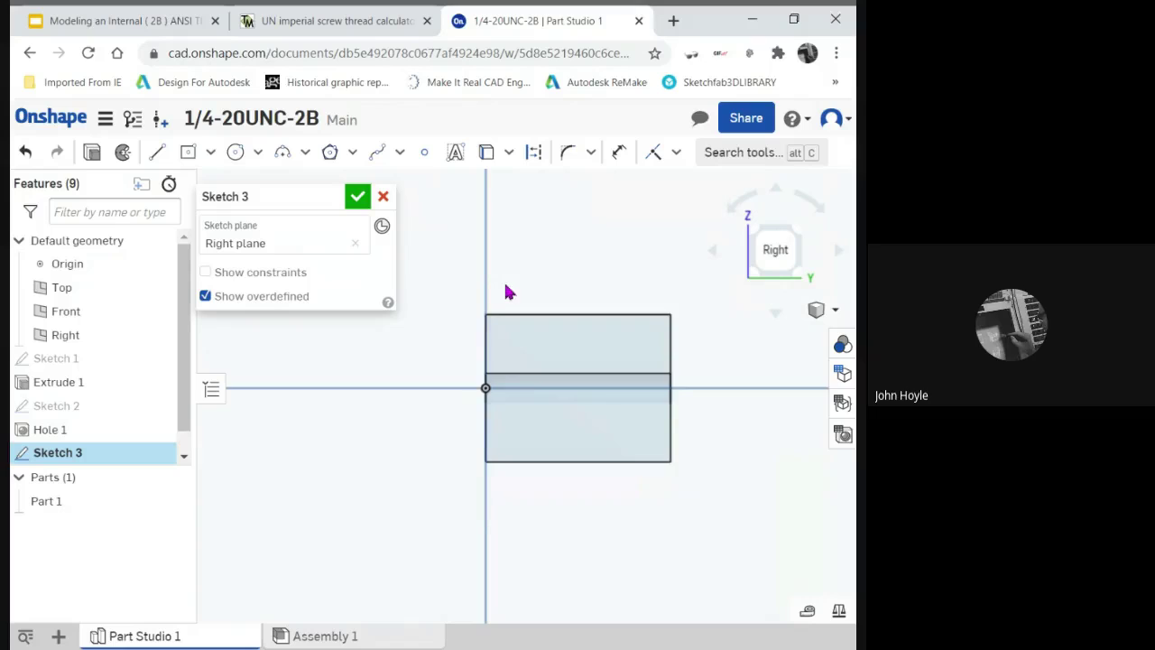
# Draw a closed trapezoid thread profile with lines starting at the sketch origin
pyautogui.moveTo(506, 292); pyautogui.dragTo(511, 349, button='middle')
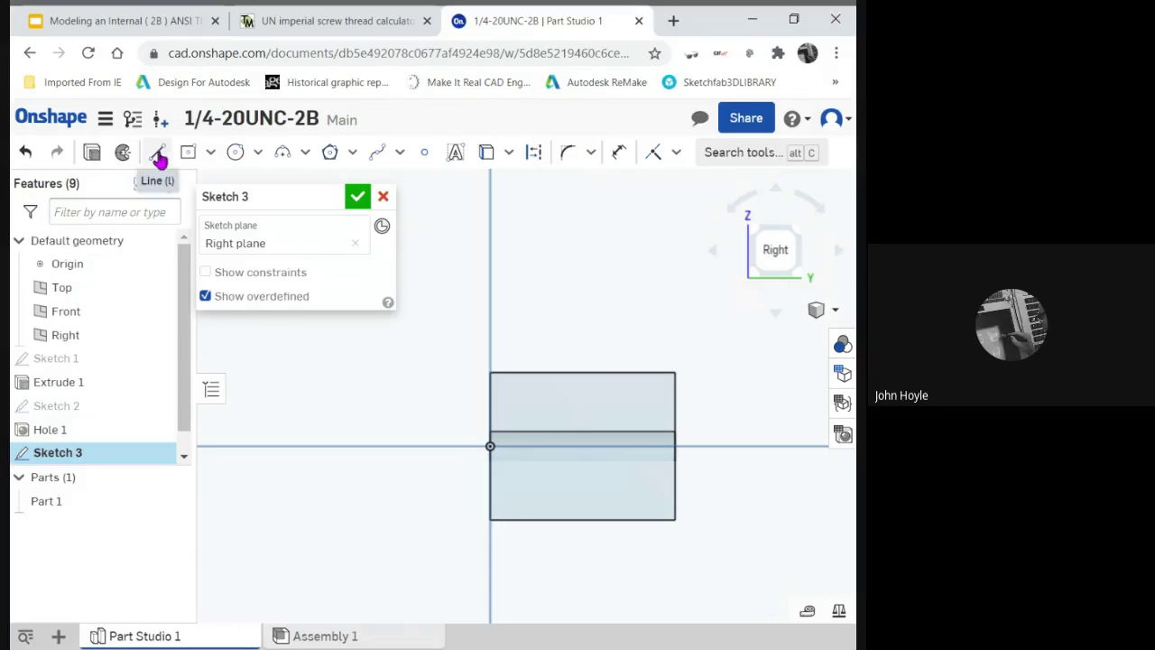
pyautogui.click(158, 155)
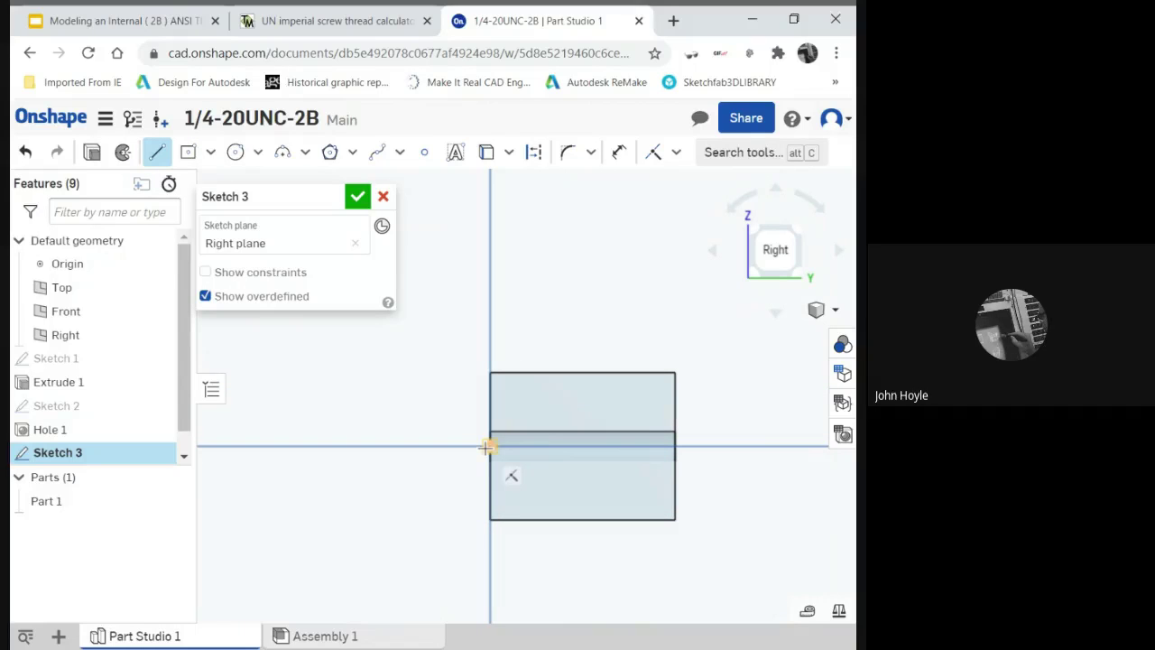
pyautogui.click(488, 445)
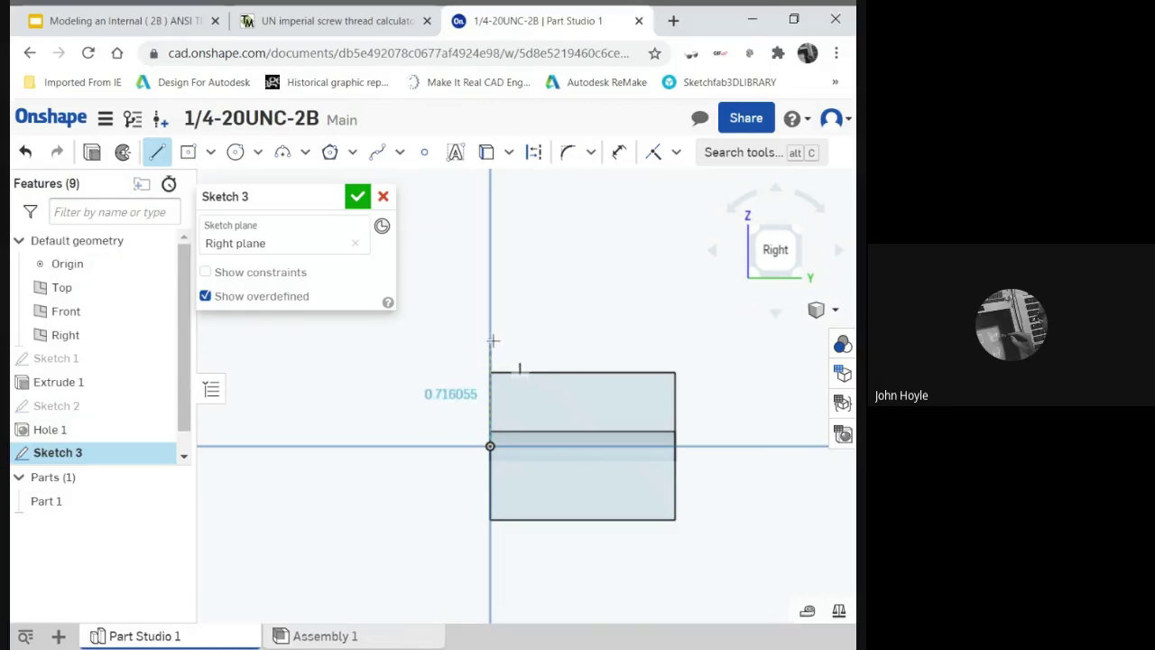
pyautogui.click(490, 351)
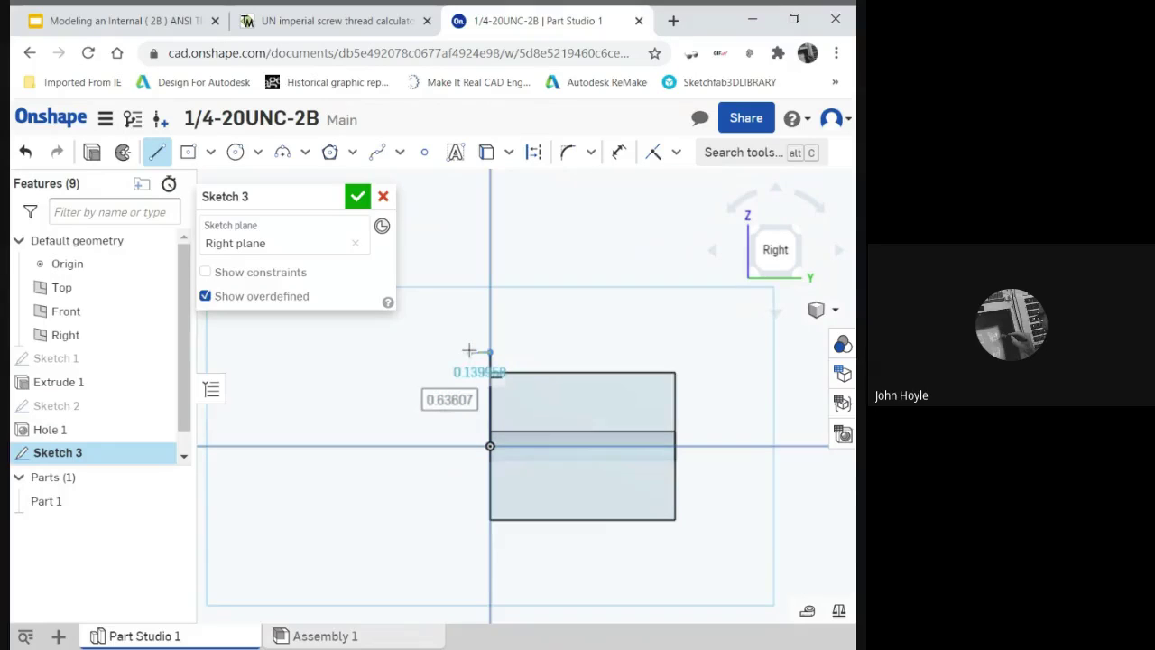
pyautogui.scroll(5, 469, 350)
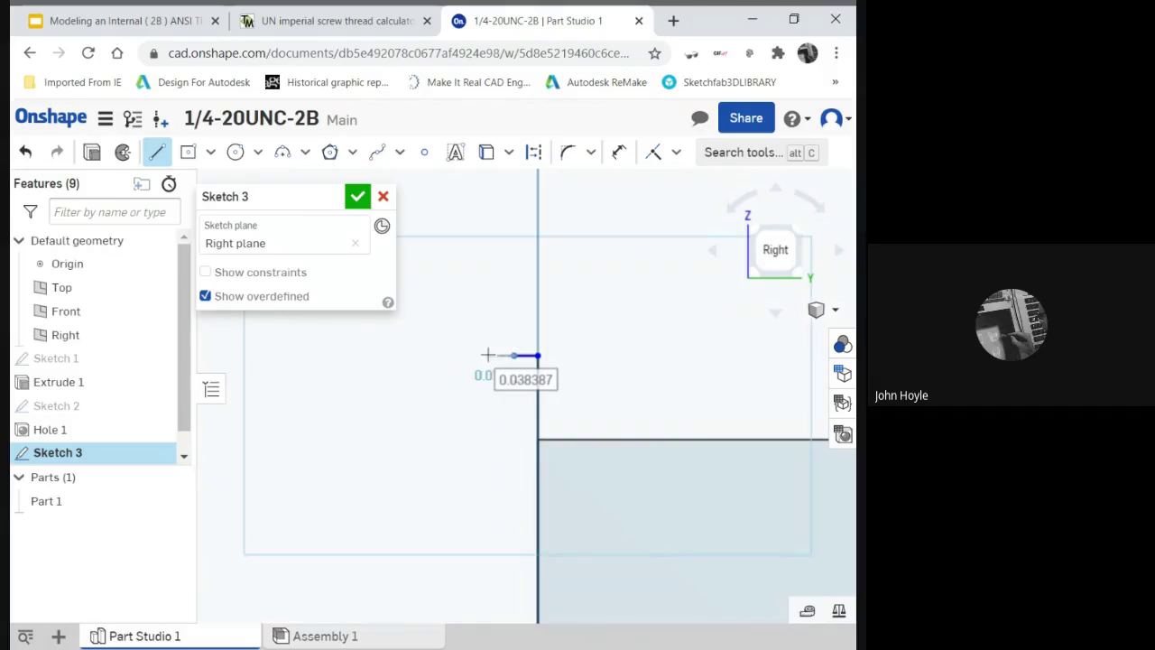
pyautogui.click(480, 356)
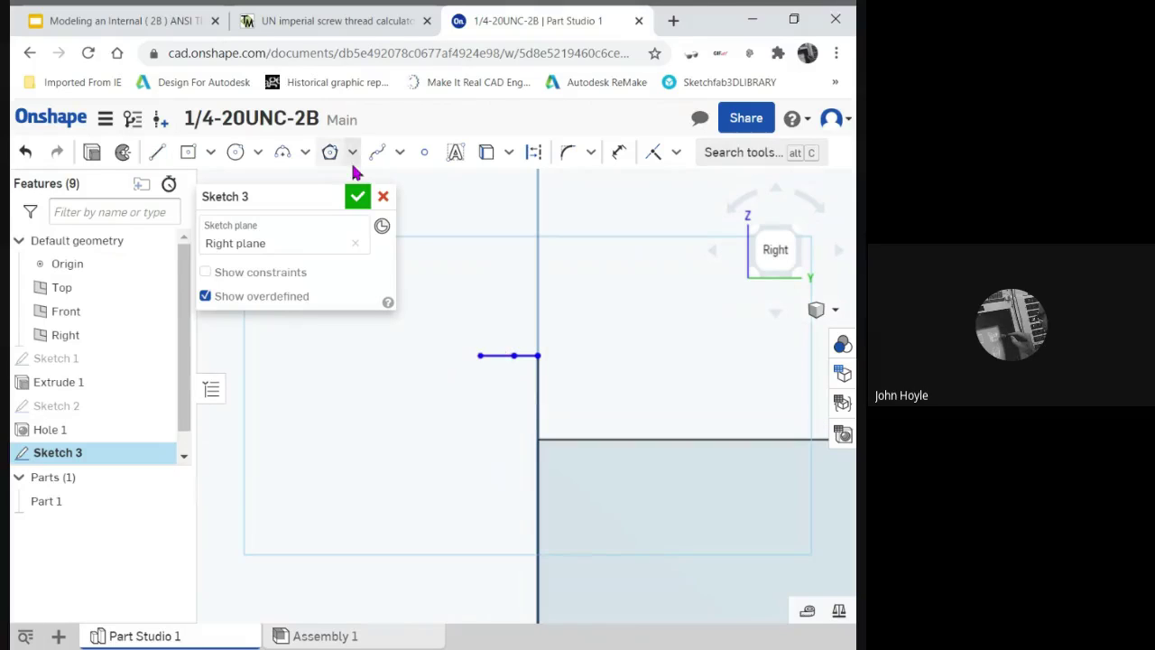
pyautogui.scroll(3, 597, 370)
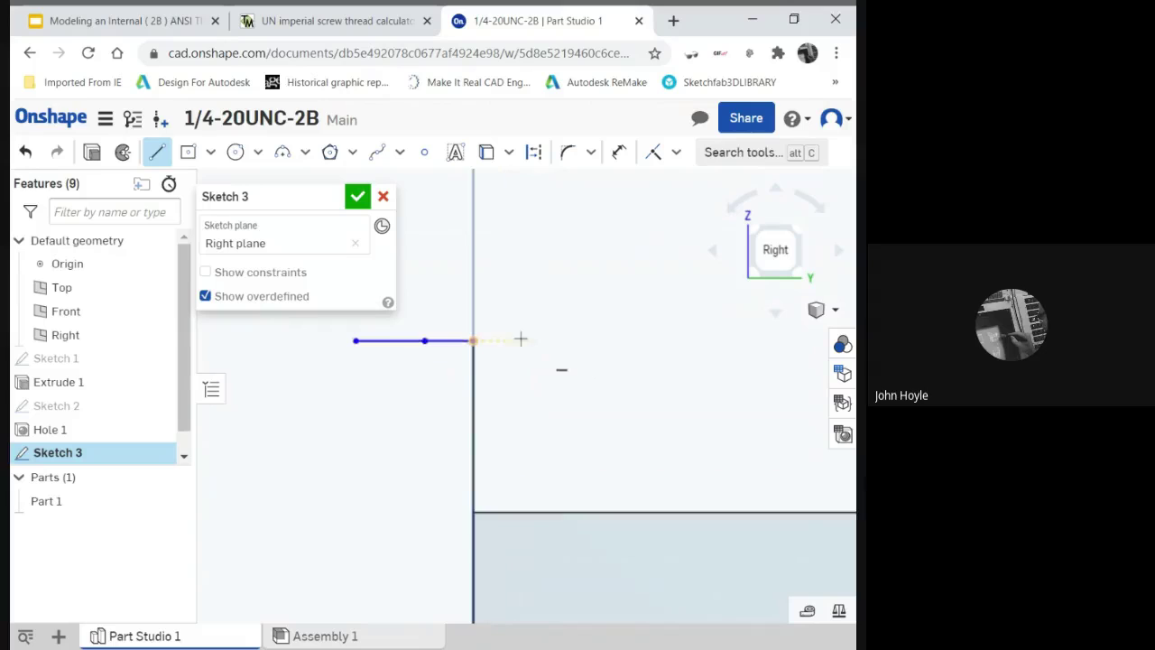
pyautogui.click(424, 341)
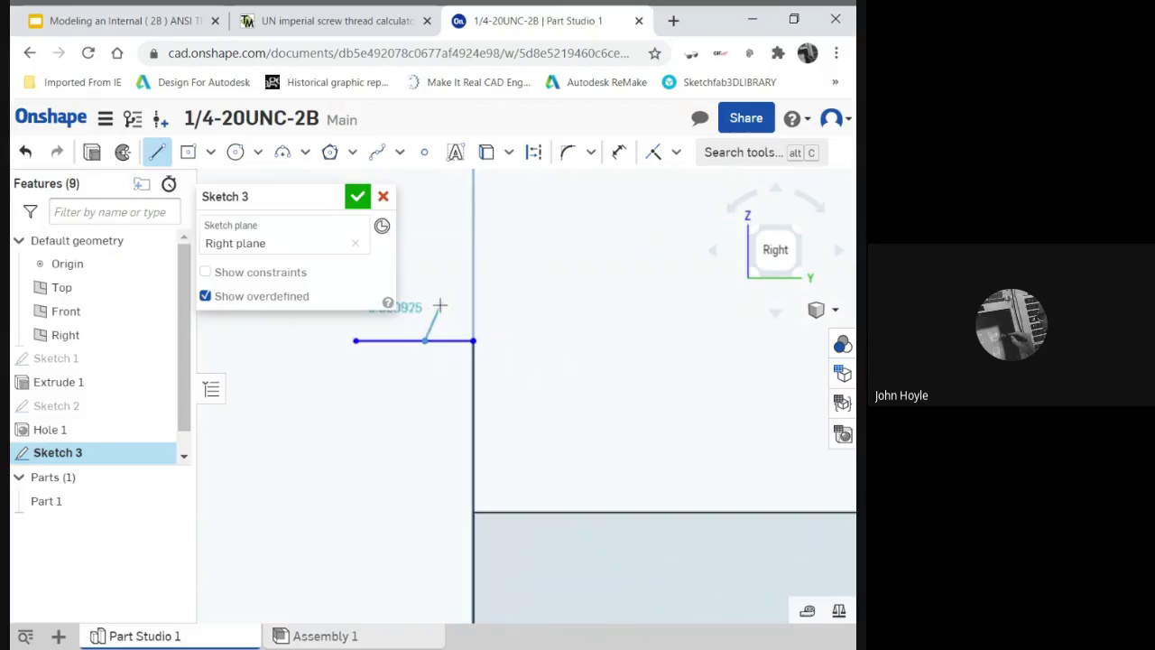
pyautogui.scroll(5, 438, 316)
pyautogui.click(431, 317)
pyautogui.click(488, 317)
pyautogui.click(548, 413)
pyautogui.press('Escape')
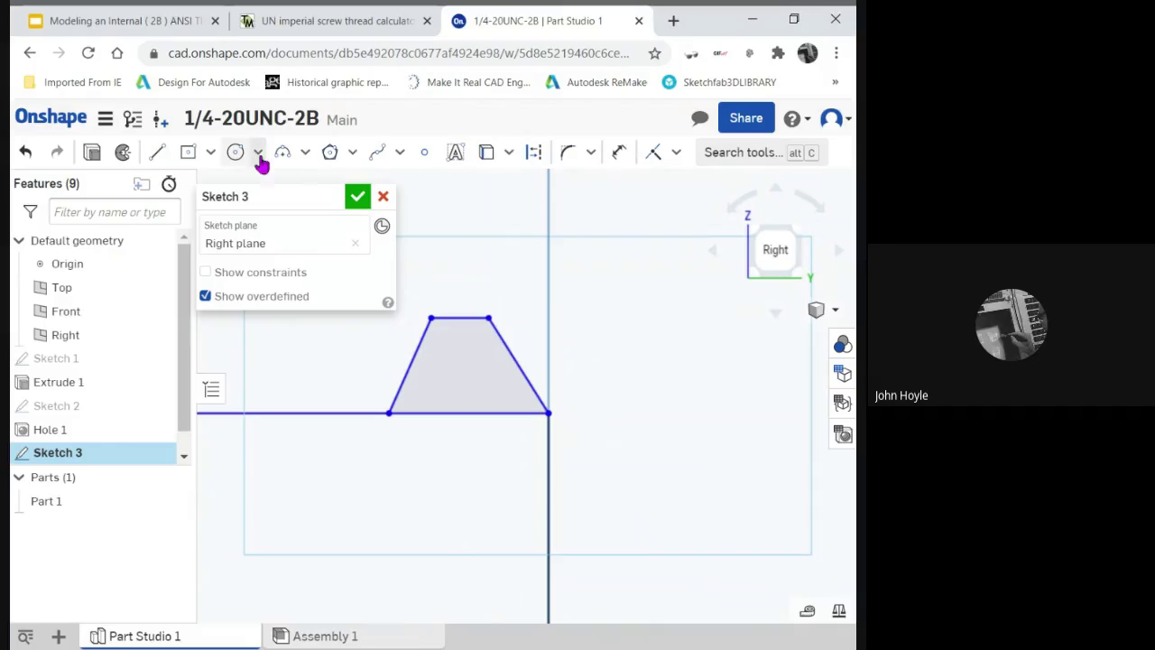
# Constrain the left and right slanted flanks to equal length
pyautogui.click(676, 153)
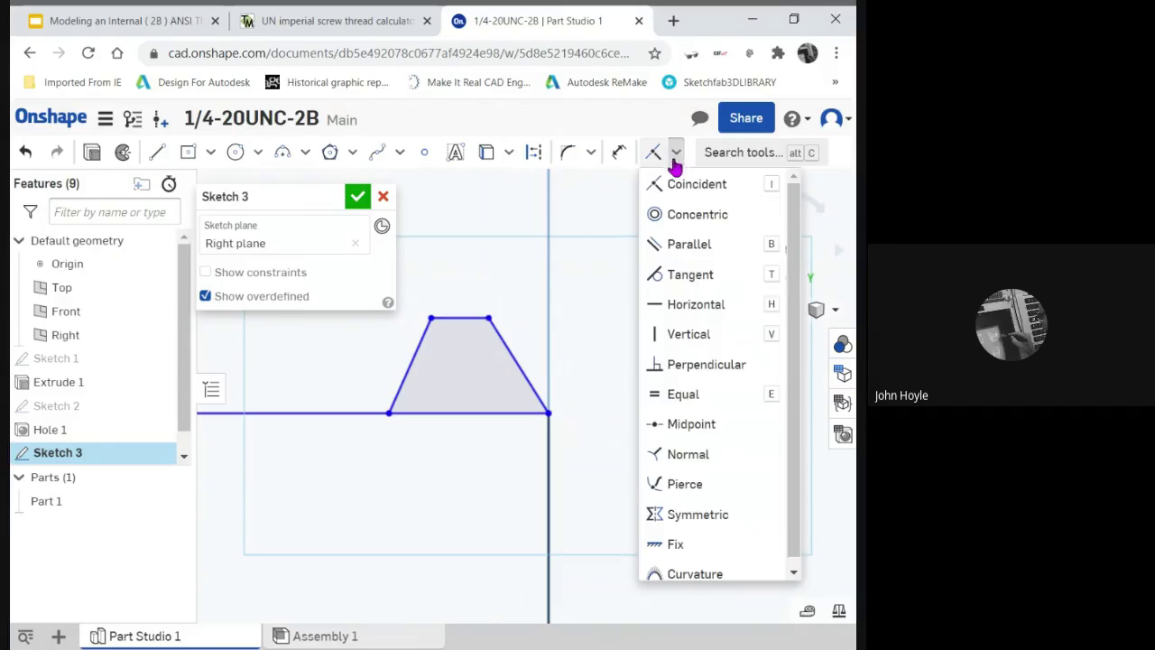
pyautogui.click(683, 397)
pyautogui.click(531, 383)
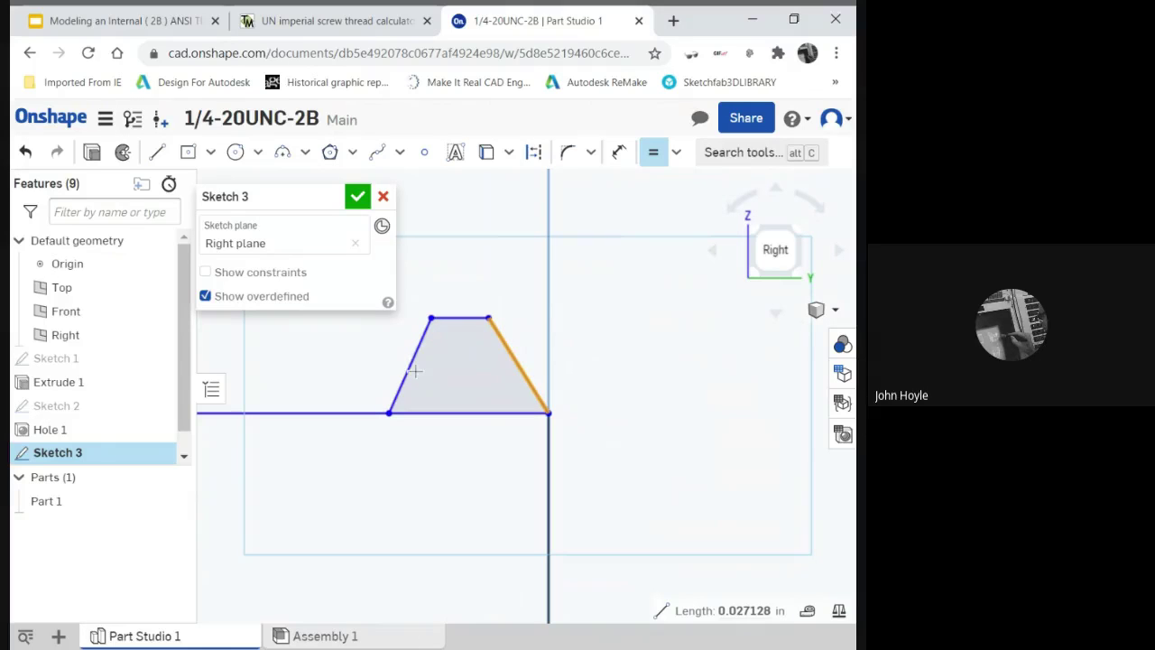
pyautogui.click(413, 371)
pyautogui.scroll(-2, 510, 271)
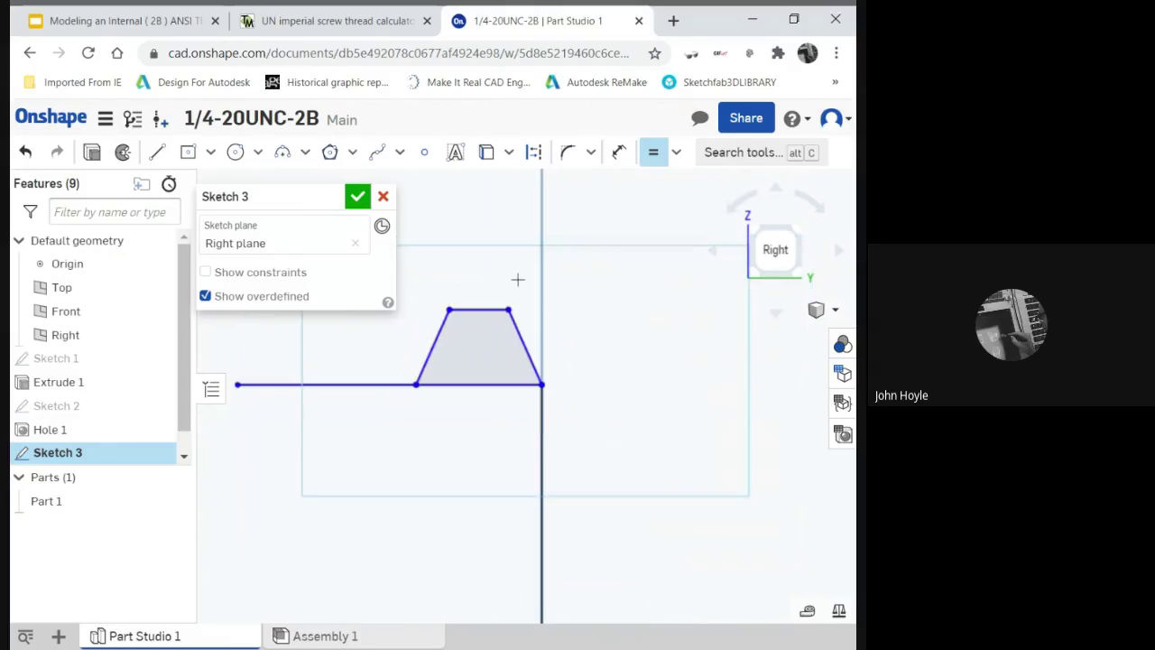
pyautogui.press('Escape')
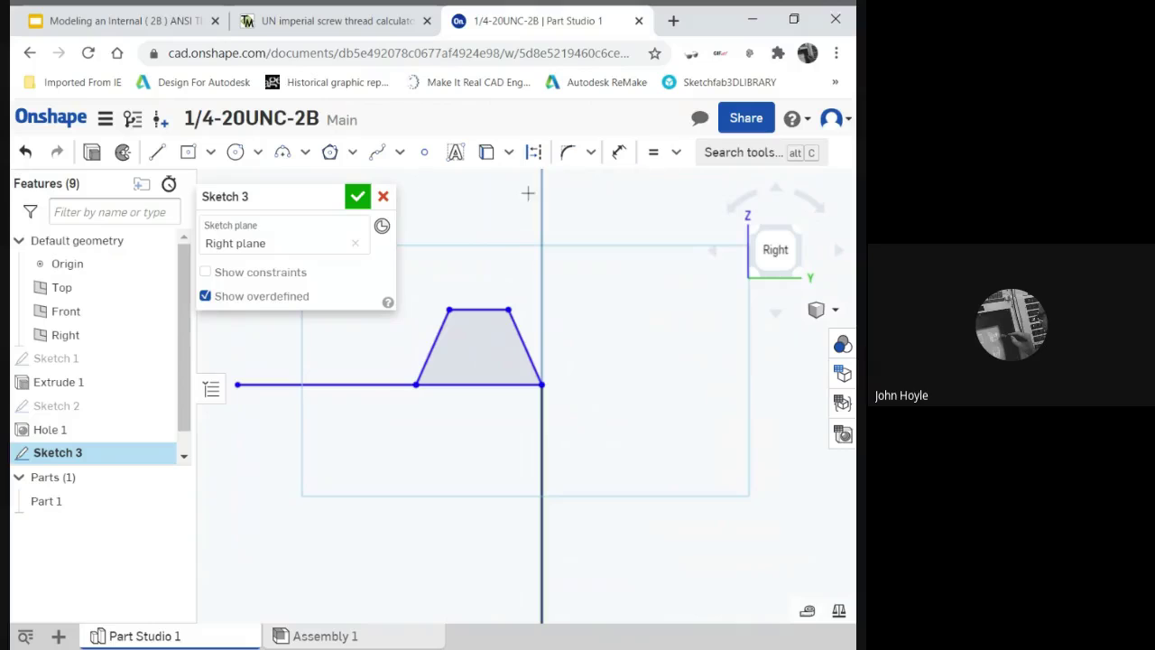
# Dimension the angle between the two flanks to 60°
pyautogui.click(619, 152)
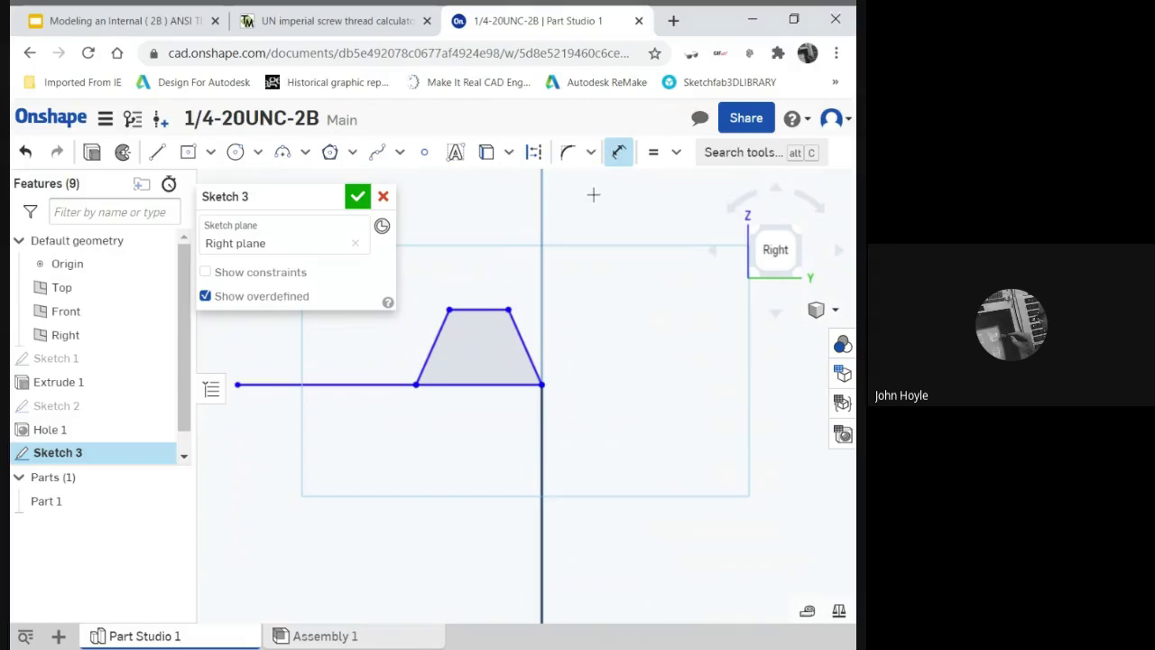
pyautogui.click(424, 366)
pyautogui.click(532, 359)
pyautogui.click(488, 444)
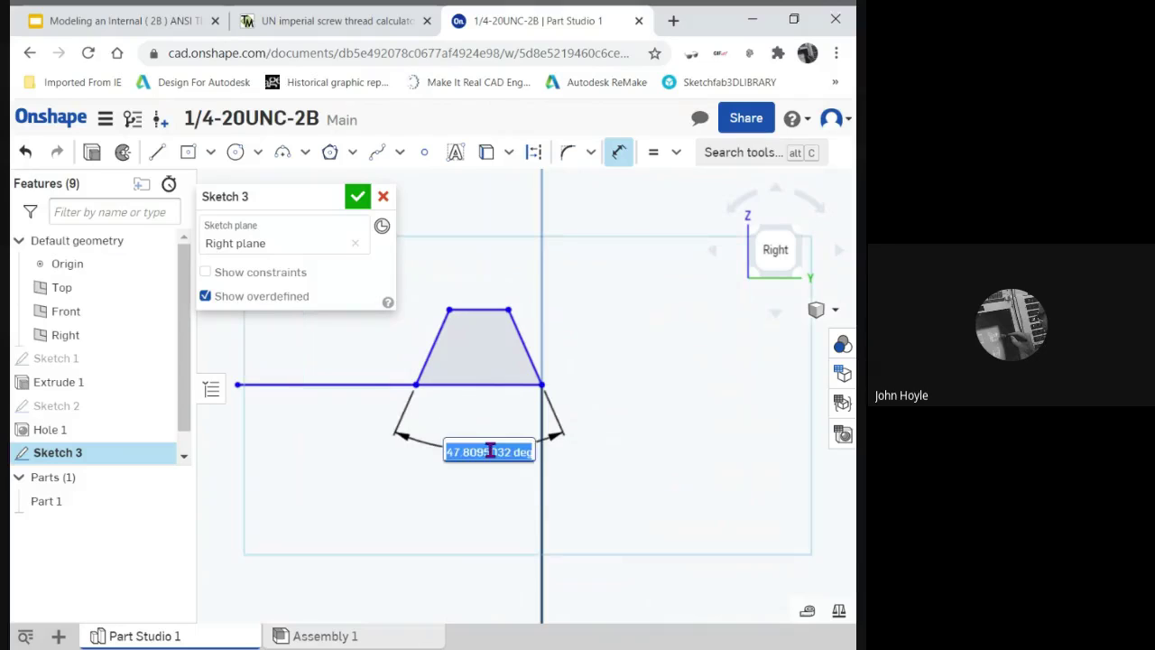
pyautogui.write('60')
pyautogui.press('Return')
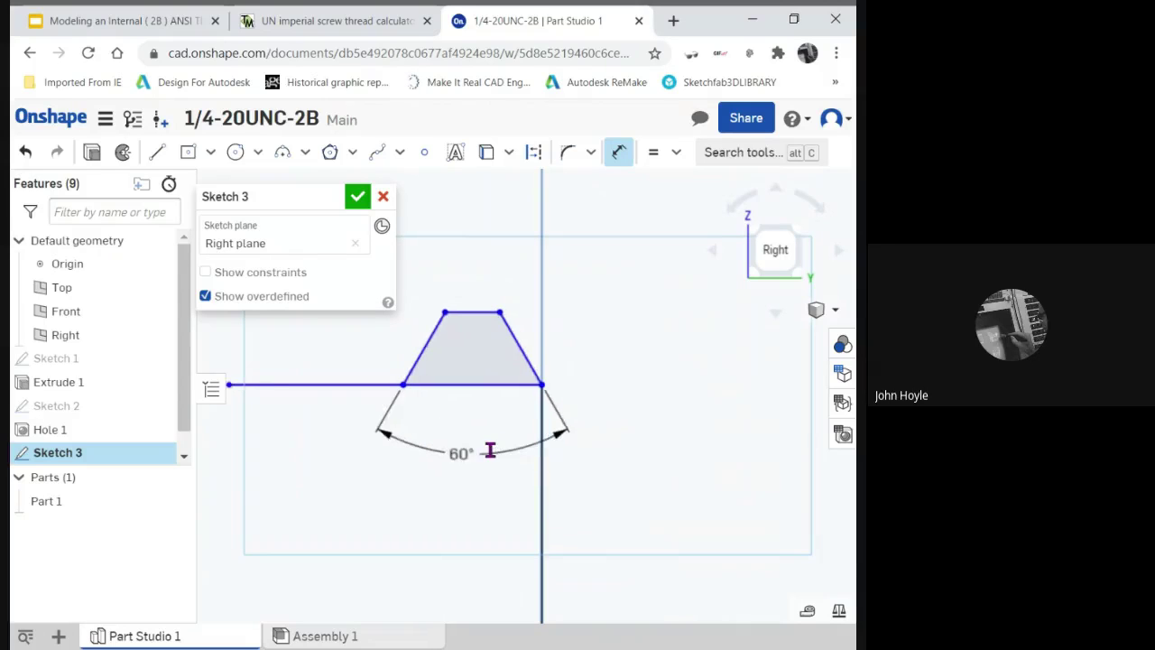
pyautogui.scroll(-3, 518, 257)
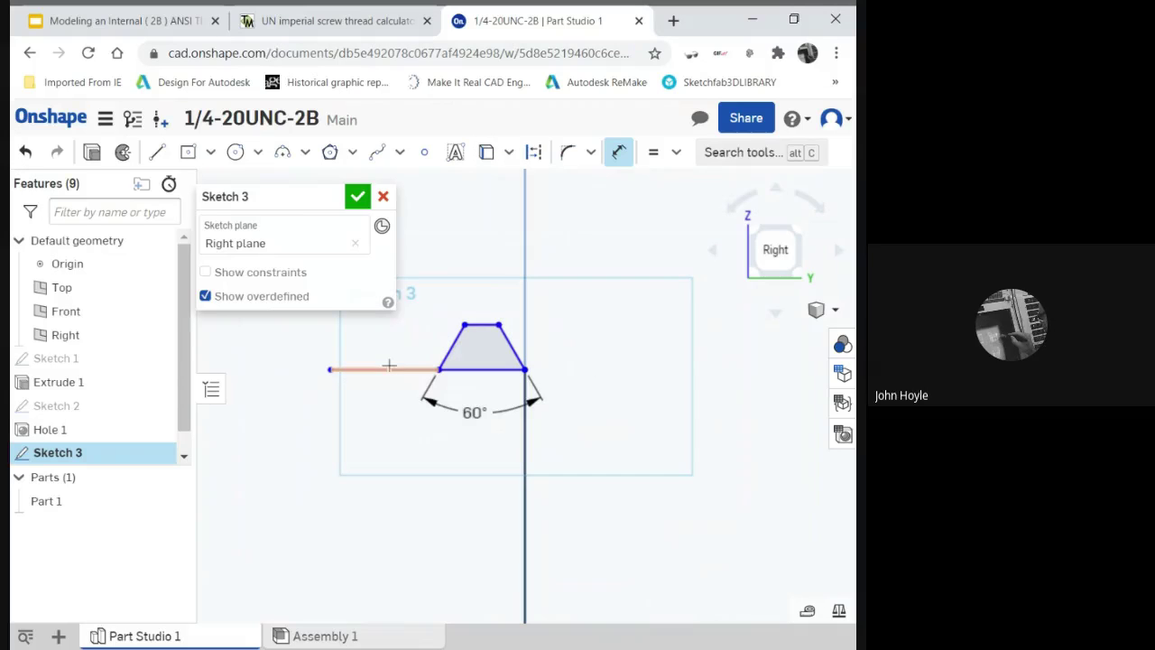
# Copy the V-Shape crest flat values 0.0191 / 0.0097 from the calculator, then return to Onshape
pyautogui.click(341, 27)
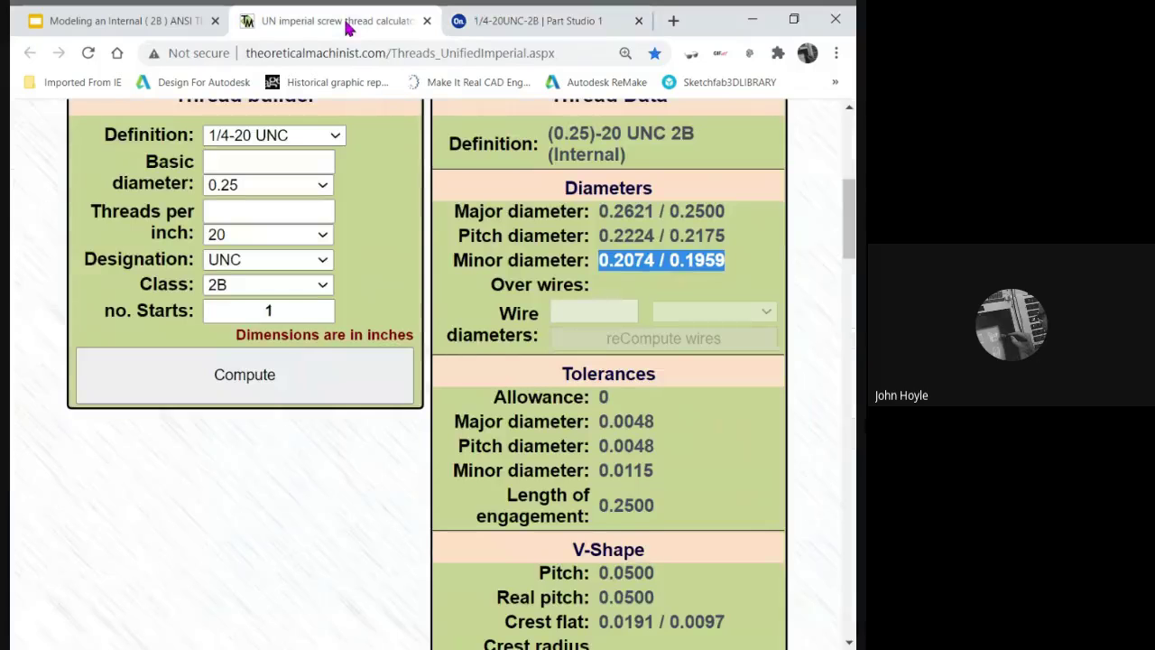
pyautogui.scroll(-3, 668, 392)
pyautogui.scroll(-10, 558, 180)
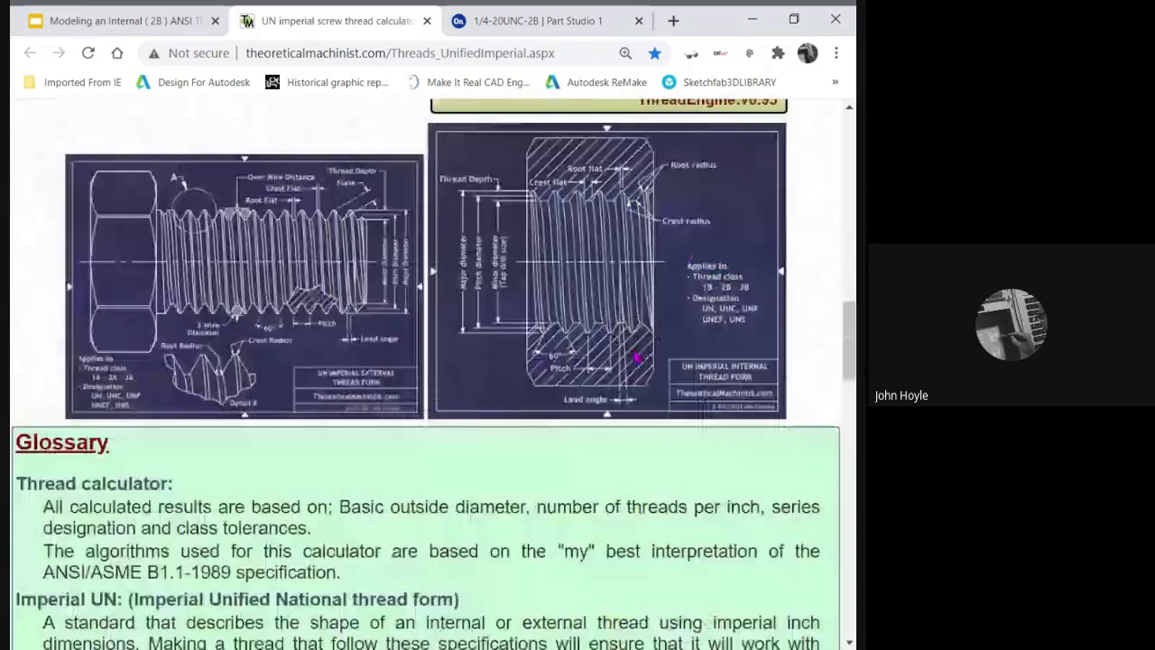
pyautogui.scroll(3, 633, 393)
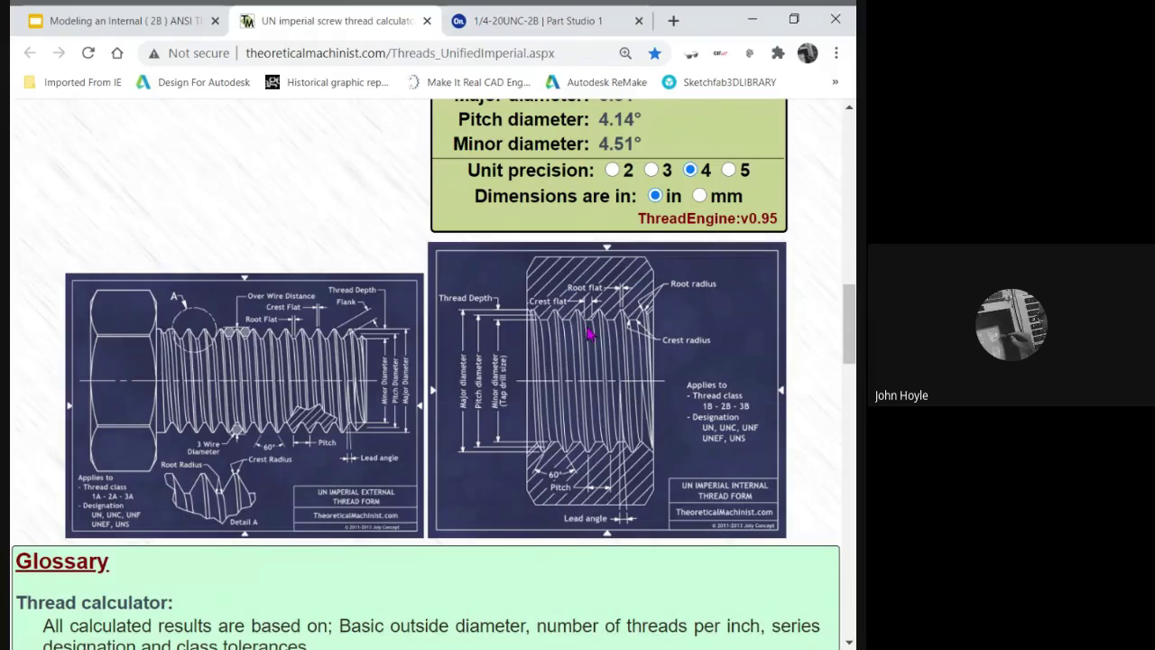
pyautogui.scroll(2, 720, 330)
pyautogui.scroll(4, 719, 331)
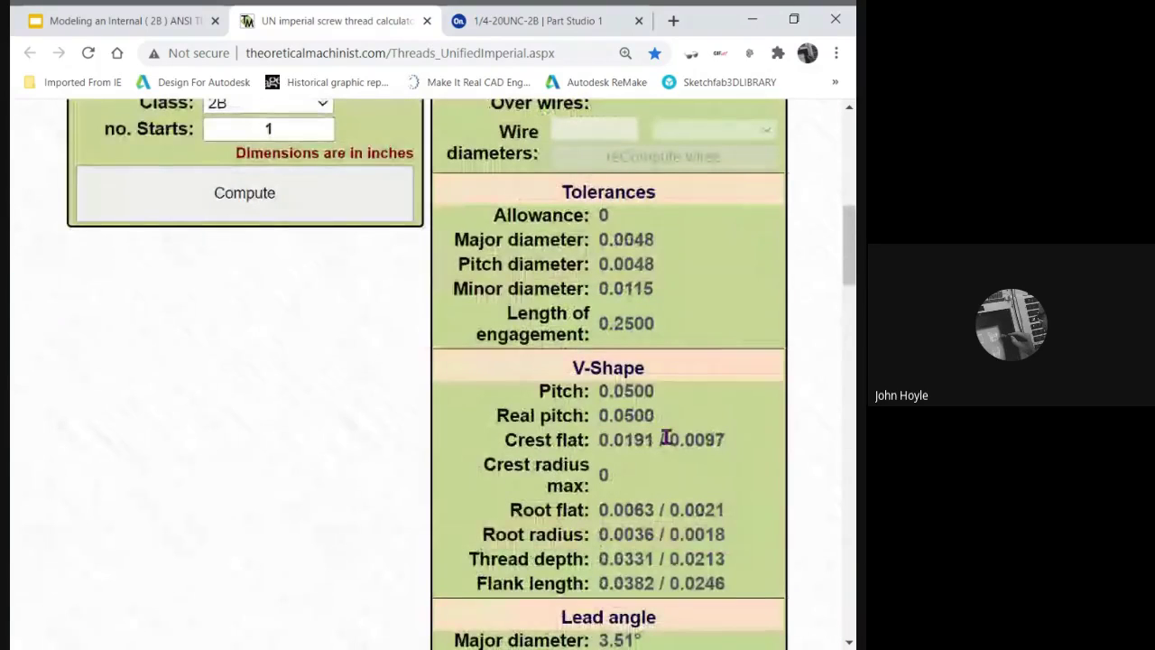
pyautogui.moveTo(726, 439); pyautogui.dragTo(600, 439)
pyautogui.hotkey('ctrl', 'c')
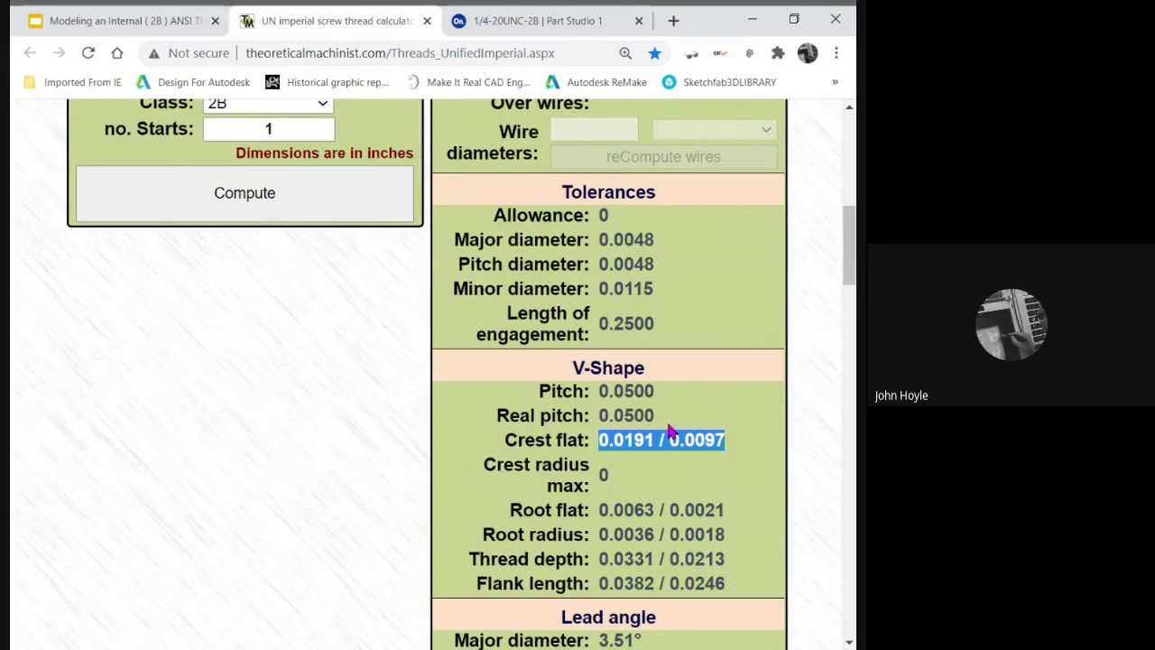
pyautogui.click(561, 22)
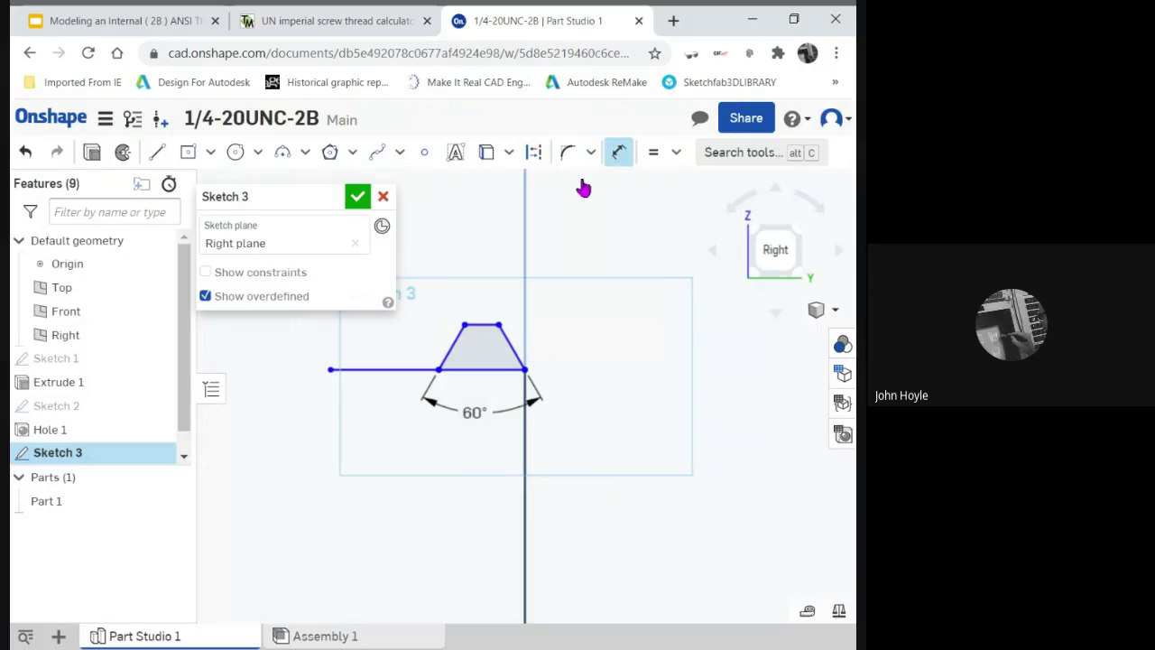
# Dimension the base line to the trapezoid as the averaged crest flat values, 0.053187 in
pyautogui.click(377, 373)
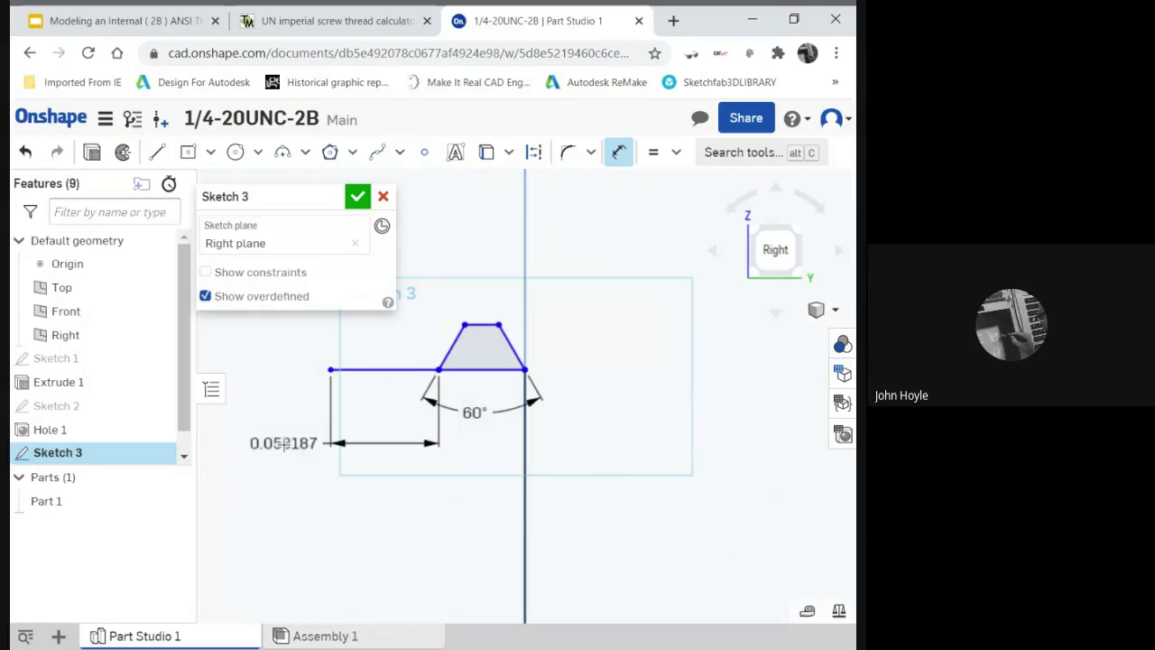
pyautogui.click(311, 446)
pyautogui.hotkey('ctrl', 'v')
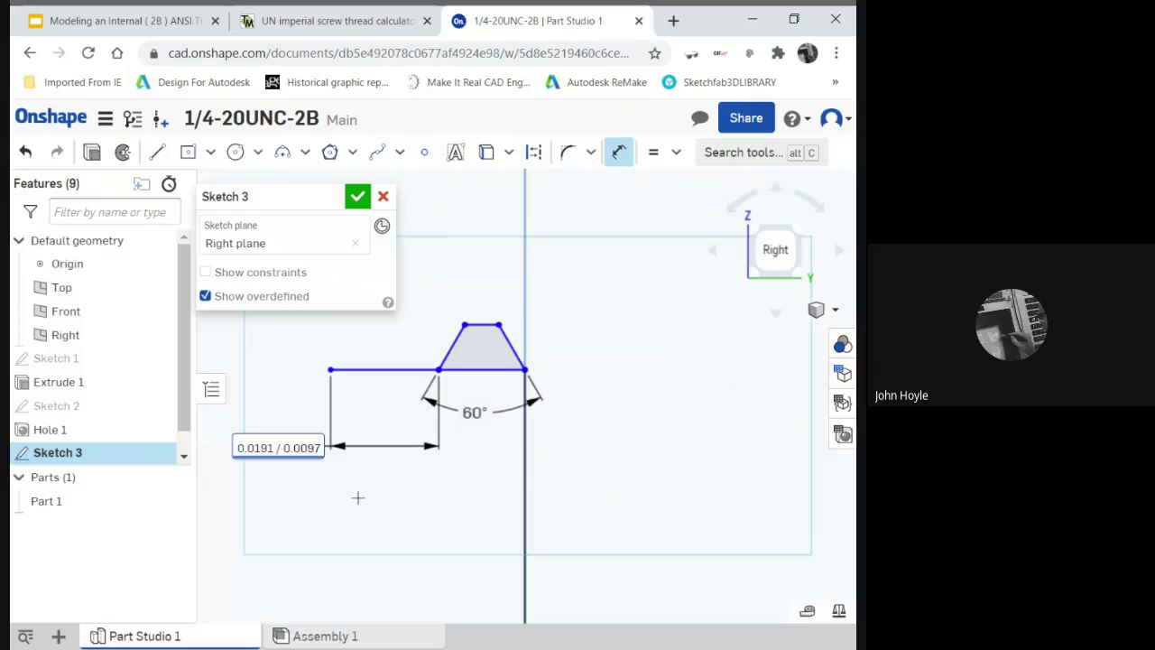
pyautogui.press('Home')
pyautogui.write('(')
pyautogui.press('BackSpace')
pyautogui.press('BackSpace')
pyautogui.write('+')
pyautogui.press('End')
pyautogui.write(')/2')
pyautogui.press('Return')
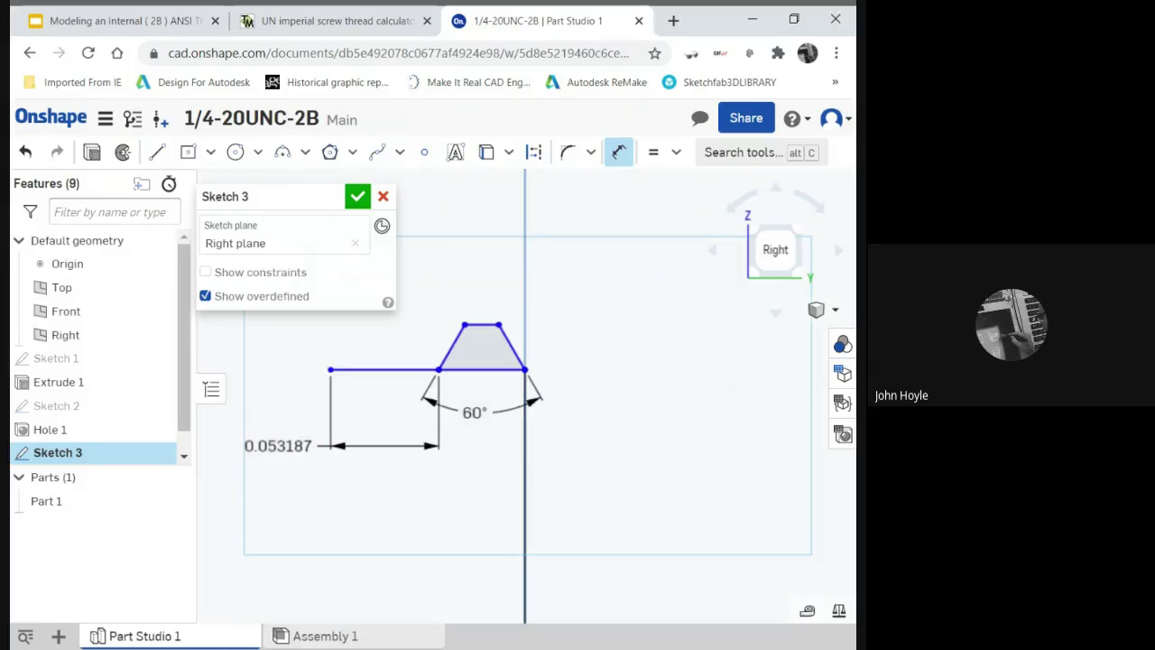
pyautogui.scroll(5, 407, 507)
pyautogui.scroll(-5, 406, 507)
pyautogui.scroll(5, 446, 528)
pyautogui.scroll(3, 577, 505)
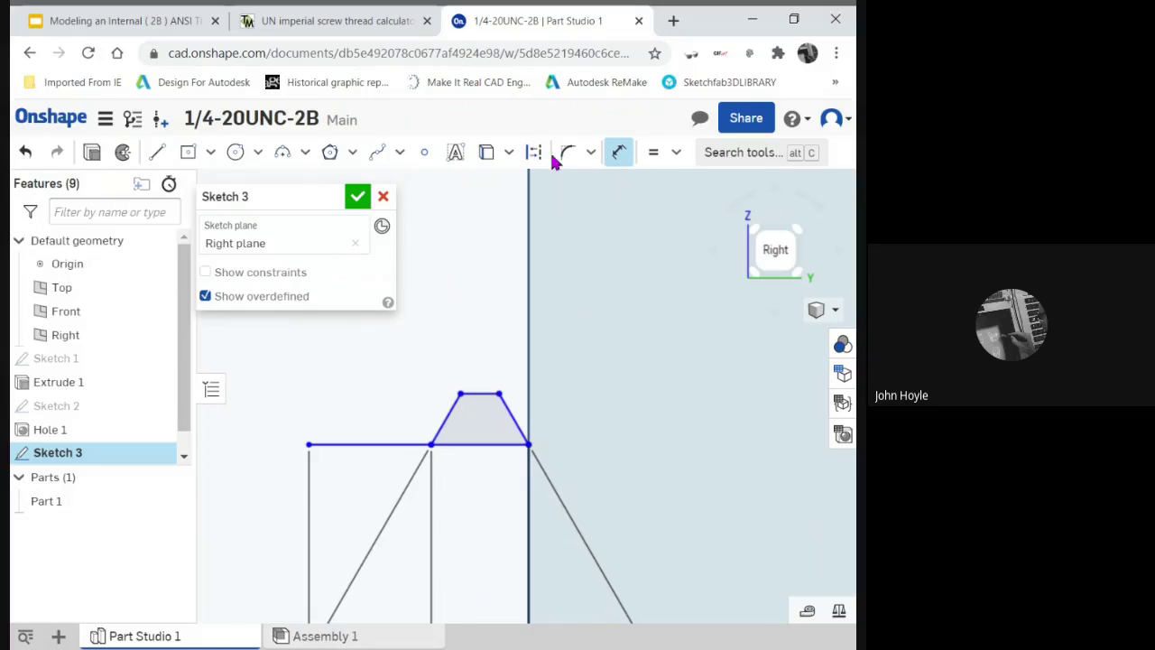
# Place a height dimension on the profile and copy the calculator's 0.0331 / 0.0213 thread depths
pyautogui.click(480, 394)
pyautogui.click(476, 443)
pyautogui.click(599, 332)
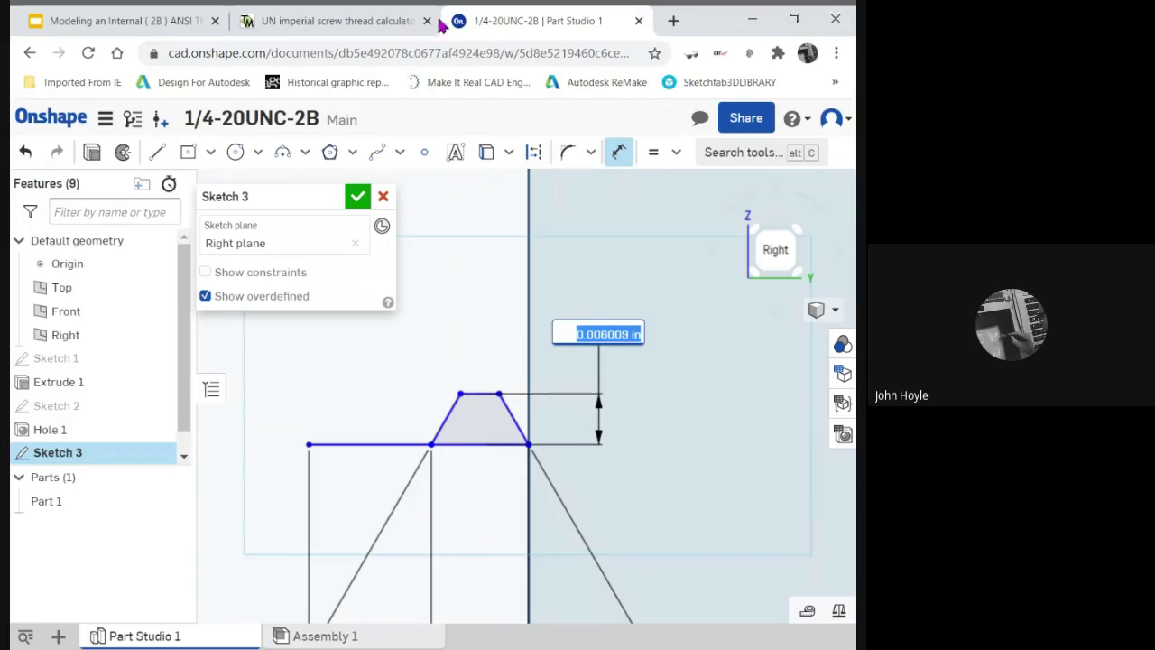
pyautogui.click(359, 22)
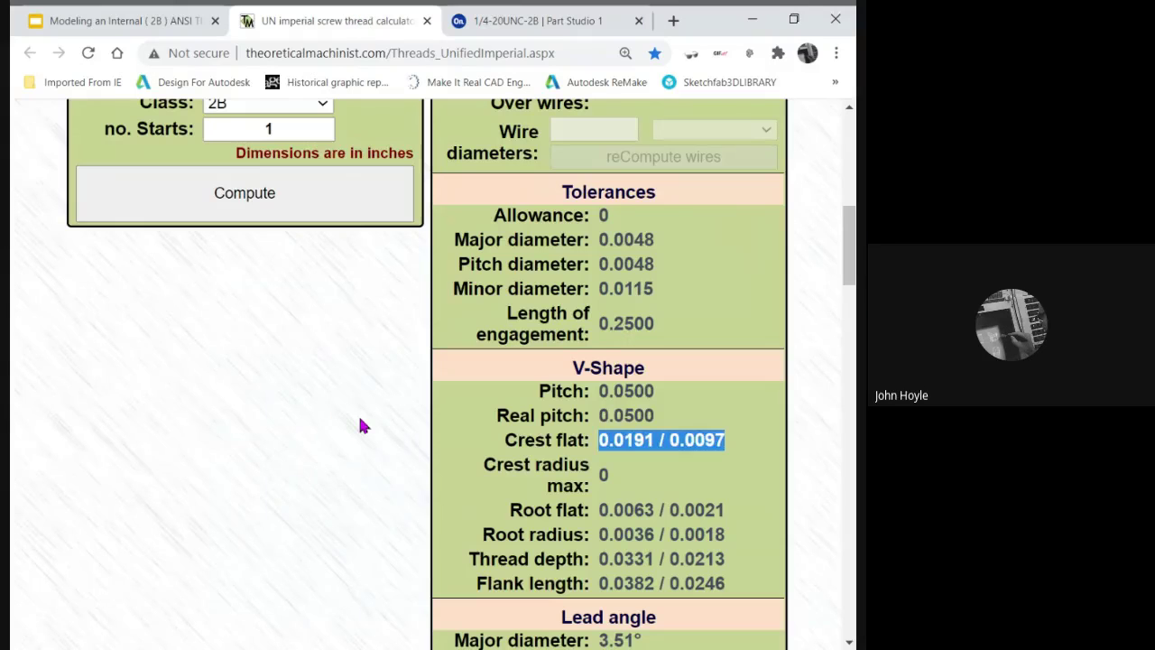
pyautogui.scroll(-1, 683, 466)
pyautogui.moveTo(727, 467); pyautogui.dragTo(597, 477)
pyautogui.hotkey('ctrl', 'c')
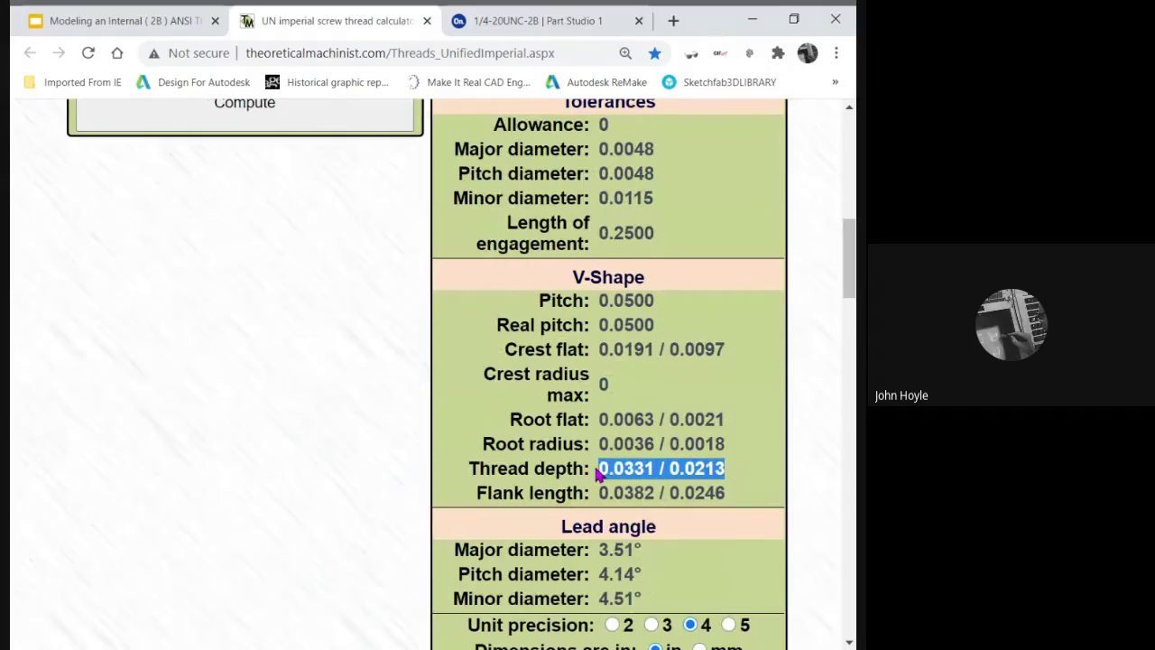
pyautogui.click(487, 21)
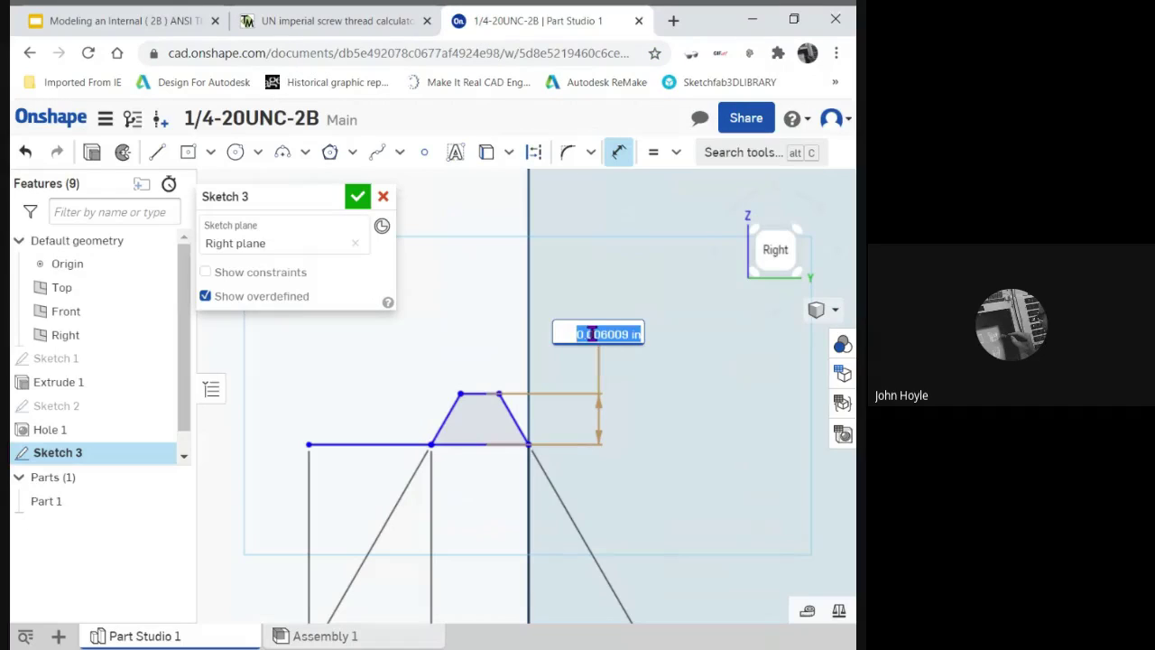
# Enter (0.0331+0.0213)/2 so the profile height becomes 0.0272 in
pyautogui.hotkey('ctrl', 'v')
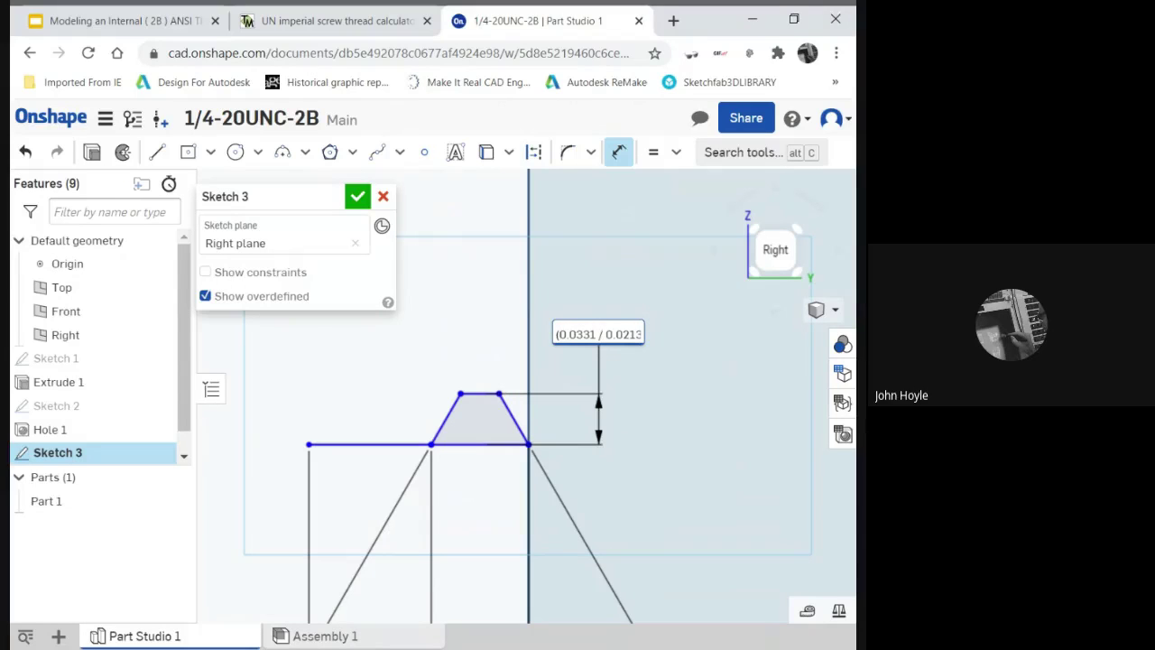
pyautogui.press('BackSpace')
pyautogui.press('BackSpace')
pyautogui.write('+')
pyautogui.press('End')
pyautogui.write(')/2')
pyautogui.press('Return')
pyautogui.scroll(5, 615, 339)
pyautogui.scroll(-2, 615, 339)
pyautogui.scroll(-2, 614, 338)
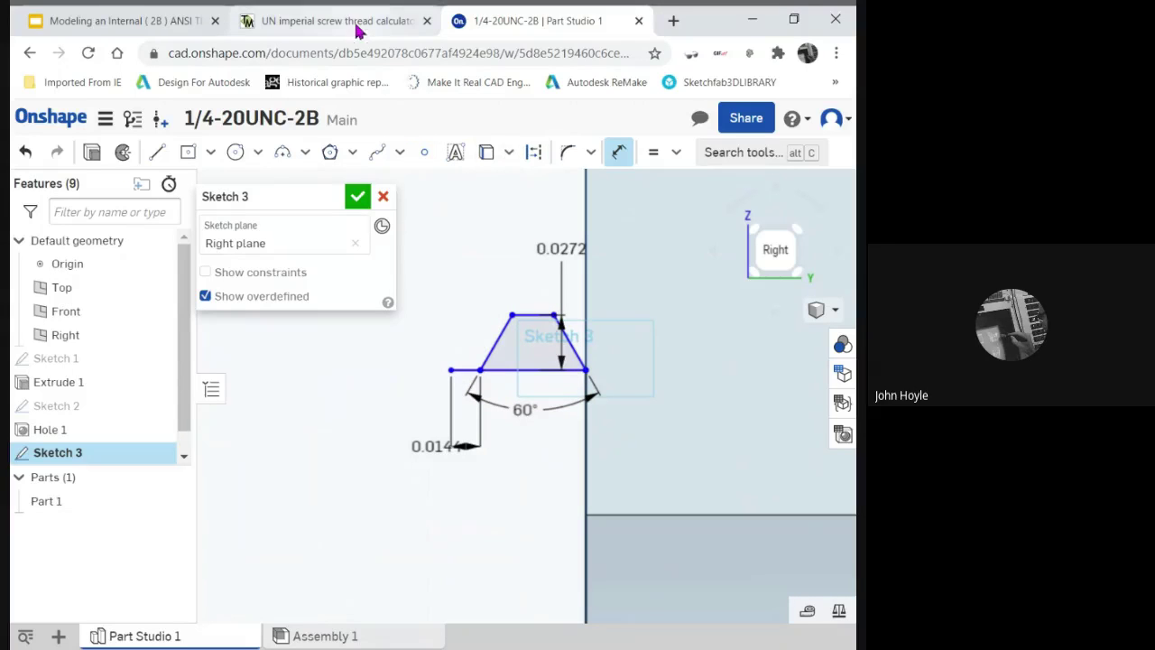
# Go to slide 5 on sketching the internal thread form, with its thread data table
pyautogui.click(167, 22)
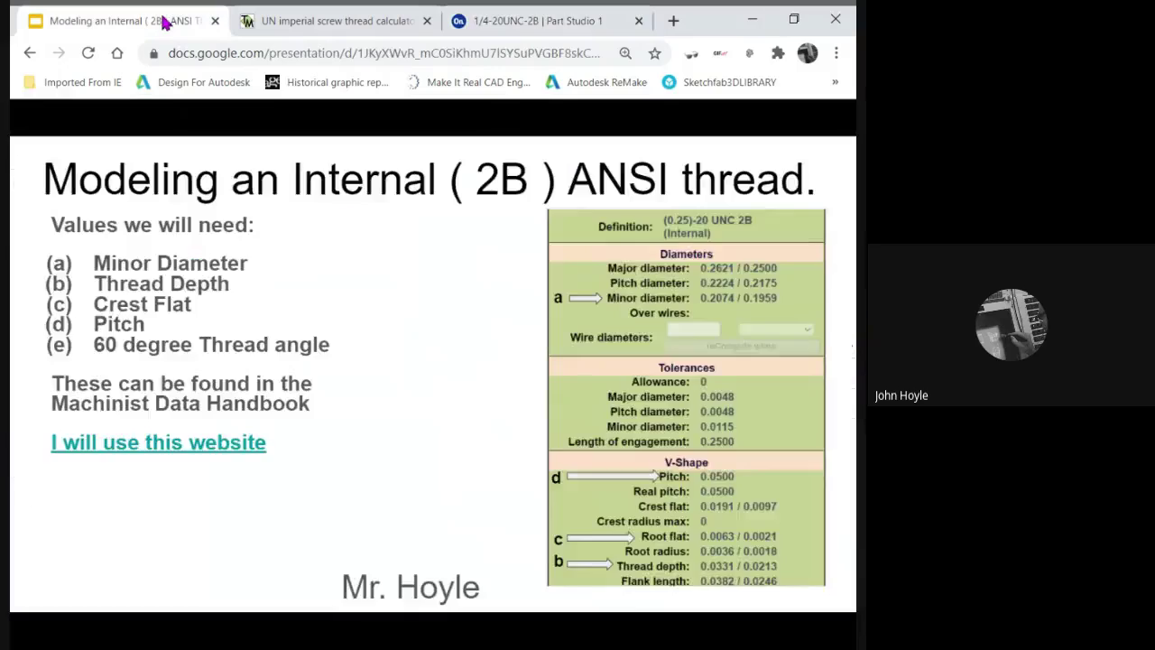
pyautogui.press('Right')
pyautogui.press('Left')
pyautogui.press('Left')
pyautogui.press('Right')
pyautogui.press('Right')
pyautogui.press('Right')
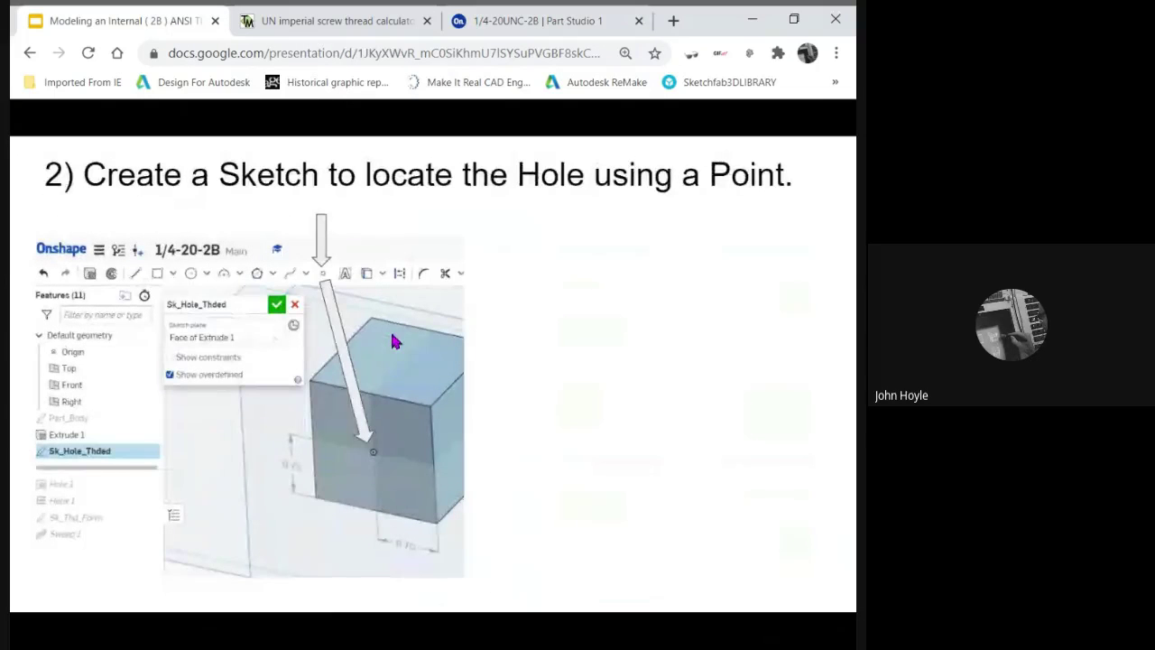
pyautogui.press('Right')
pyautogui.press('Right')
pyautogui.press('Right')
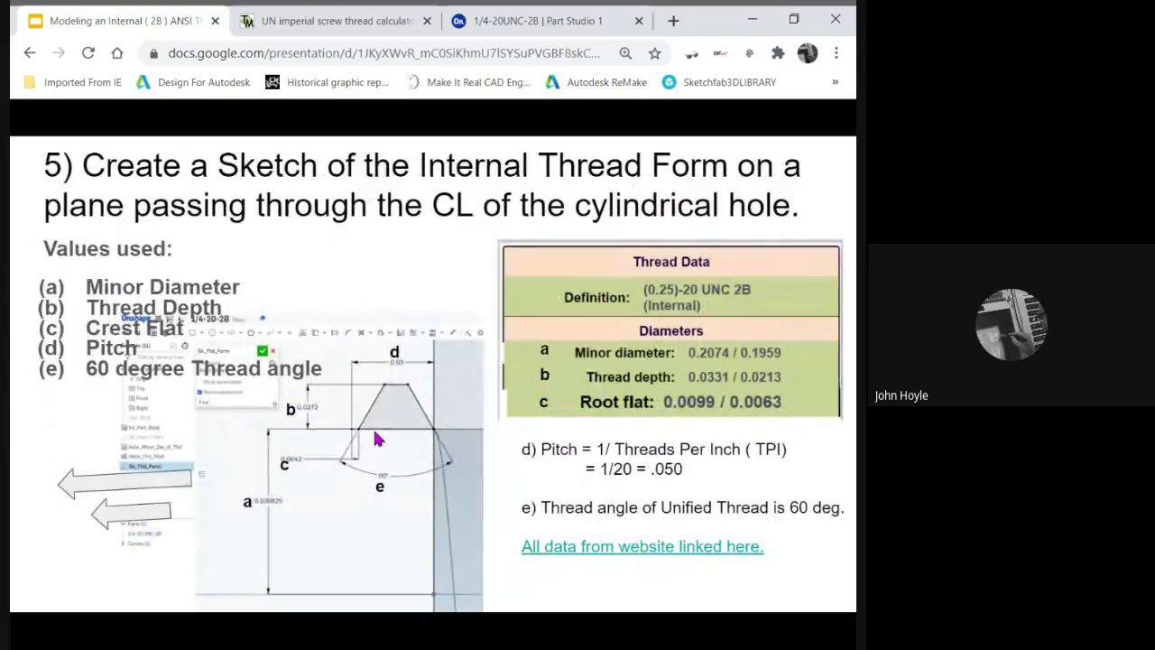
# Dimension the thread profile's width as 1/20, giving 0.05 in
pyautogui.click(475, 27)
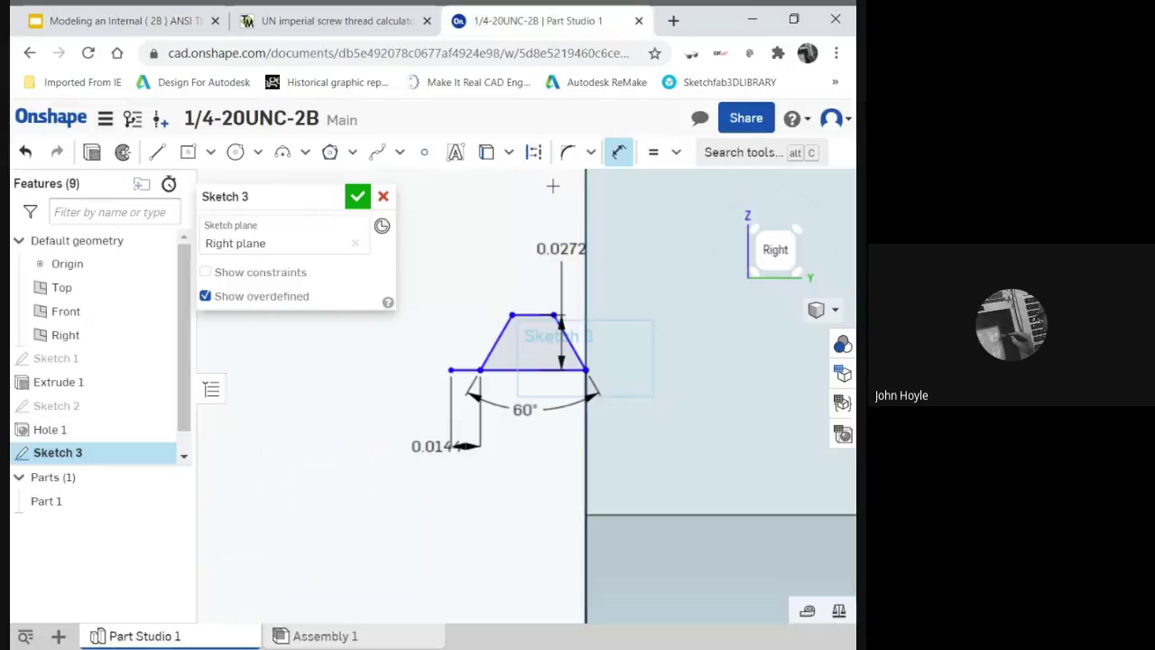
pyautogui.click(585, 369)
pyautogui.click(450, 370)
pyautogui.click(523, 214)
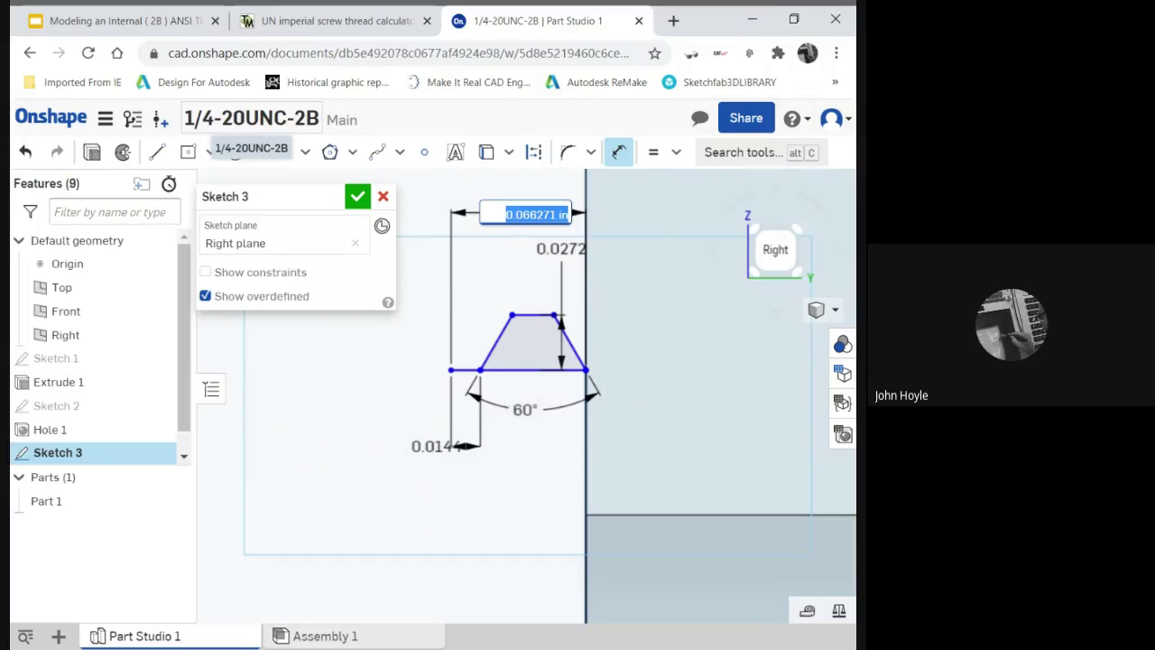
pyautogui.write('1/20')
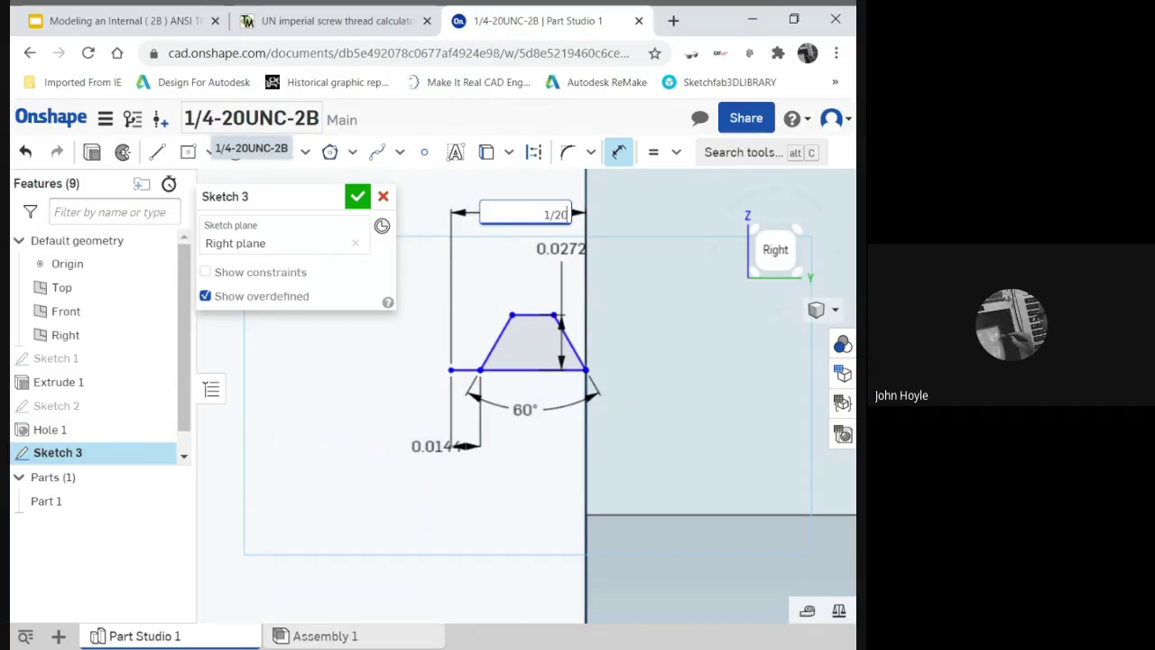
pyautogui.press('Return')
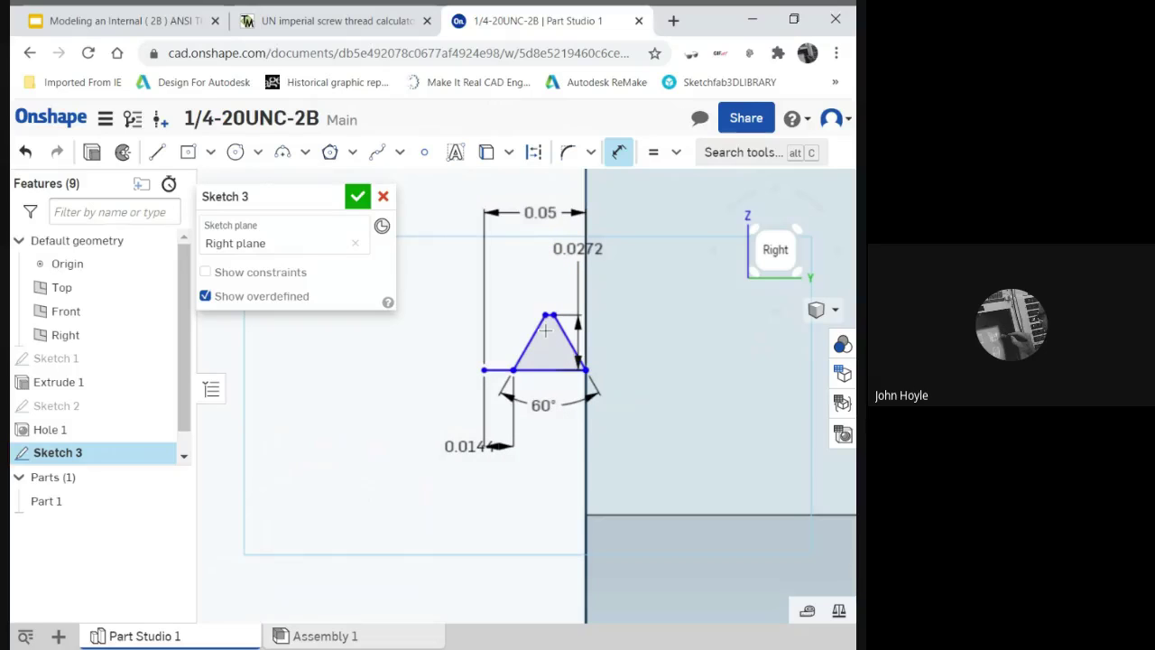
pyautogui.scroll(-1, 554, 387)
pyautogui.scroll(-2, 541, 400)
pyautogui.scroll(2, 545, 428)
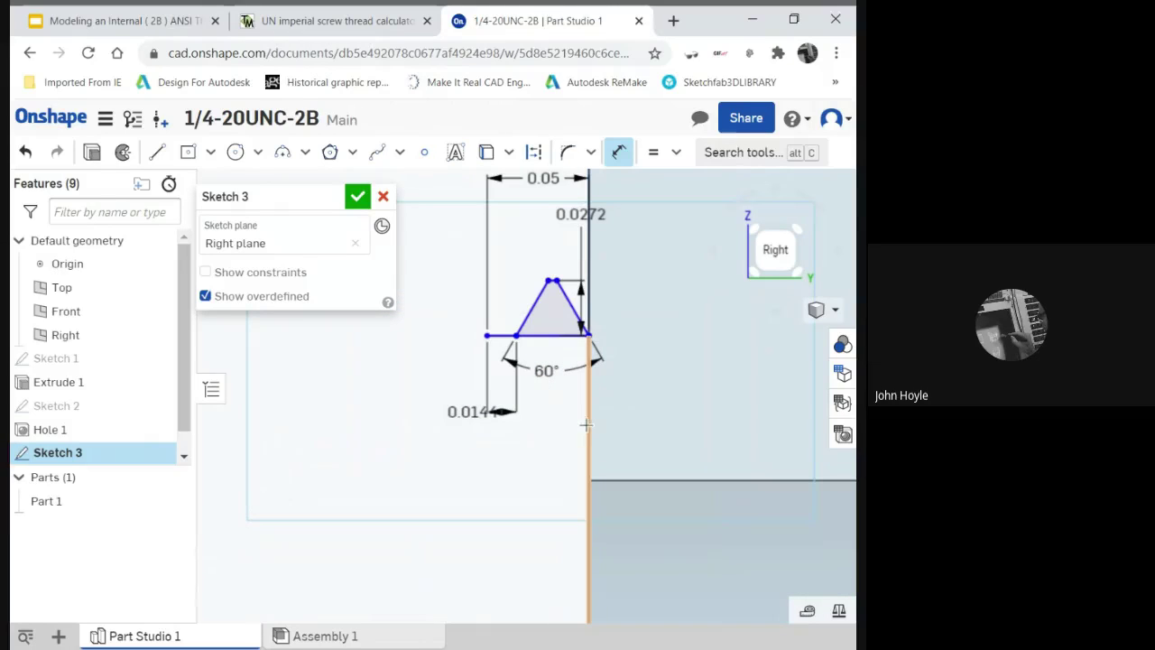
# Copy the Minor diameter range 0.2074 / 0.1959 from the thread calculator
pyautogui.click(354, 20)
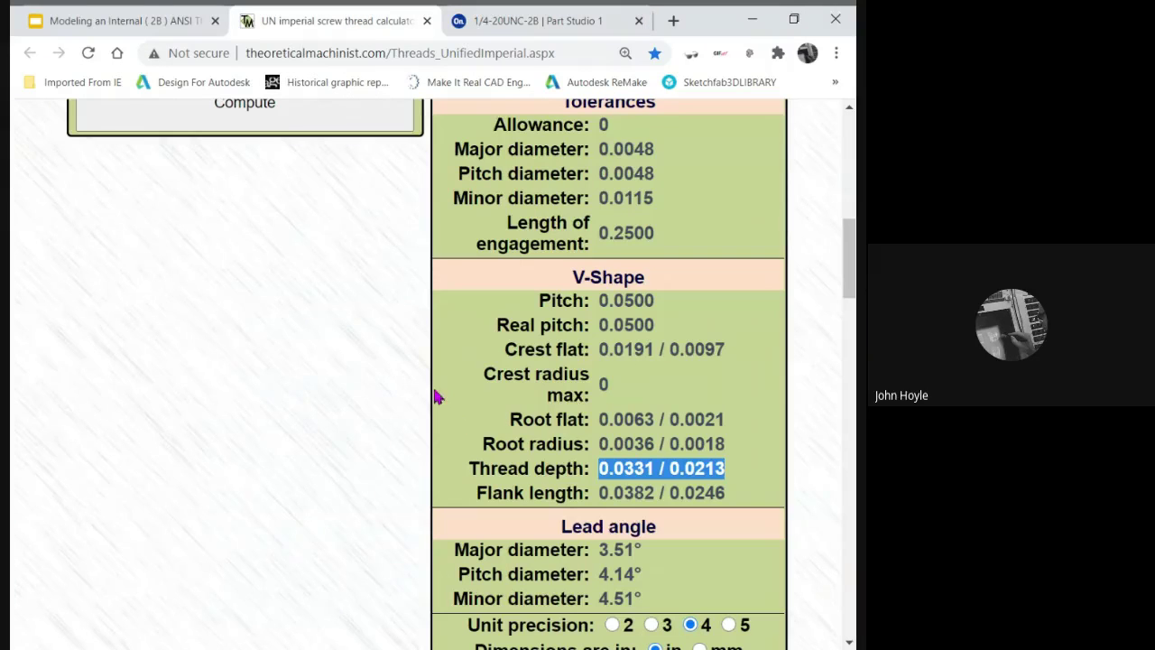
pyautogui.click(632, 231)
pyautogui.scroll(2, 632, 233)
pyautogui.scroll(2, 646, 260)
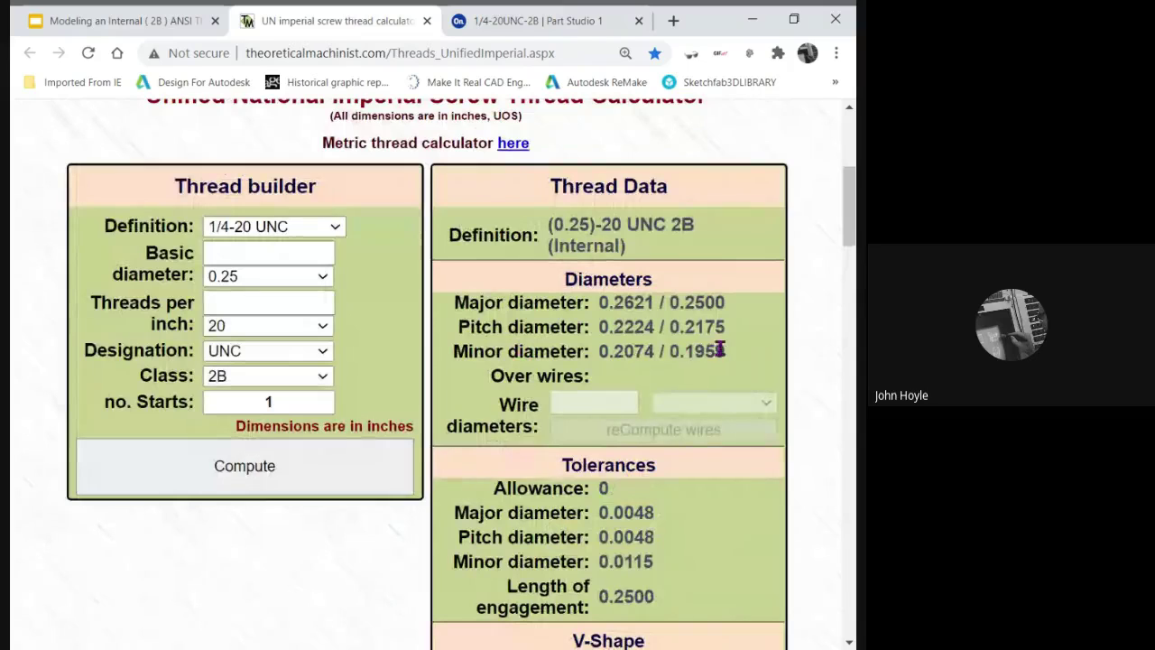
pyautogui.moveTo(715, 351); pyautogui.dragTo(601, 350)
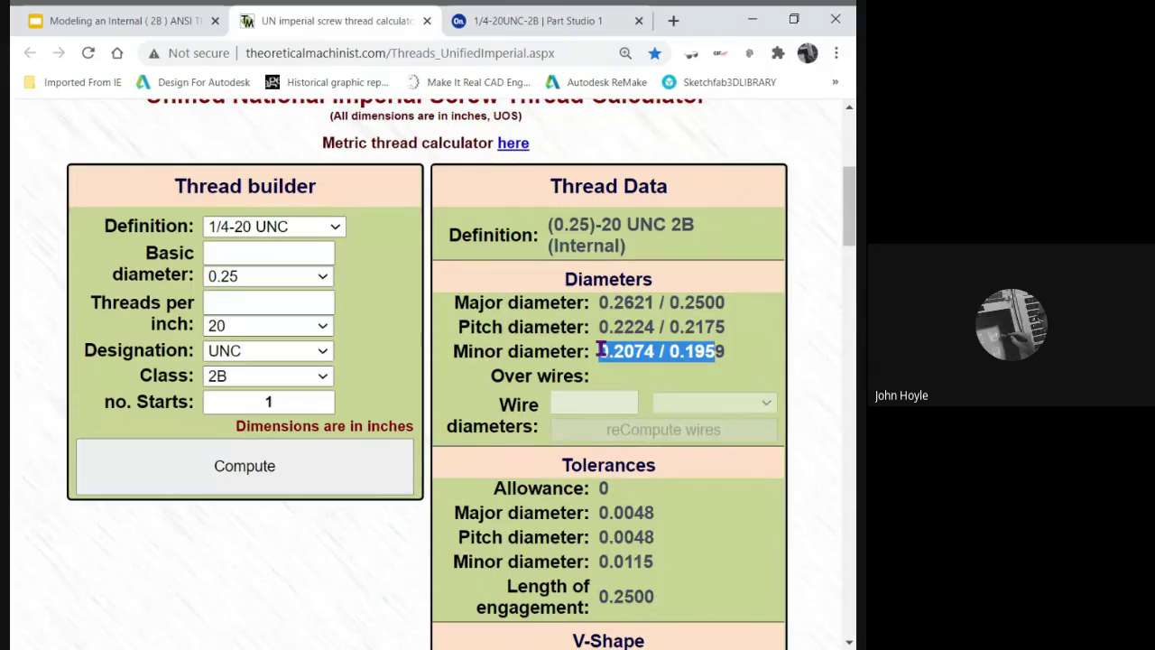
pyautogui.moveTo(731, 352); pyautogui.dragTo(601, 357)
pyautogui.hotkey('ctrl', 'c')
pyautogui.click(539, 21)
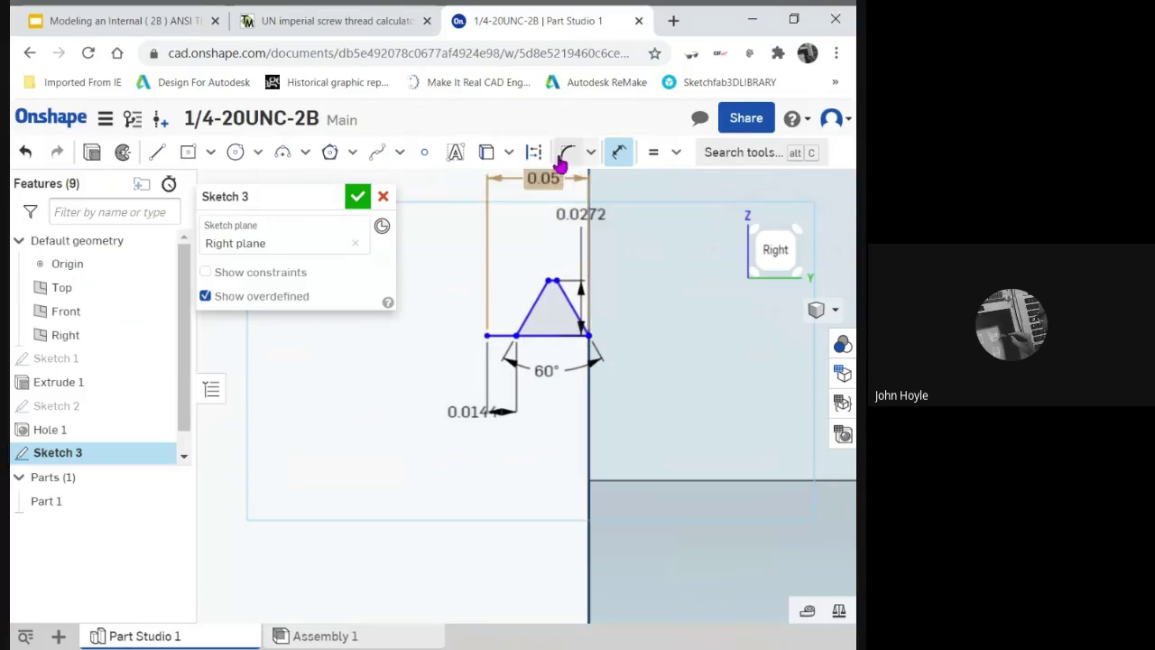
# Dimension the profile base to the centreline as (0.2074+0.1959)/4, i.e. 0.100825 in
pyautogui.scroll(-3, 568, 270)
pyautogui.click(591, 309)
pyautogui.click(595, 526)
pyautogui.click(469, 382)
pyautogui.hotkey('ctrl', 'v')
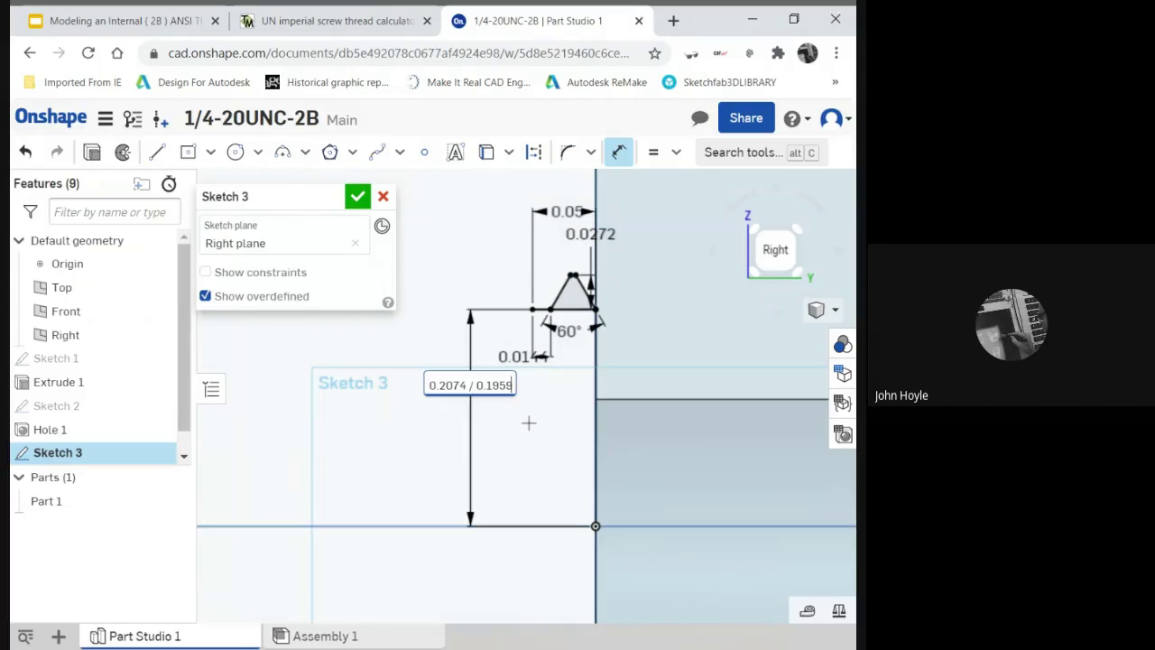
pyautogui.write('(')
pyautogui.press('BackSpace')
pyautogui.press('BackSpace')
pyautogui.press('BackSpace')
pyautogui.write('+')
pyautogui.write(')/4')
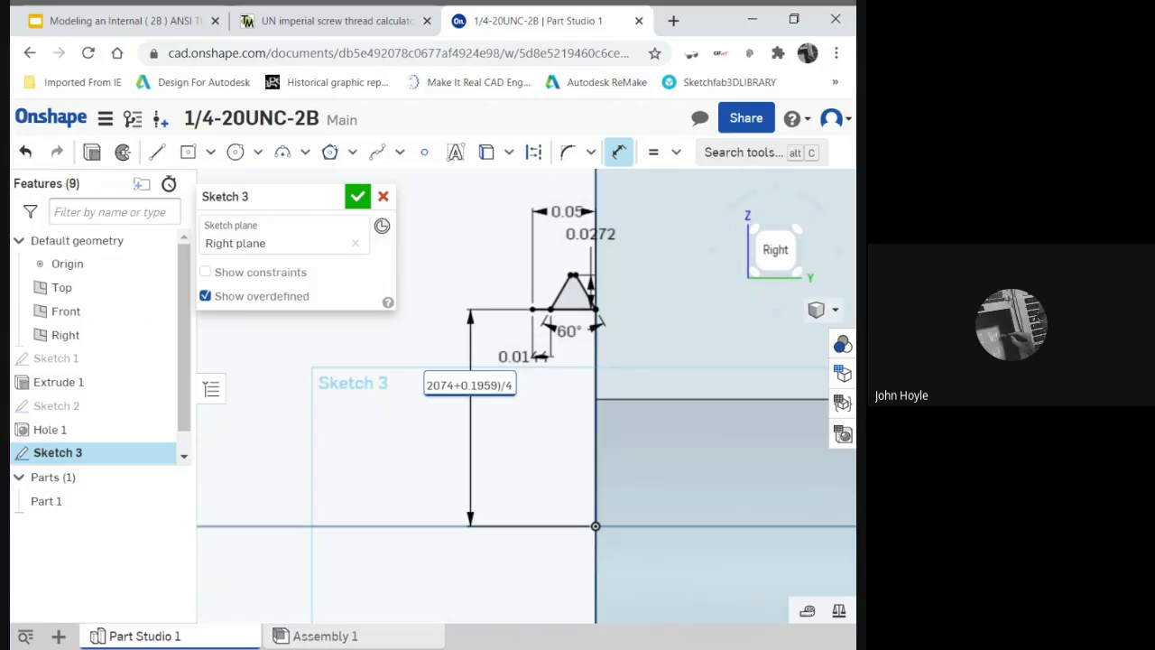
pyautogui.press('Return')
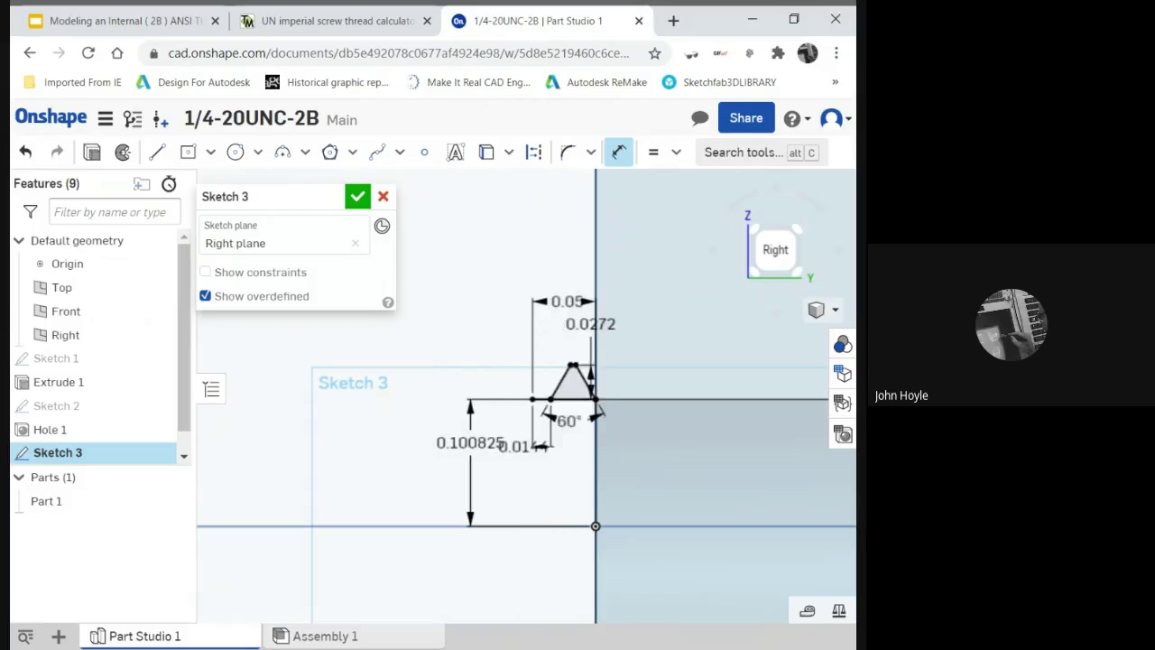
pyautogui.scroll(-3, 642, 325)
pyautogui.scroll(3, 567, 323)
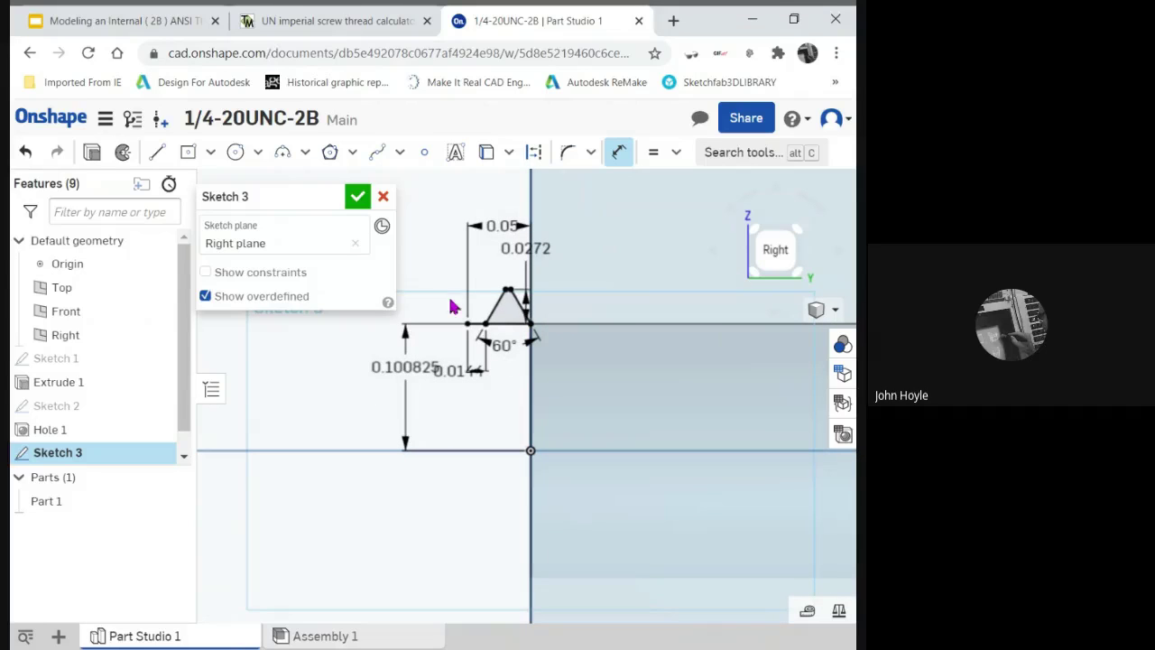
# Close Sketch 3 and start a Helix feature from the curve features list
pyautogui.click(357, 196)
pyautogui.scroll(-2, 413, 257)
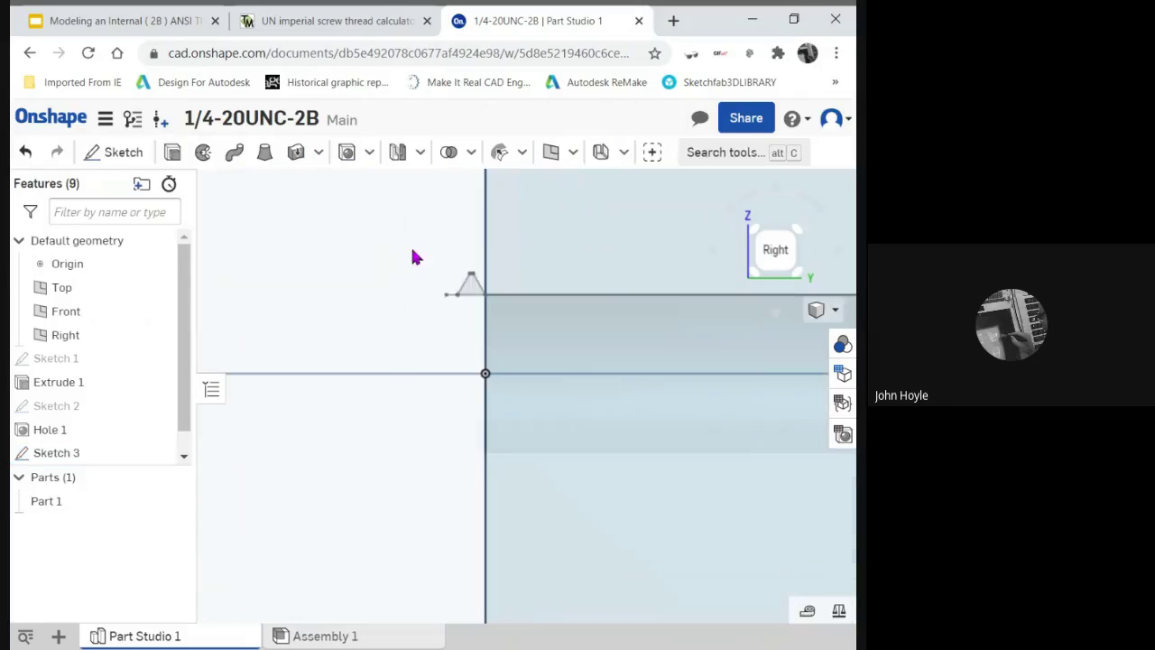
pyautogui.moveTo(458, 293); pyautogui.dragTo(580, 361, button='right')
pyautogui.scroll(2, 608, 352)
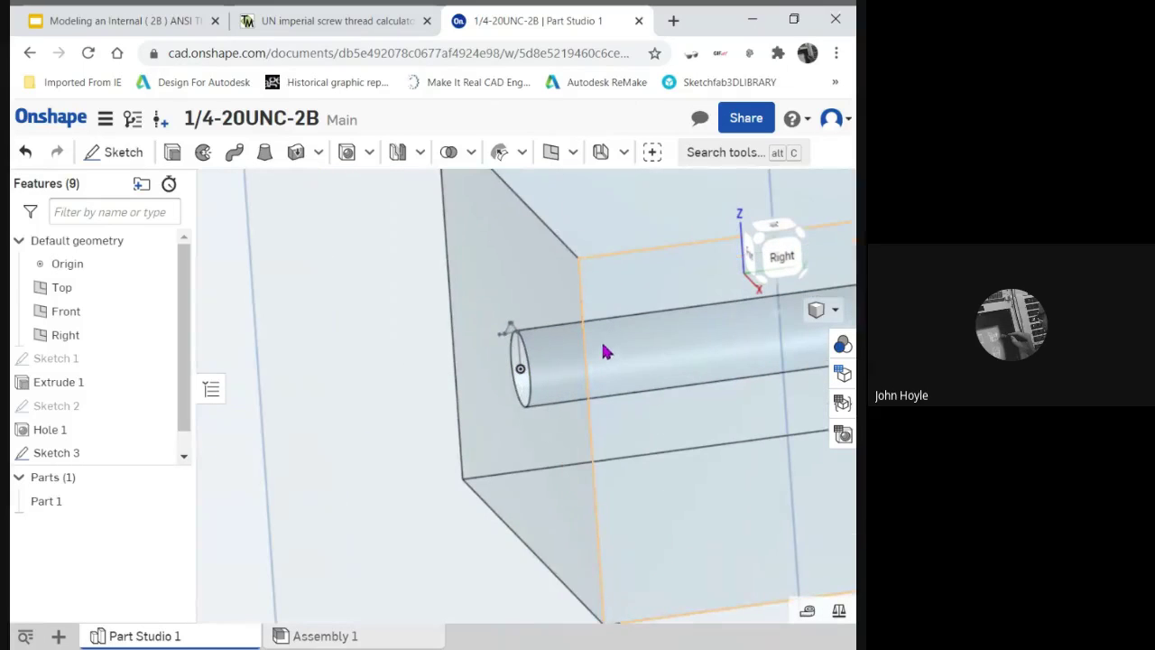
pyautogui.click(523, 153)
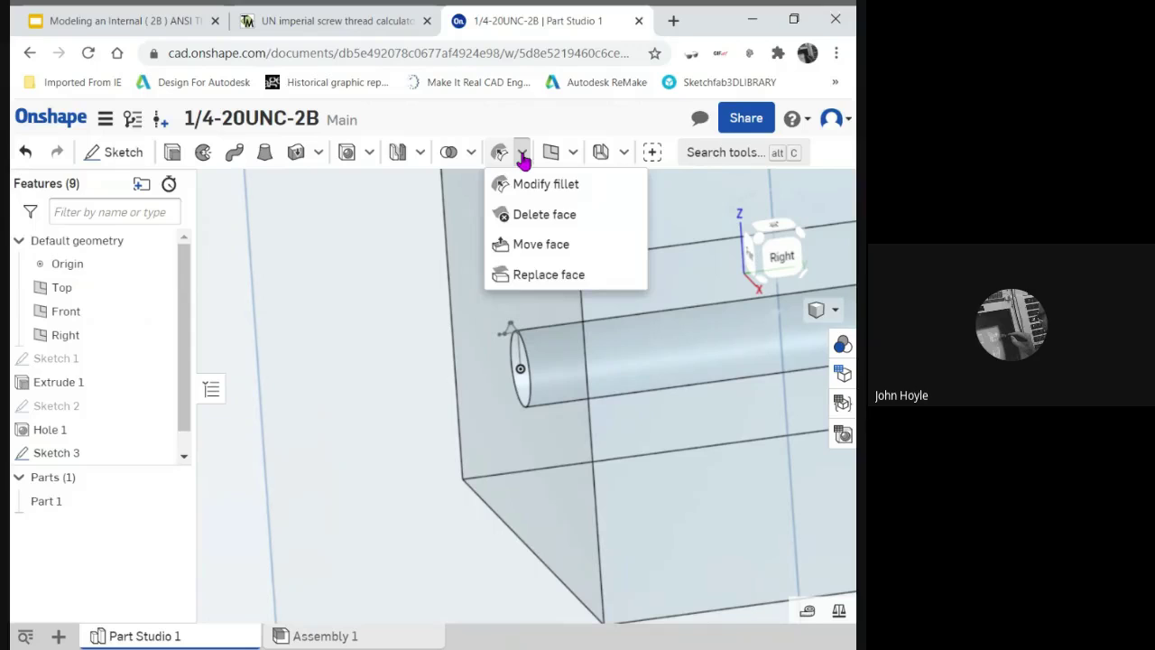
pyautogui.click(572, 153)
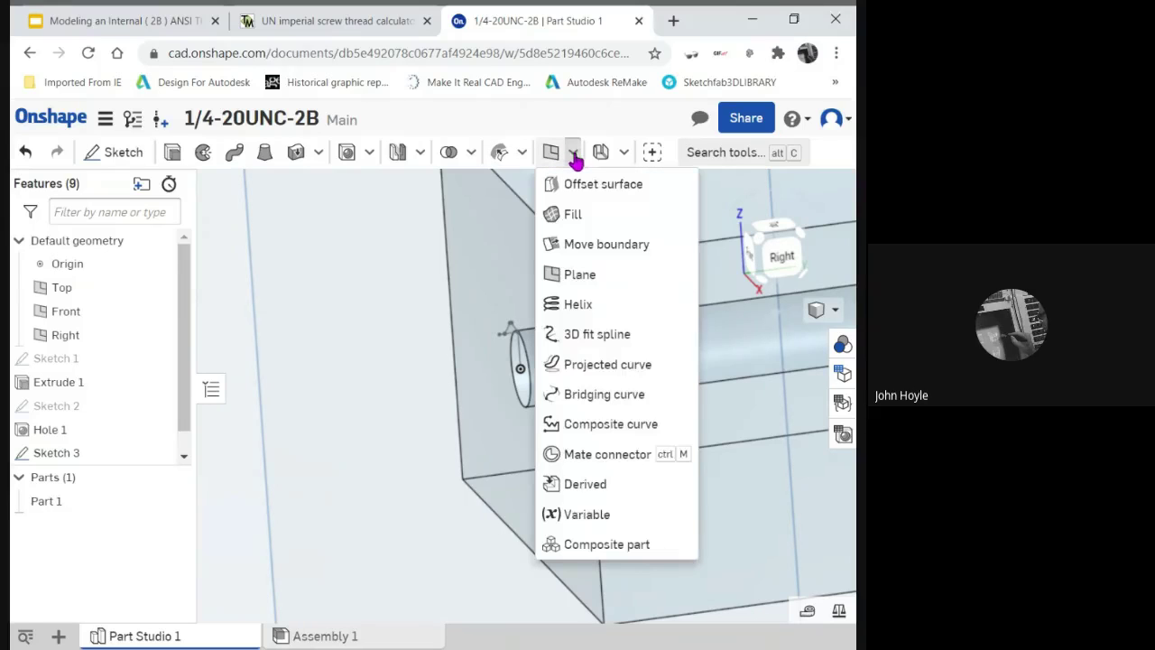
pyautogui.click(577, 303)
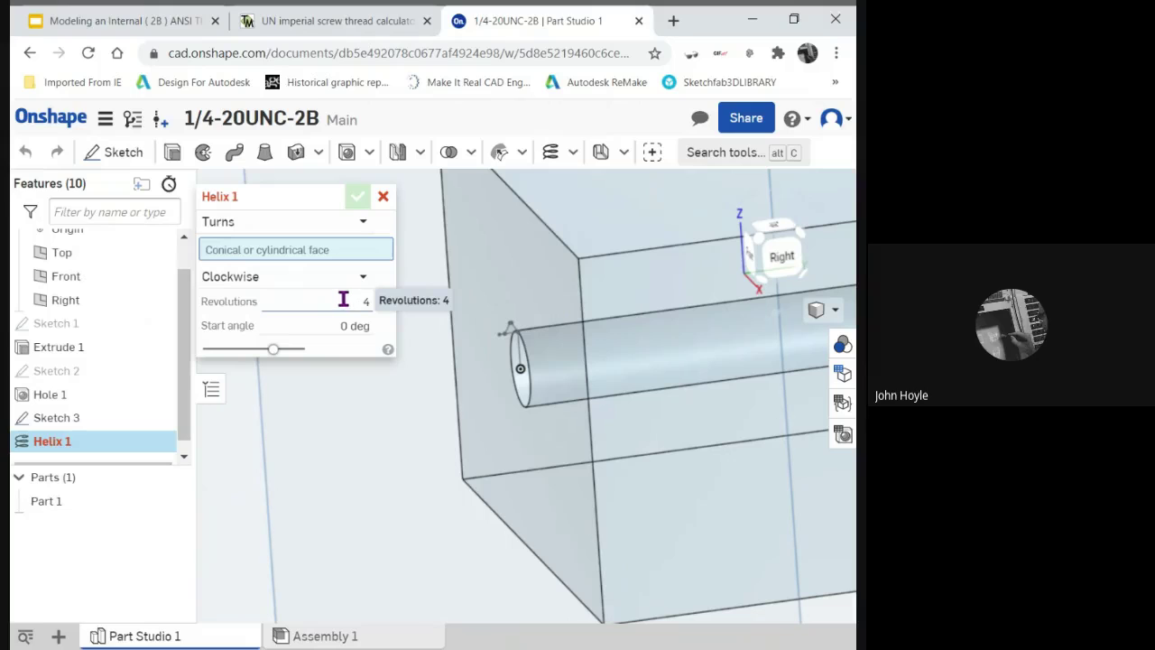
# Define Helix 1 by a 1/20 in pitch around the hole's cylindrical face
pyautogui.click(364, 224)
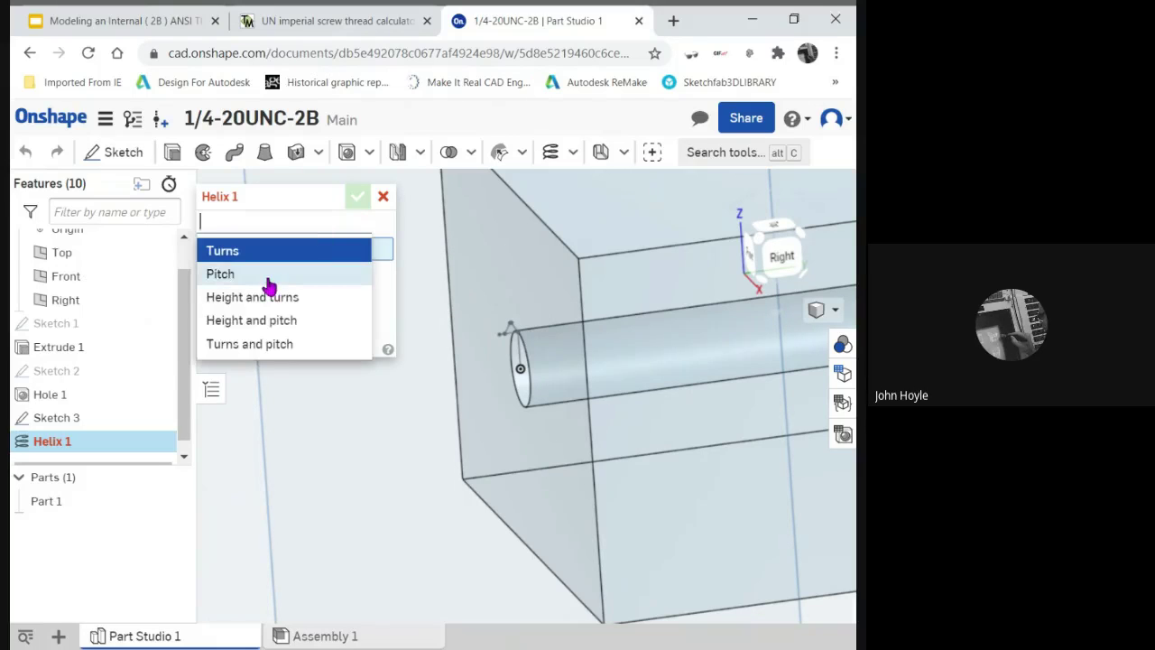
pyautogui.click(268, 280)
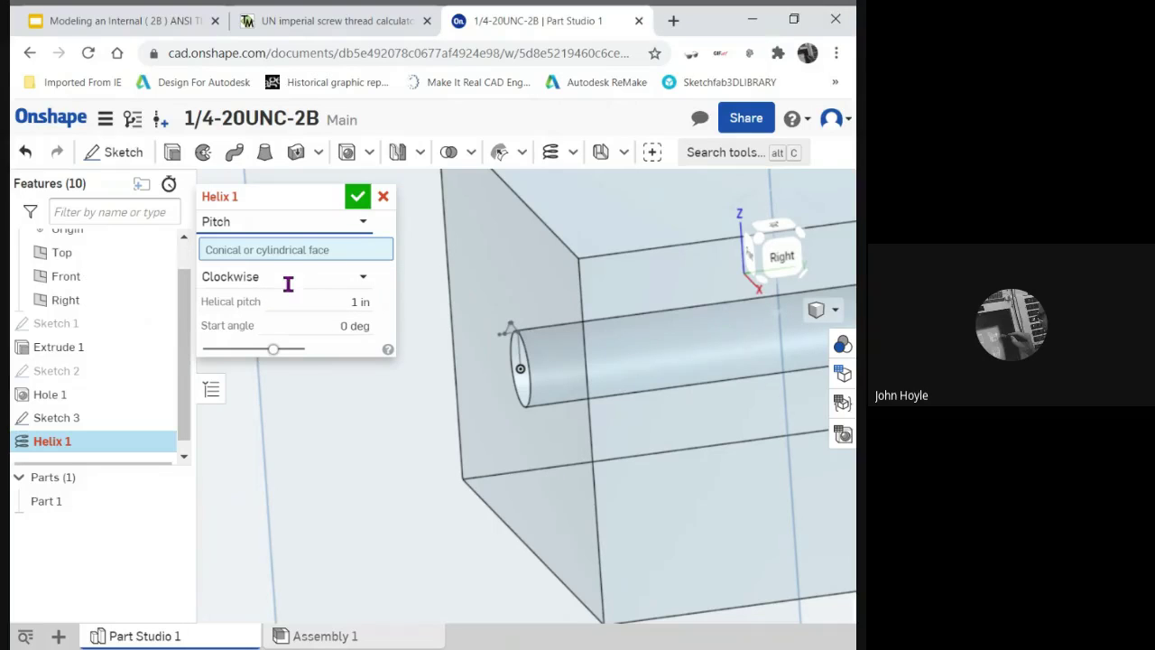
pyautogui.click(289, 303)
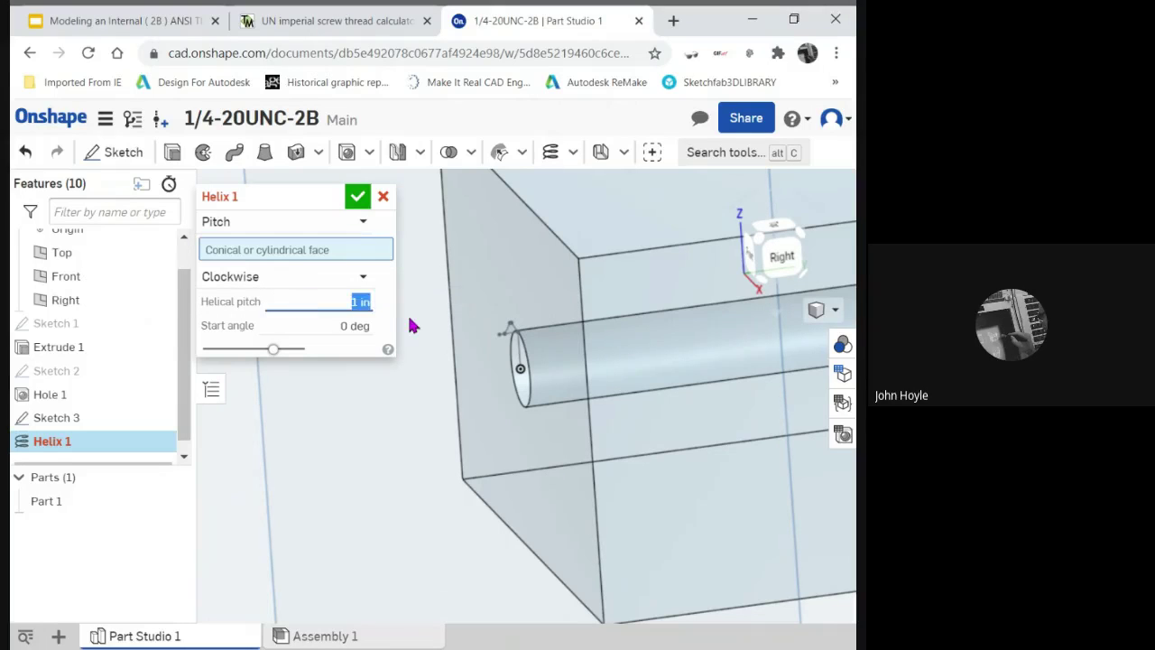
pyautogui.write('1/20')
pyautogui.press('Return')
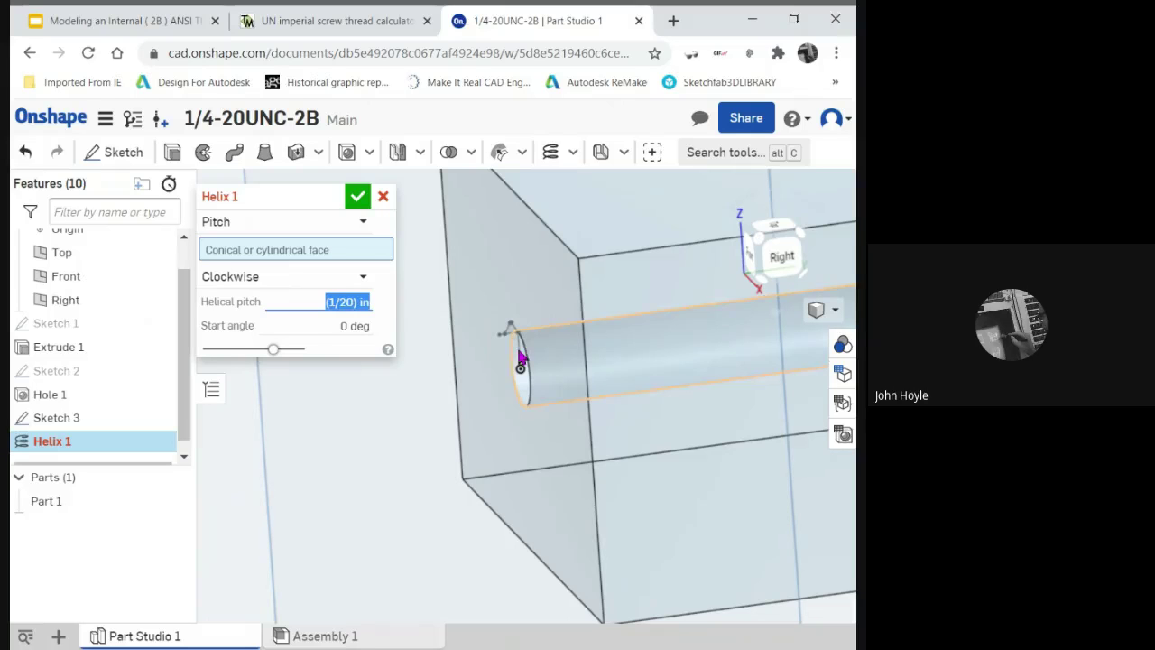
pyautogui.click(520, 366)
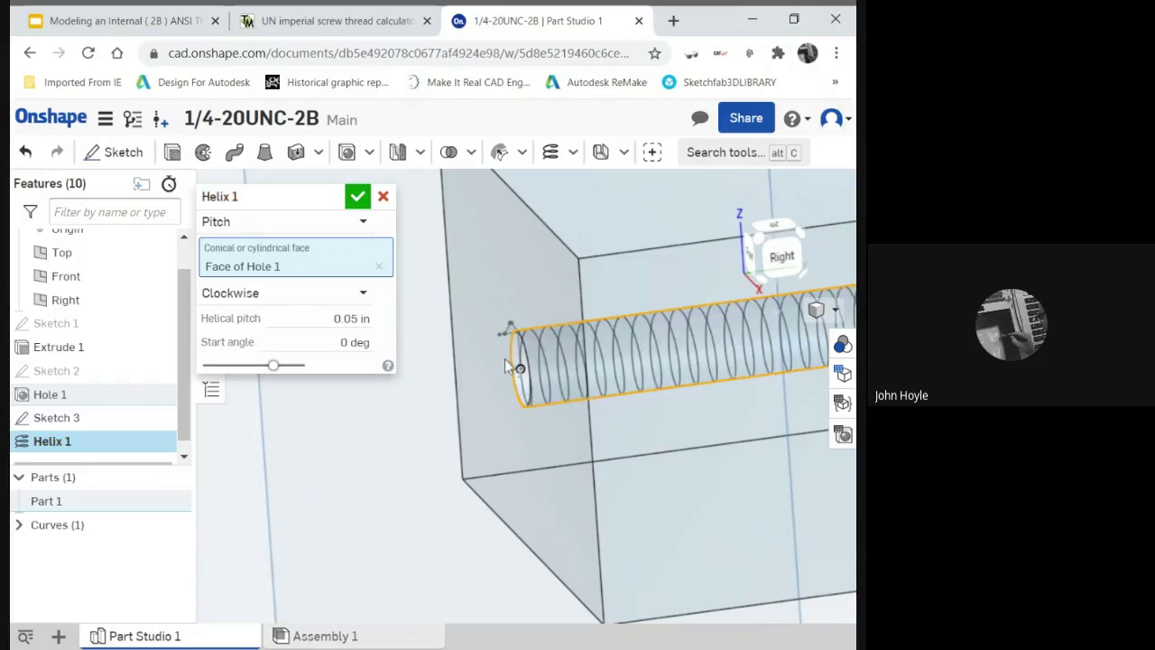
pyautogui.moveTo(410, 417); pyautogui.dragTo(497, 424, button='right')
pyautogui.scroll(5, 434, 394)
pyautogui.scroll(5, 508, 433)
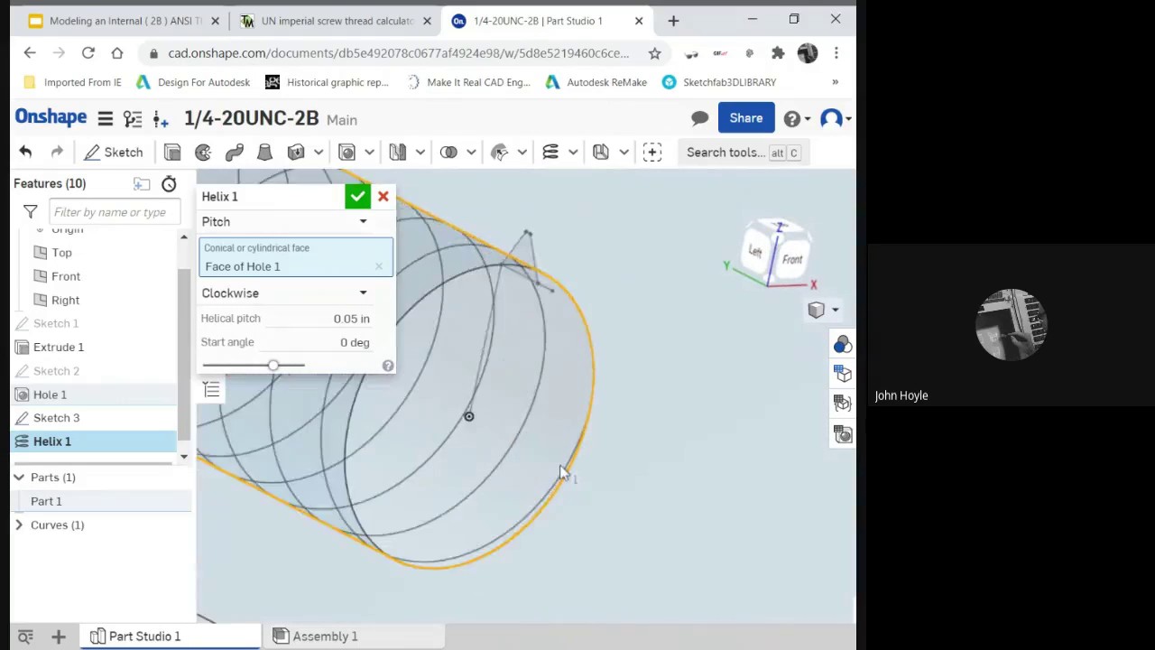
pyautogui.scroll(-5, 614, 392)
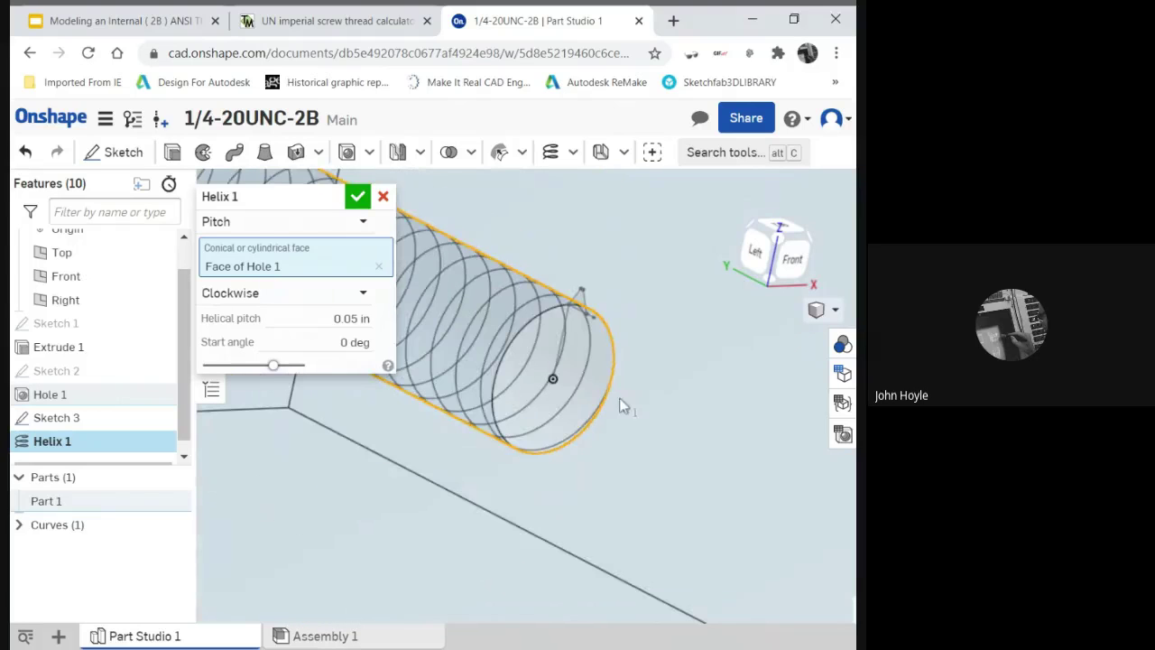
pyautogui.moveTo(639, 408); pyautogui.dragTo(582, 402, button='right')
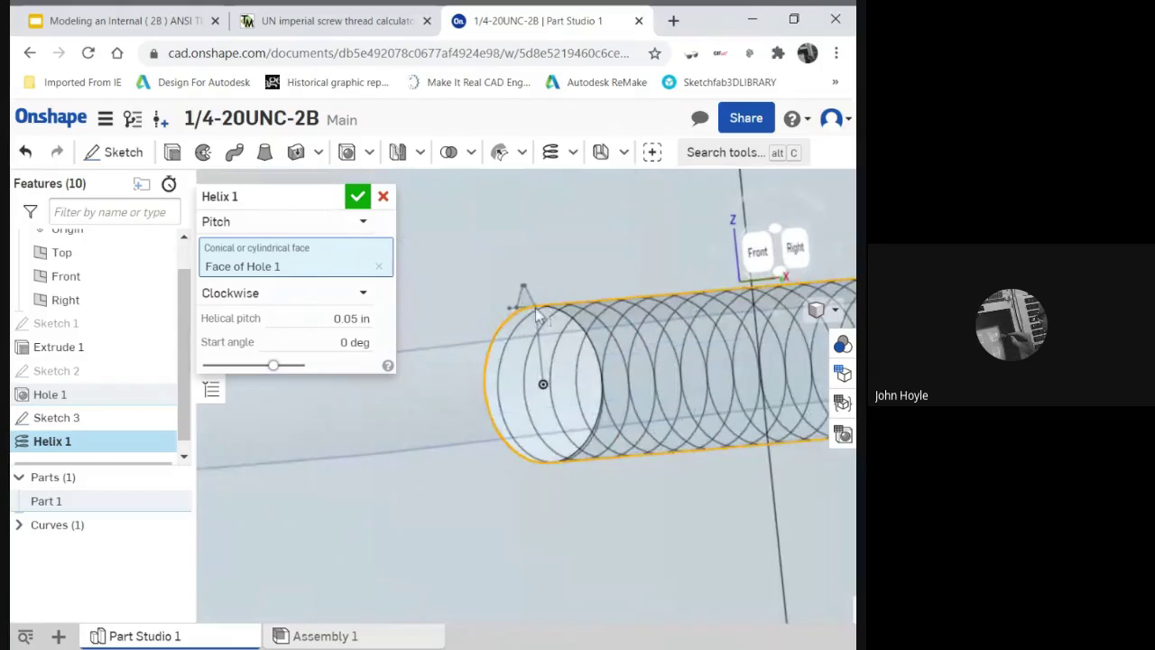
# Set the helix start angle to 90°
pyautogui.click(306, 340)
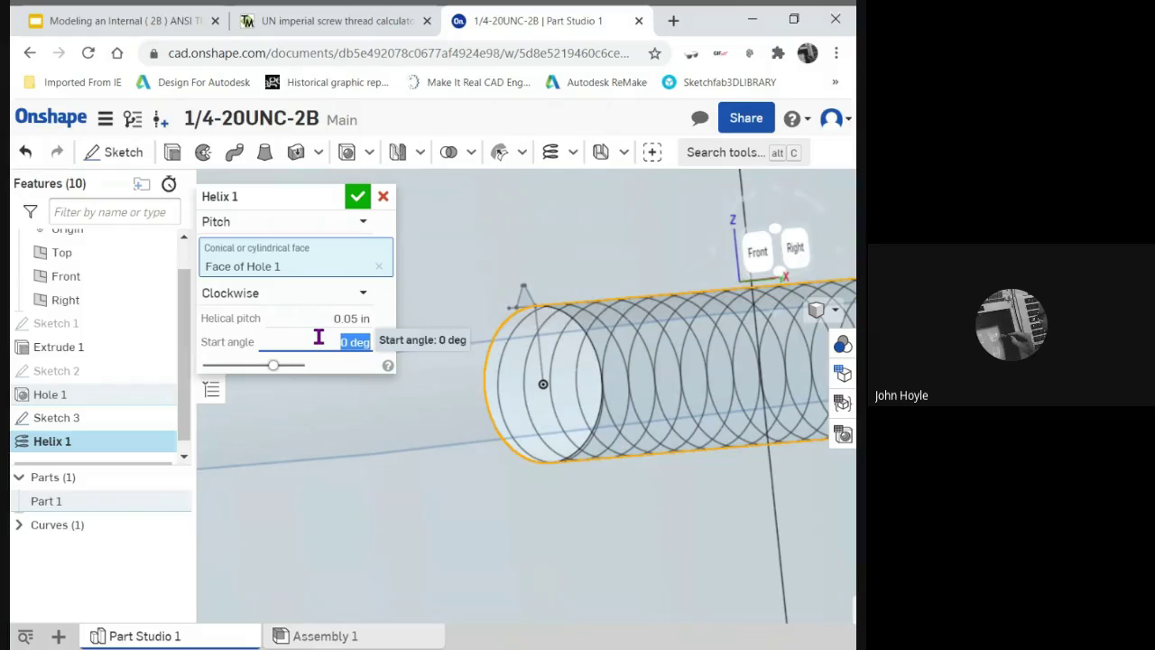
pyautogui.write('90')
pyautogui.press('Return')
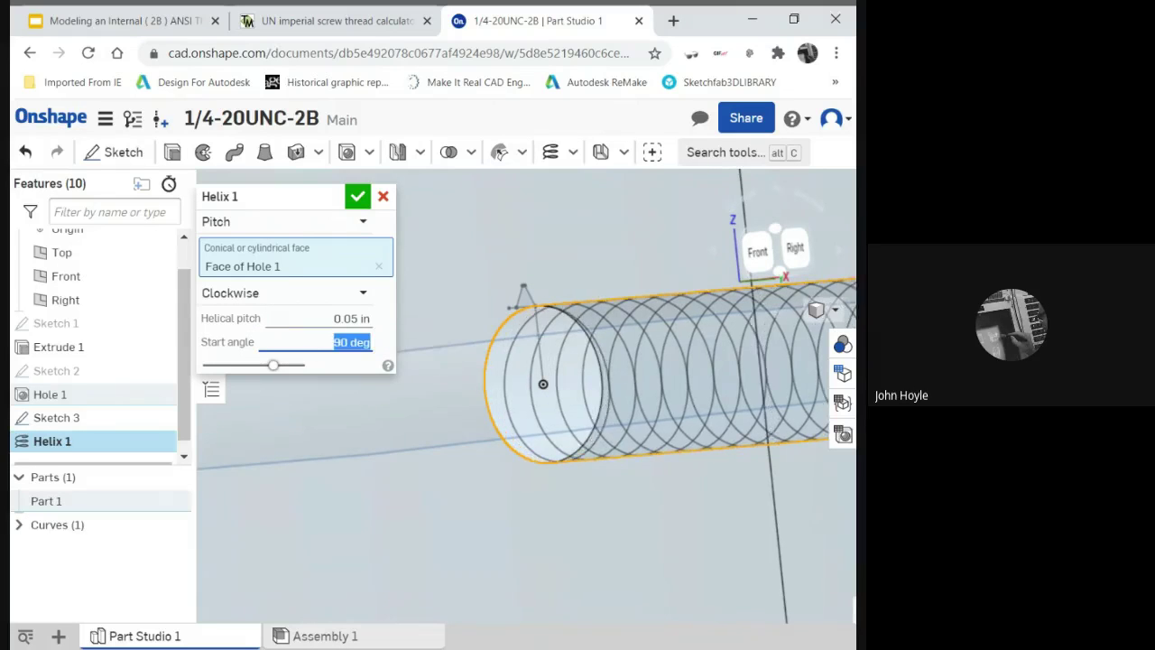
pyautogui.moveTo(541, 425)
pyautogui.mouseDown(button='right')
pyautogui.moveTo(565, 447)
pyautogui.moveTo(547, 426)
pyautogui.mouseUp(button='right')
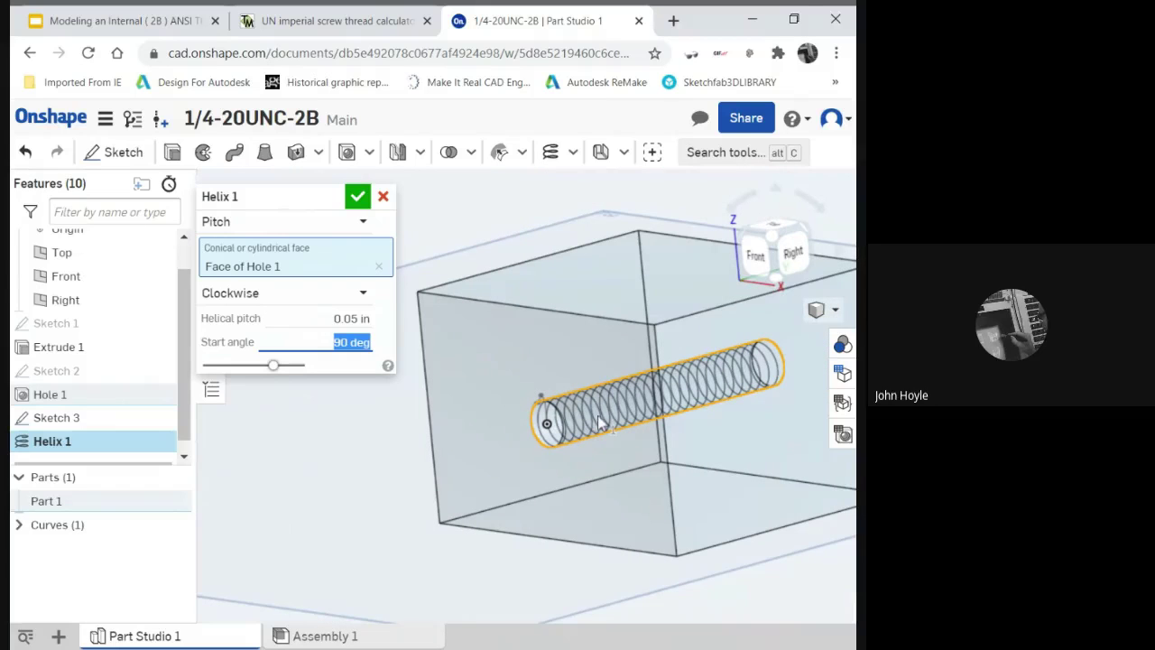
pyautogui.scroll(5, 541, 420)
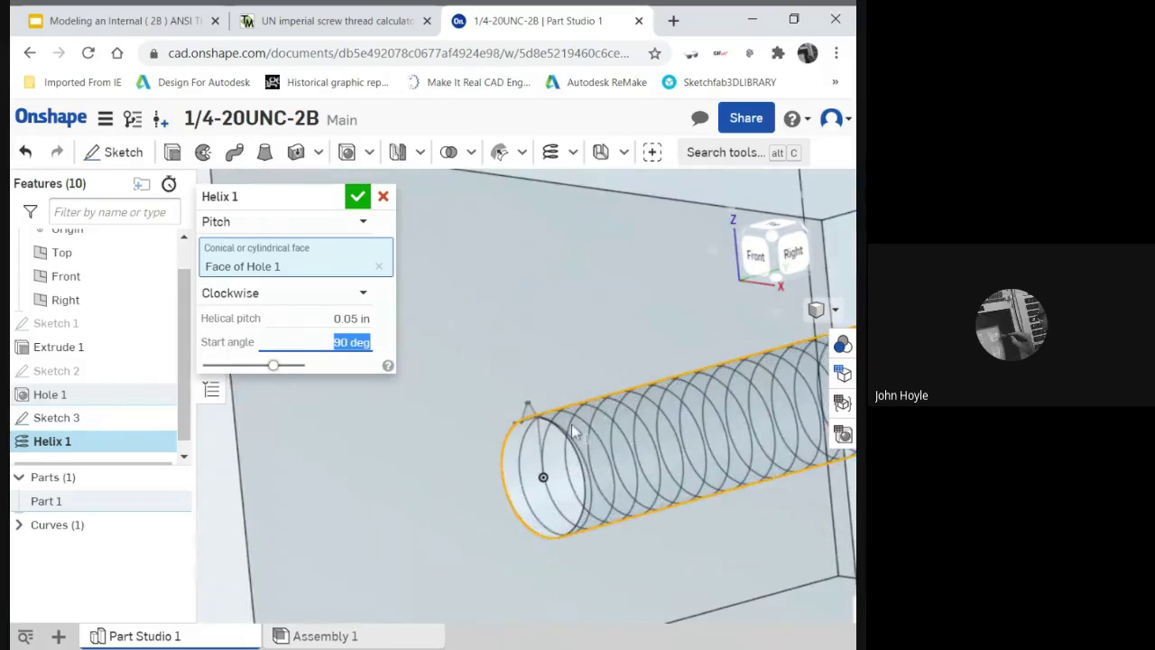
pyautogui.scroll(-5, 539, 424)
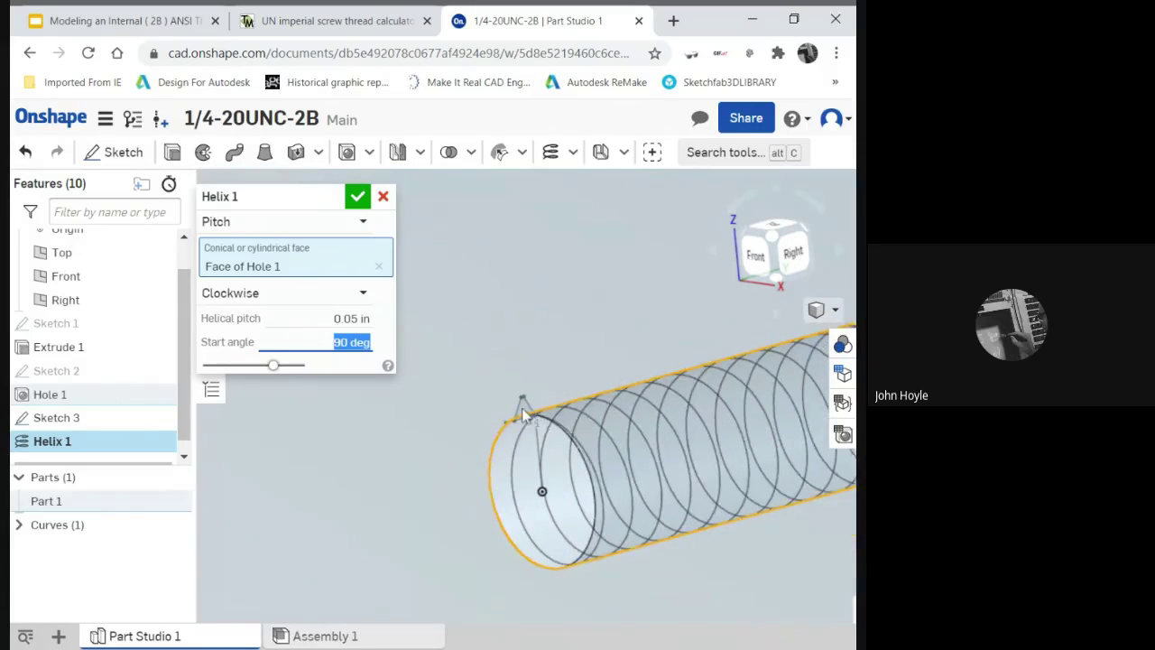
# Accept Helix 1 and orbit to view the helix end on the block
pyautogui.click(357, 198)
pyautogui.scroll(-3, 361, 299)
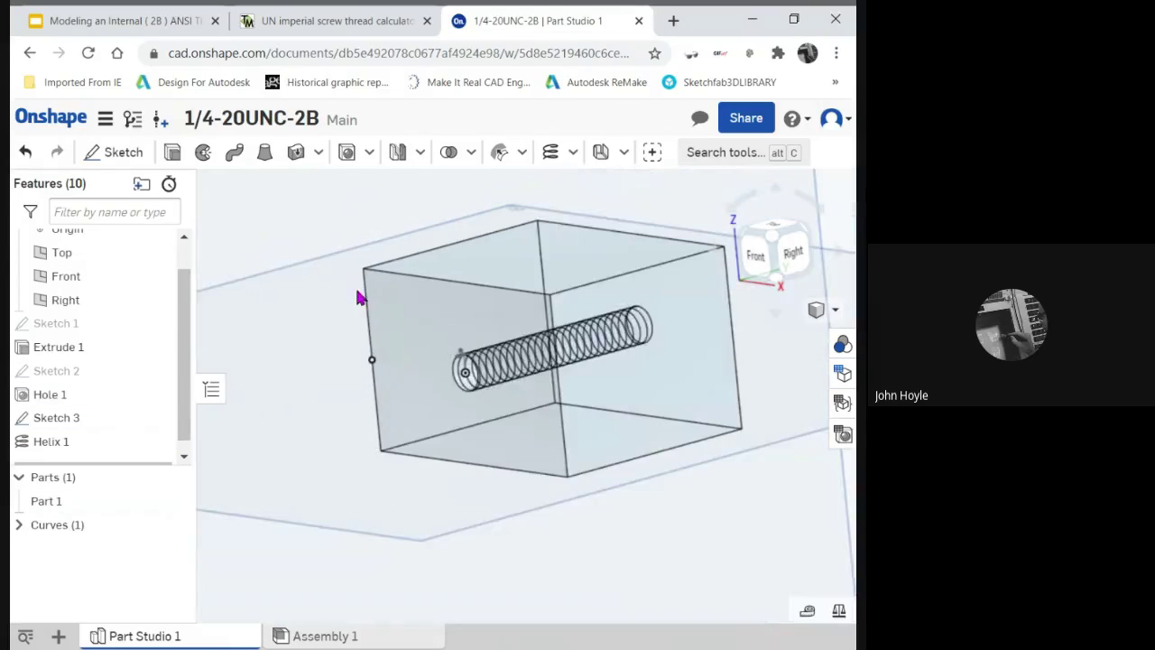
pyautogui.scroll(5, 464, 366)
pyautogui.moveTo(530, 385); pyautogui.dragTo(564, 388, button='right')
pyautogui.scroll(3, 611, 366)
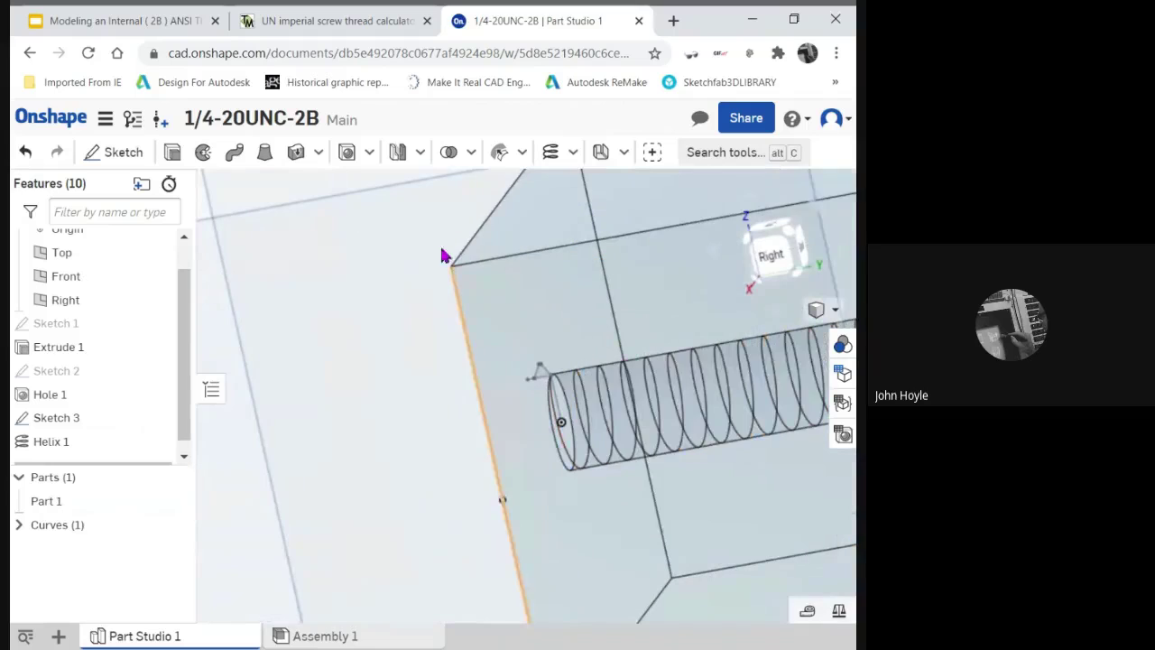
# Start a sweep with Sketch 3's triangular thread profile as the region
pyautogui.click(237, 156)
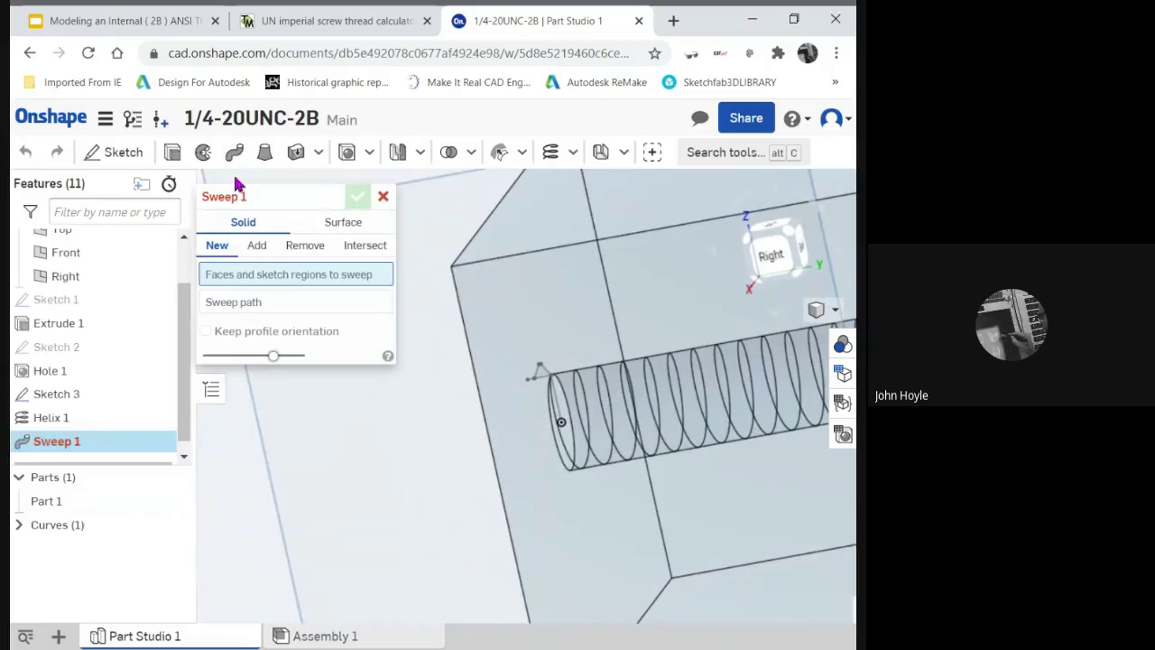
pyautogui.scroll(4, 533, 382)
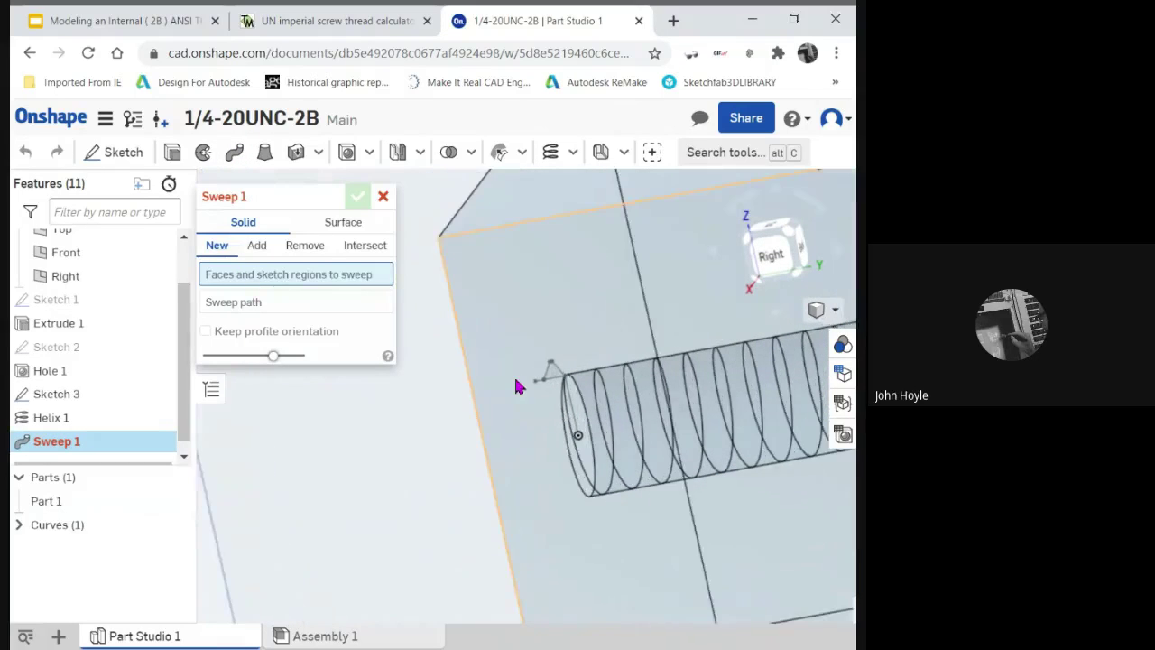
pyautogui.click(569, 377)
pyautogui.scroll(-5, 566, 372)
pyautogui.hotkey('shift', '4')
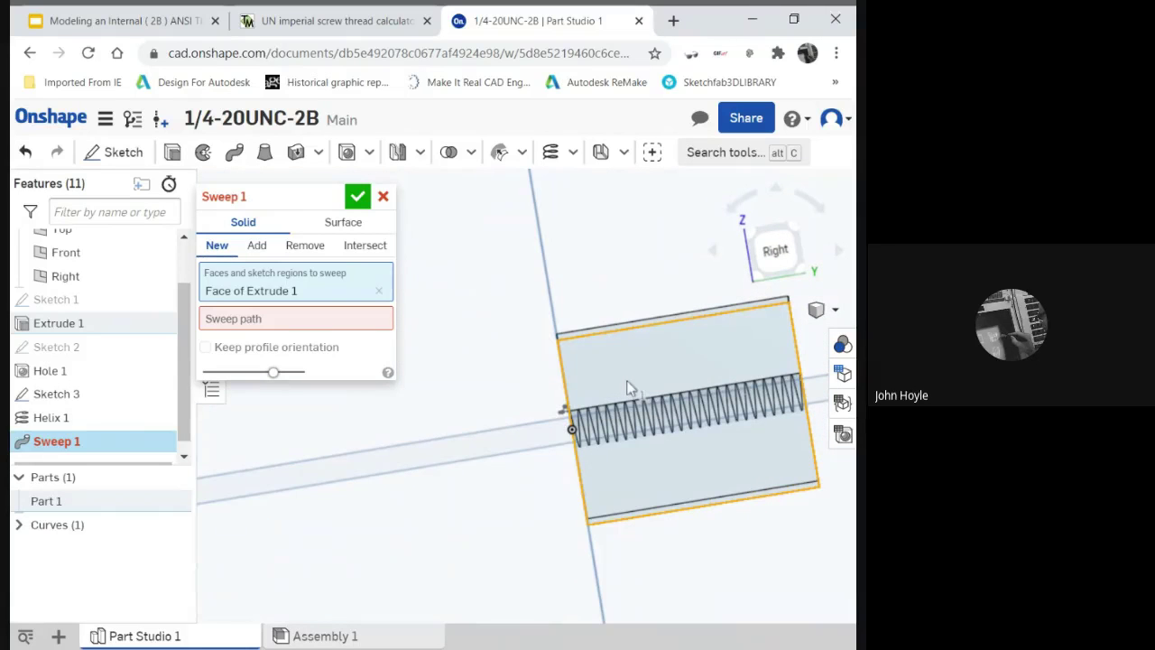
pyautogui.click(379, 297)
pyautogui.scroll(3, 609, 413)
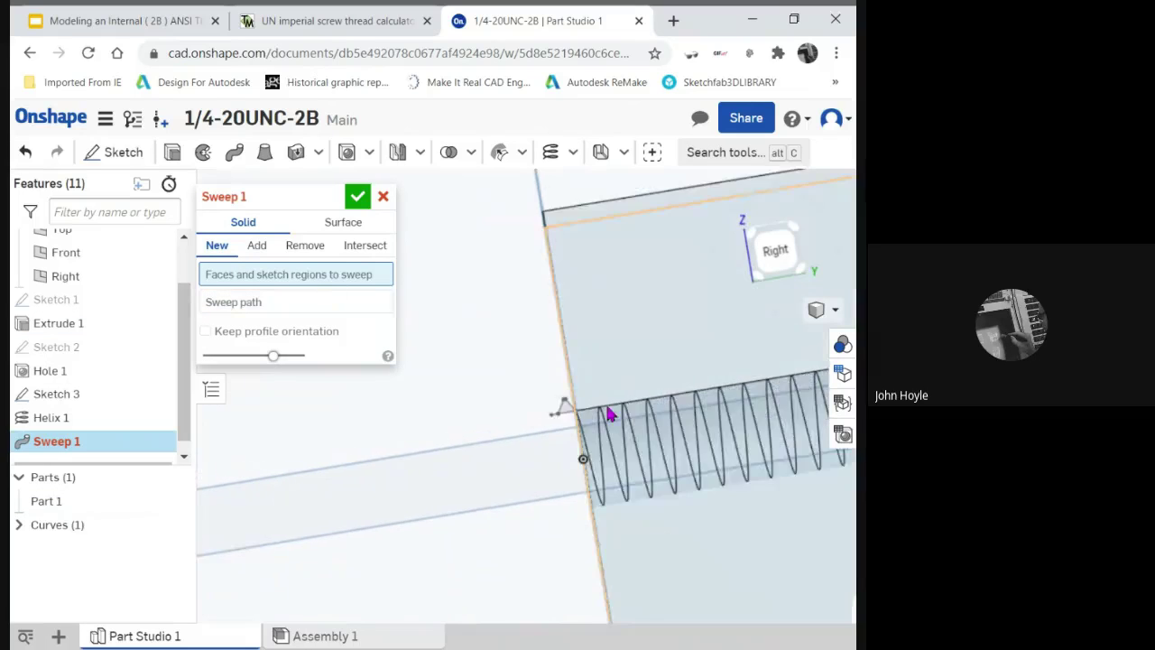
pyautogui.scroll(3, 609, 413)
pyautogui.click(517, 416)
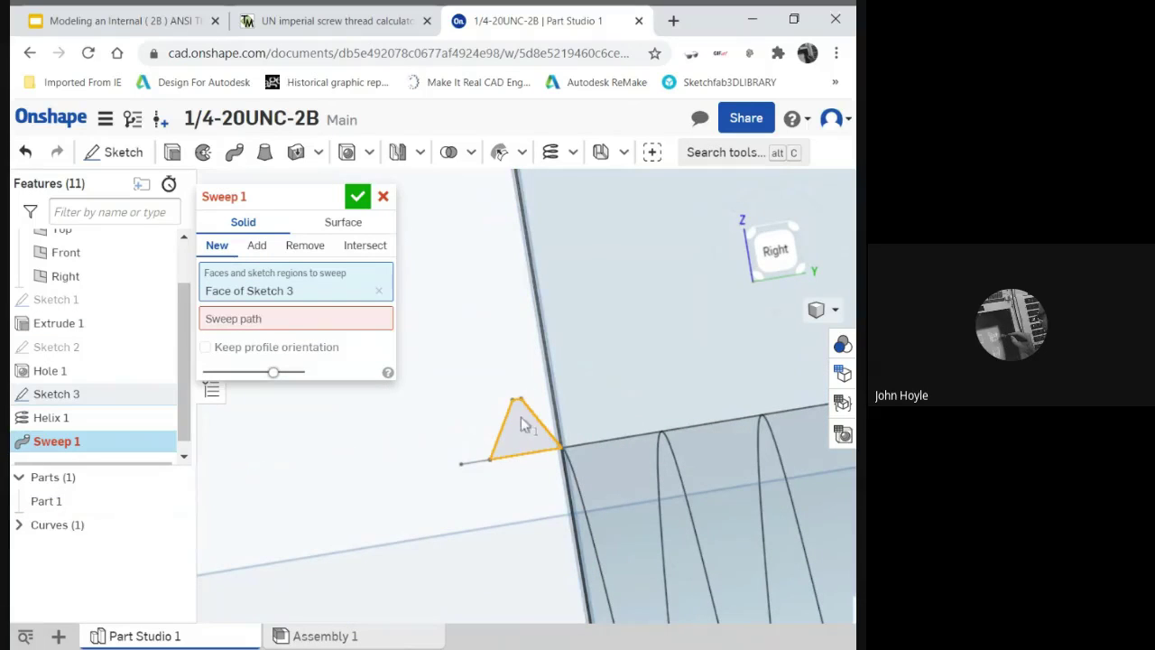
pyautogui.scroll(-3, 521, 417)
pyautogui.moveTo(505, 420); pyautogui.dragTo(384, 333, button='right')
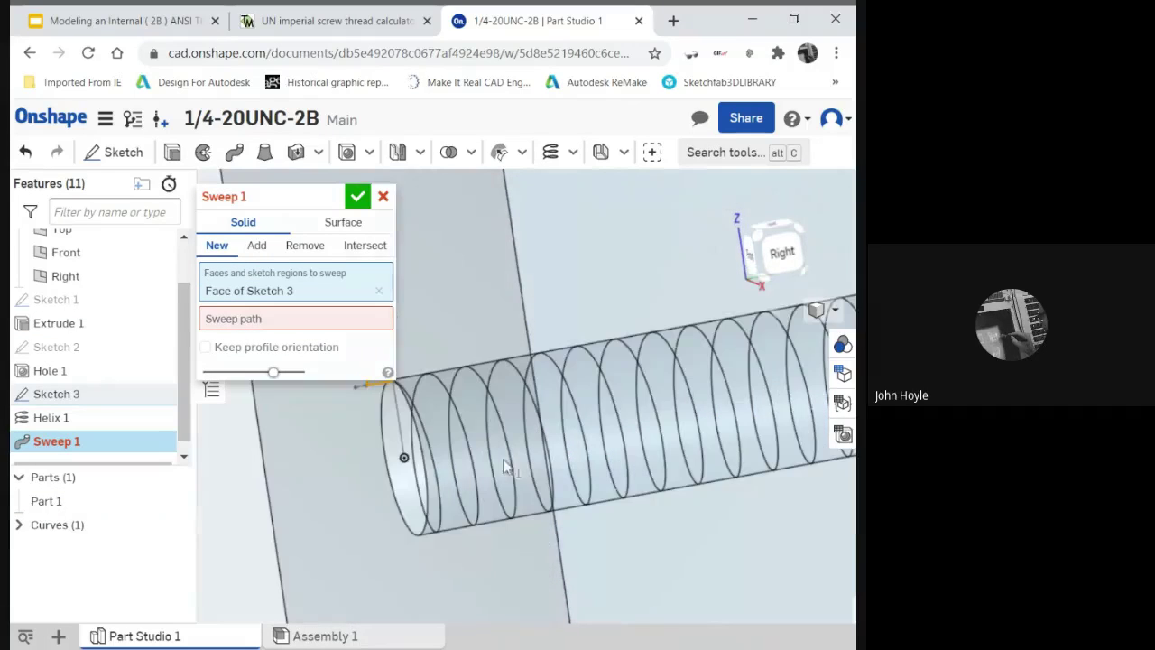
# Use helix Curve 1 as the sweep path, set to Remove with Merge with all
pyautogui.click(289, 322)
pyautogui.click(450, 386)
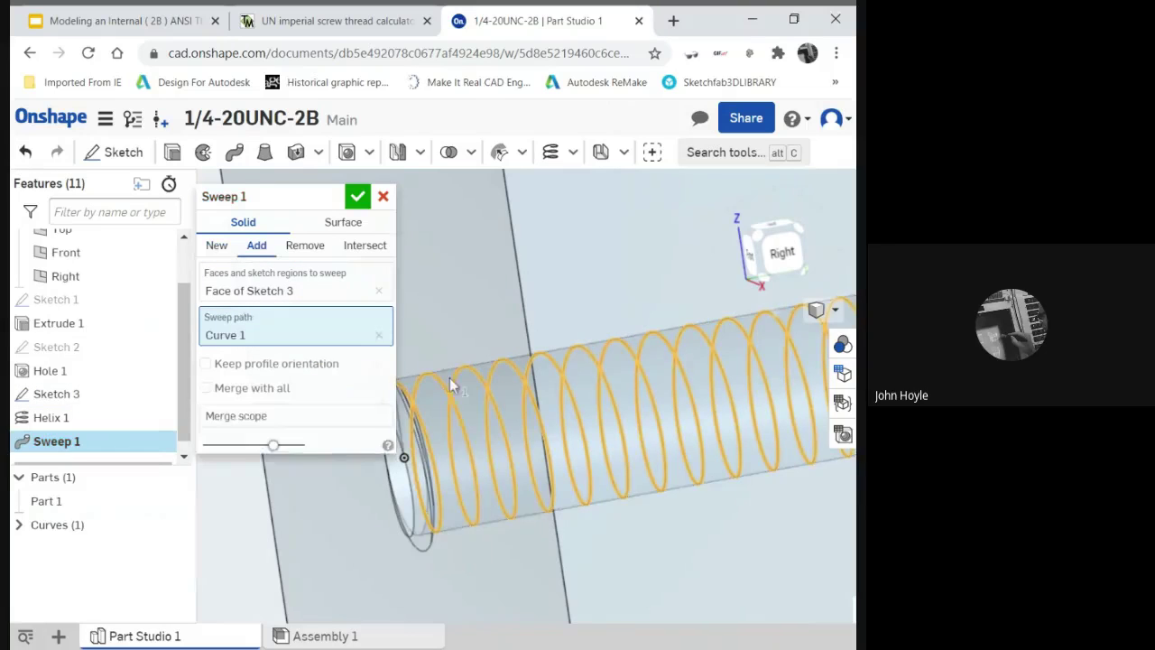
pyautogui.click(304, 247)
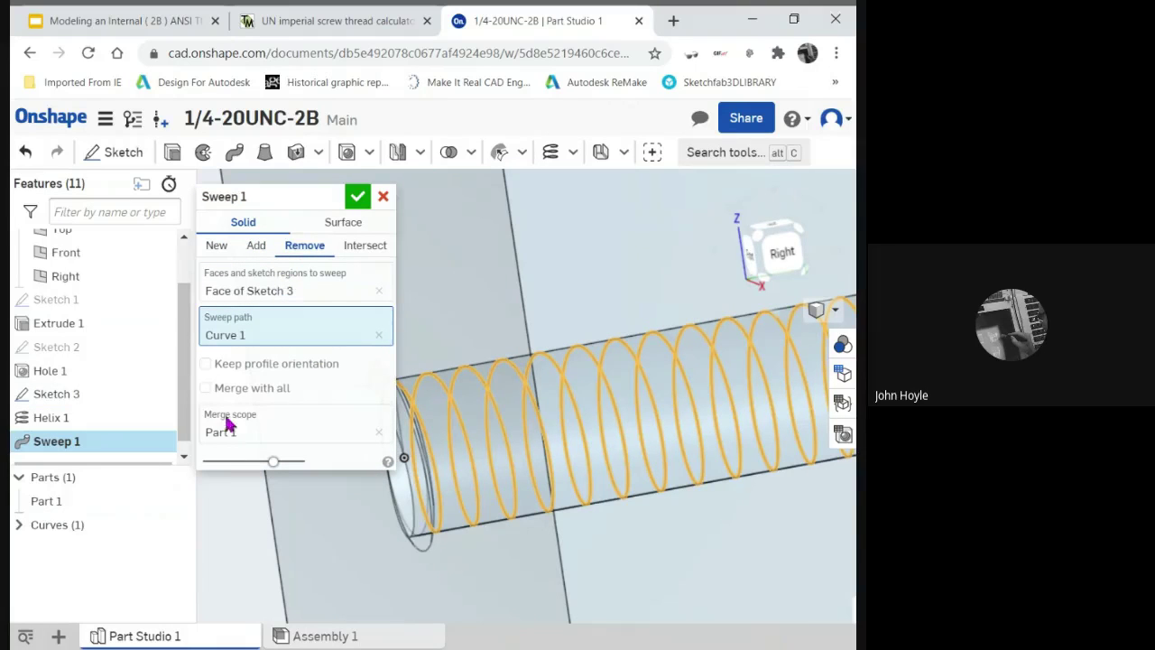
pyautogui.click(206, 388)
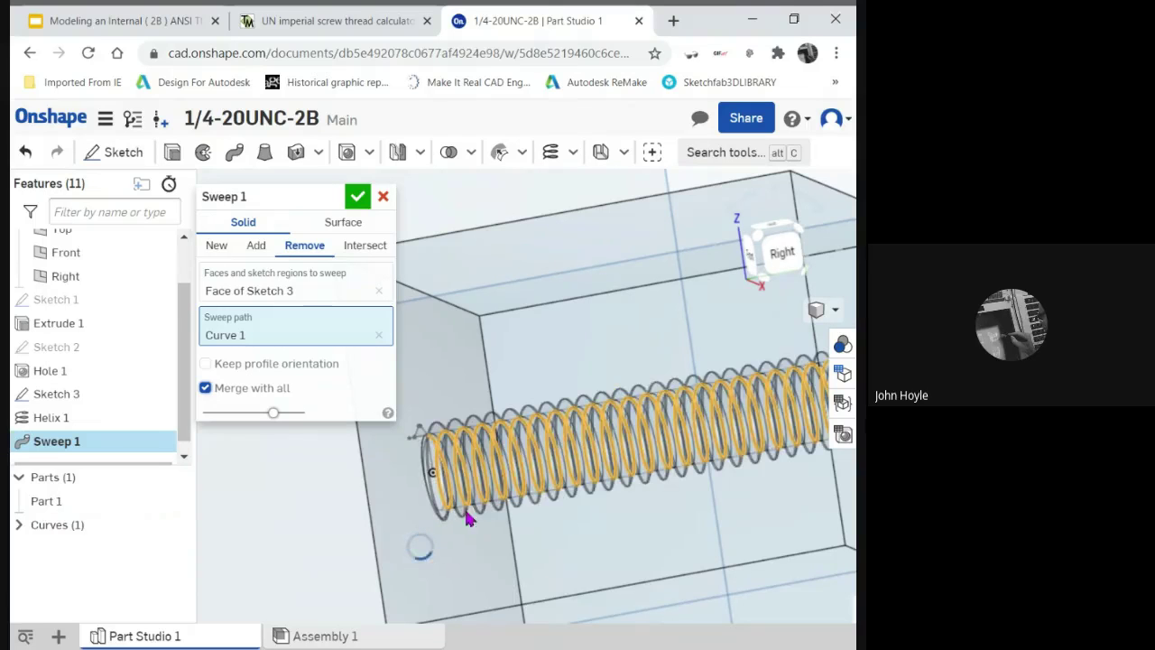
pyautogui.moveTo(469, 517); pyautogui.dragTo(478, 517, button='right')
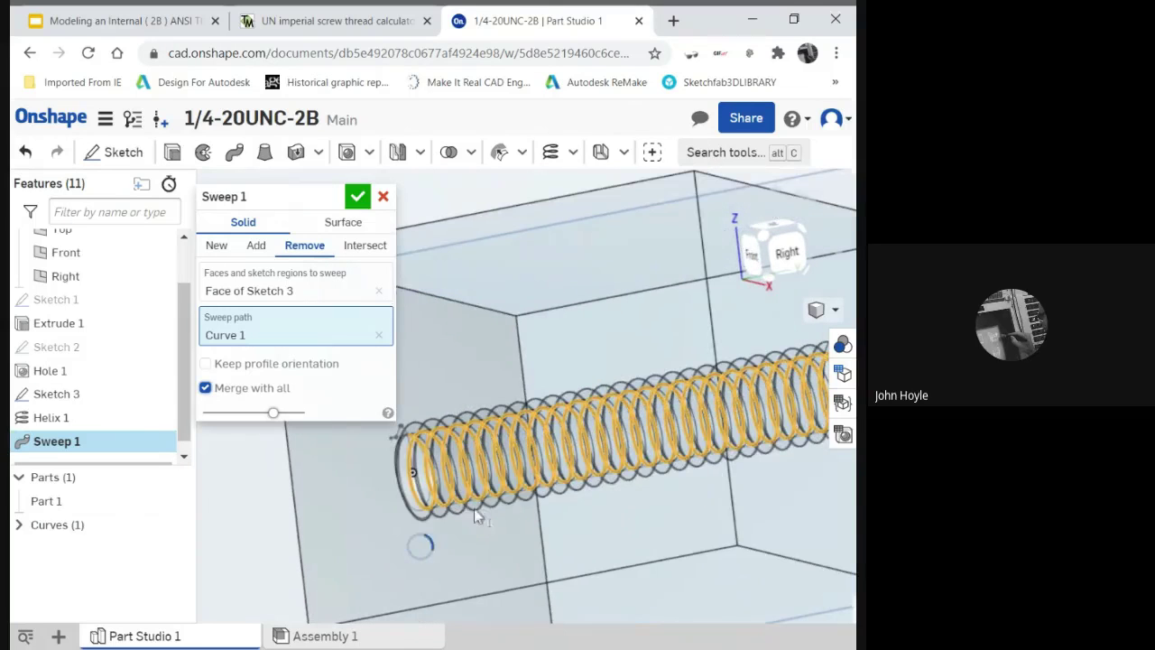
# Confirm Sweep 1 and inspect the helical thread groove inside Hole 1
pyautogui.click(358, 197)
pyautogui.scroll(-3, 458, 467)
pyautogui.scroll(6, 467, 466)
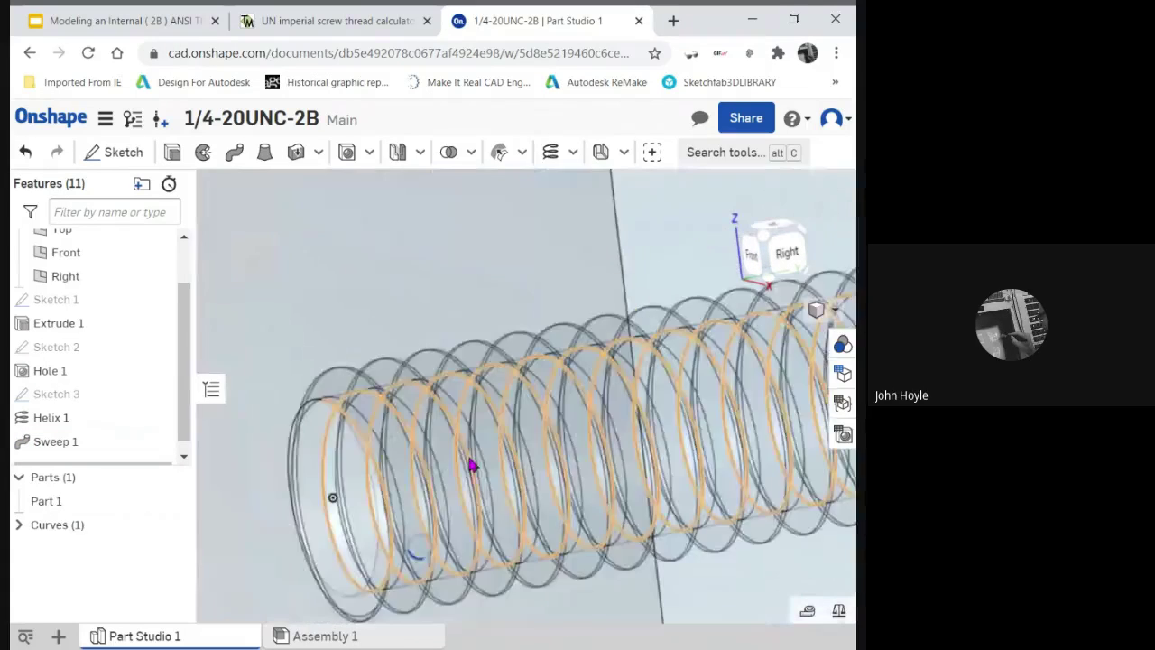
pyautogui.moveTo(471, 464); pyautogui.dragTo(400, 465, button='right')
pyautogui.scroll(-5, 406, 464)
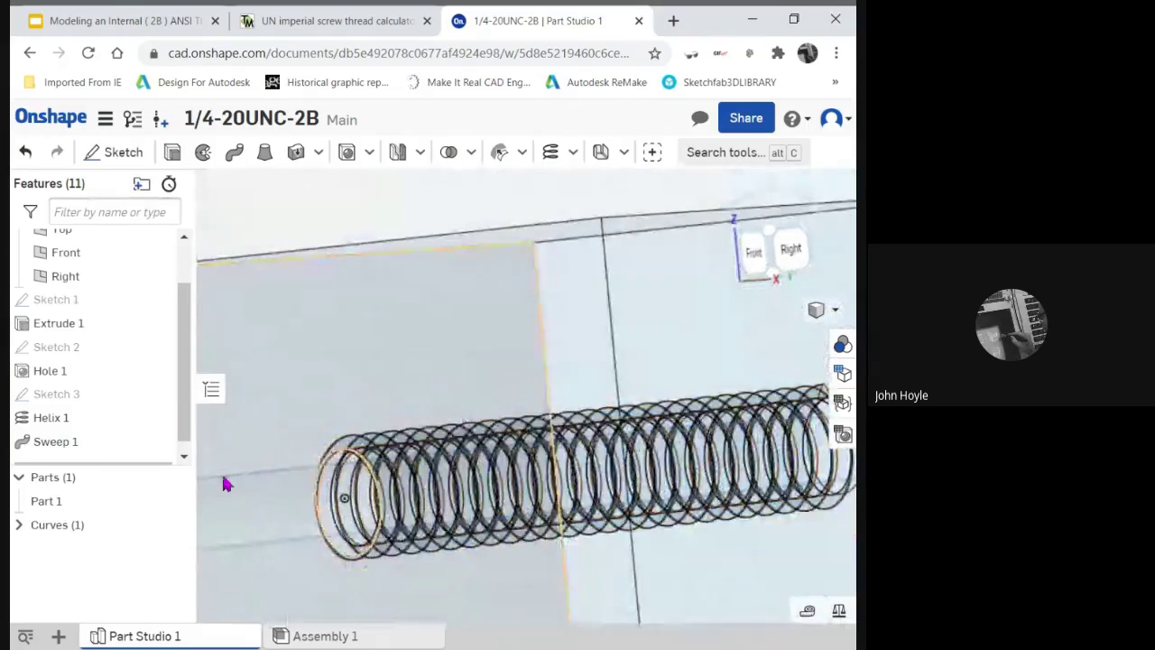